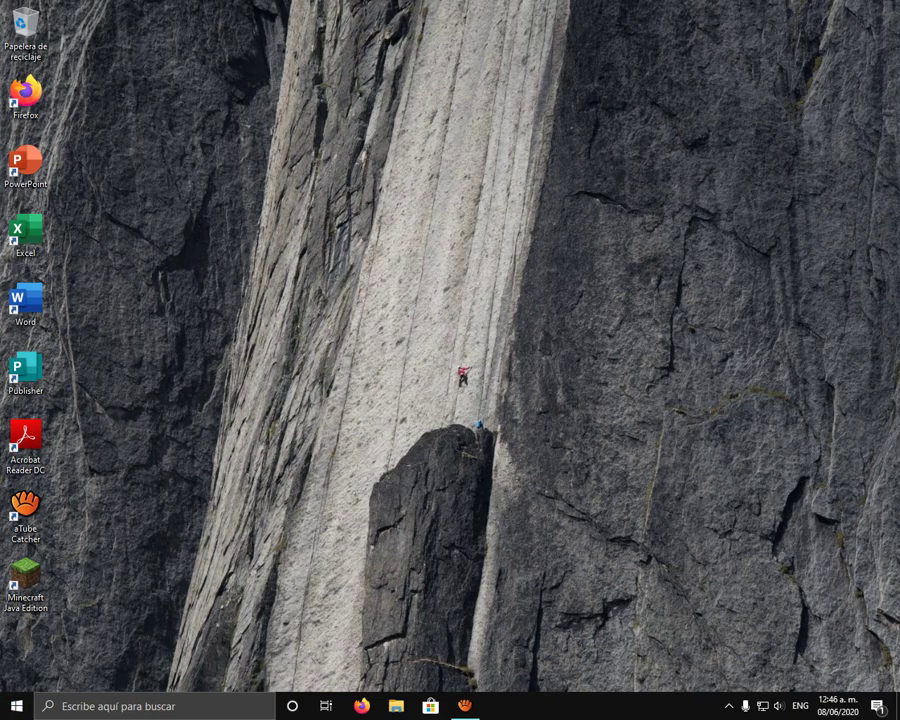
drag(2, 2, 714, 674)
click(700, 620)
key(super)
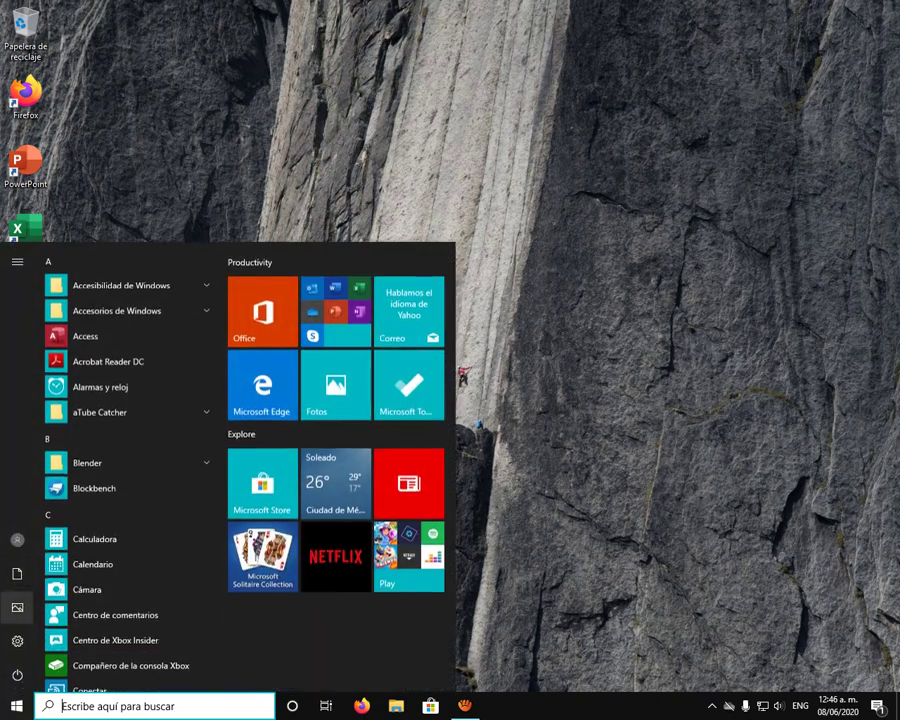
scroll(130, 475, down, 15)
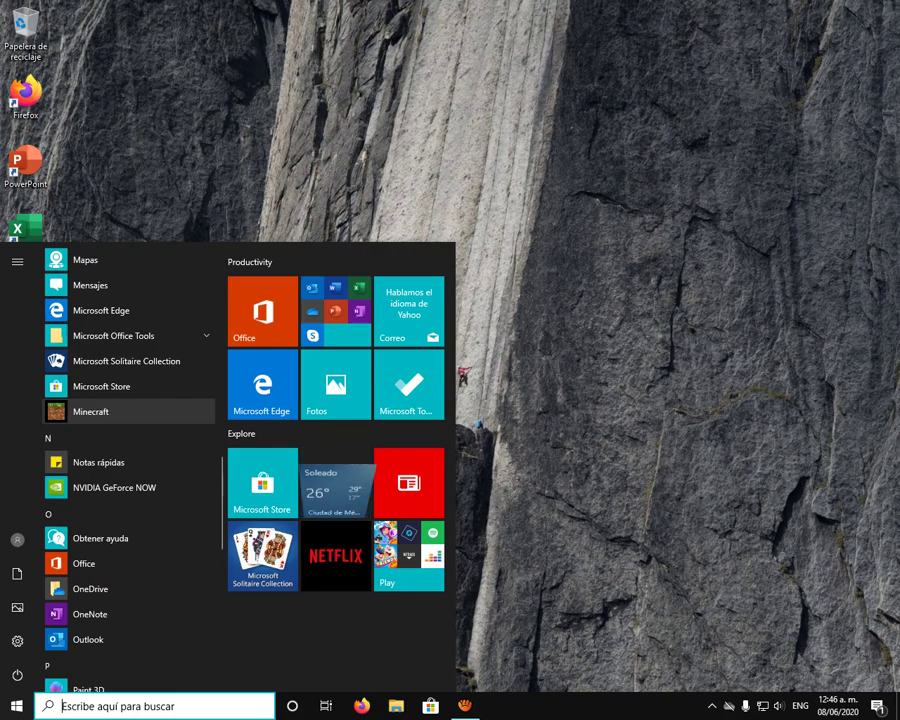
key(Escape)
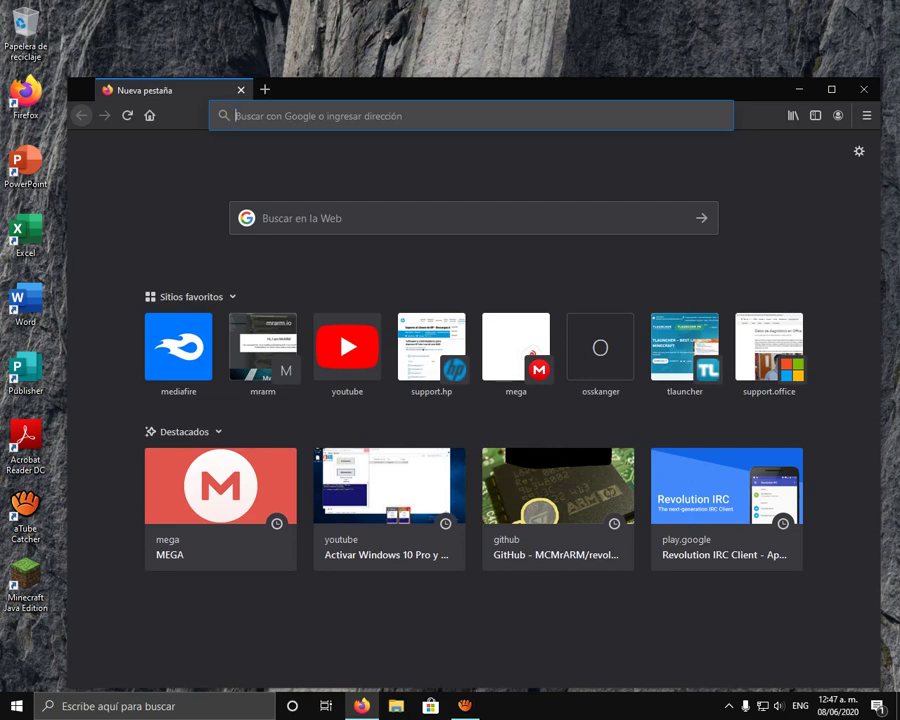
Step: Open YouTube in Firefox from the new tab page's favourite sites
click(347, 347)
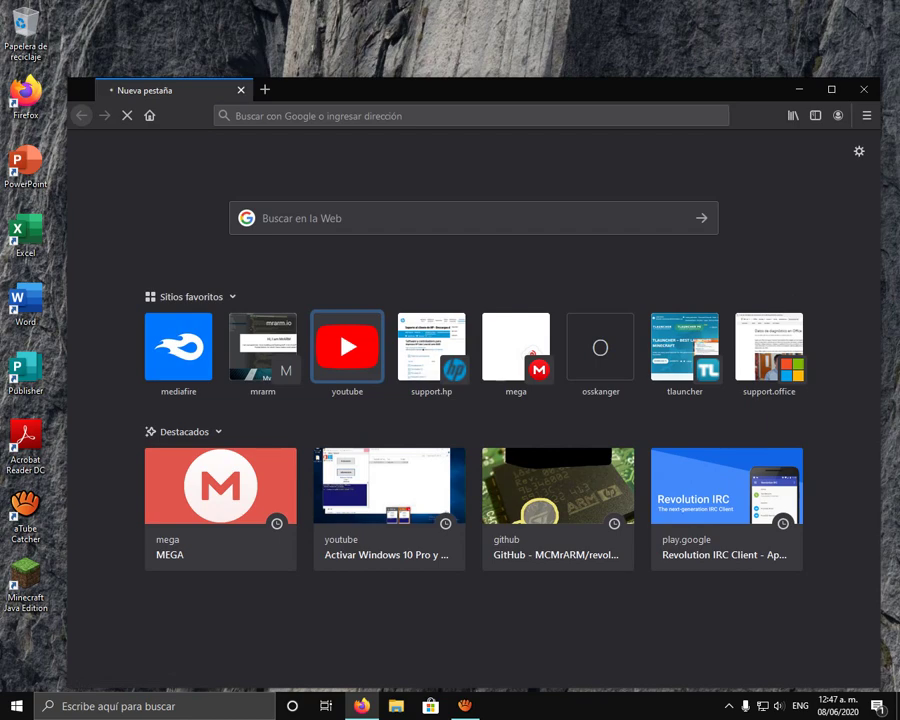
drag(500, 90, 487, 66)
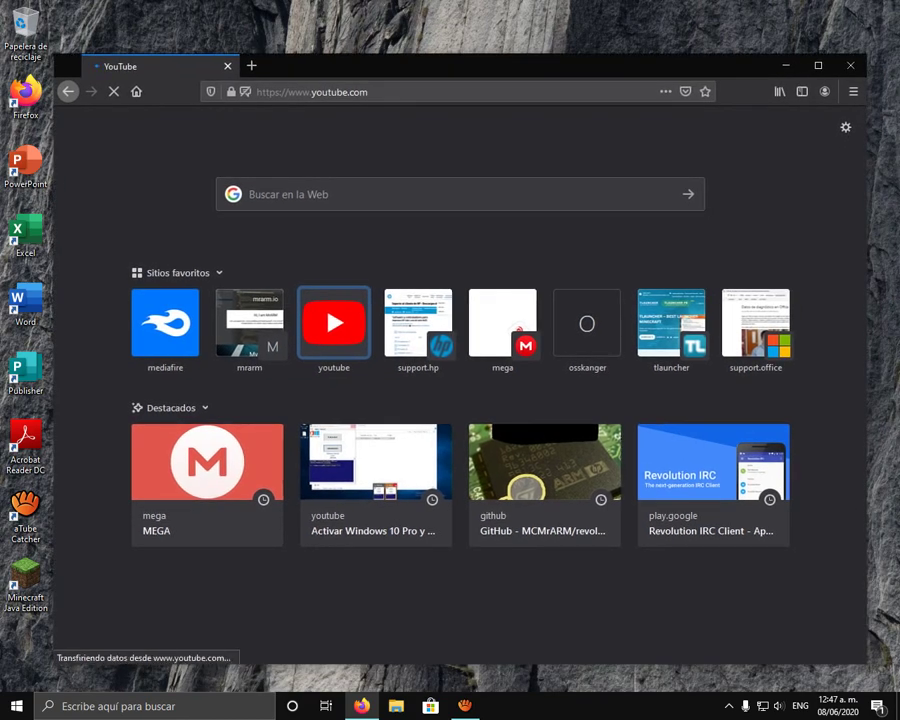
key(ctrl+l)
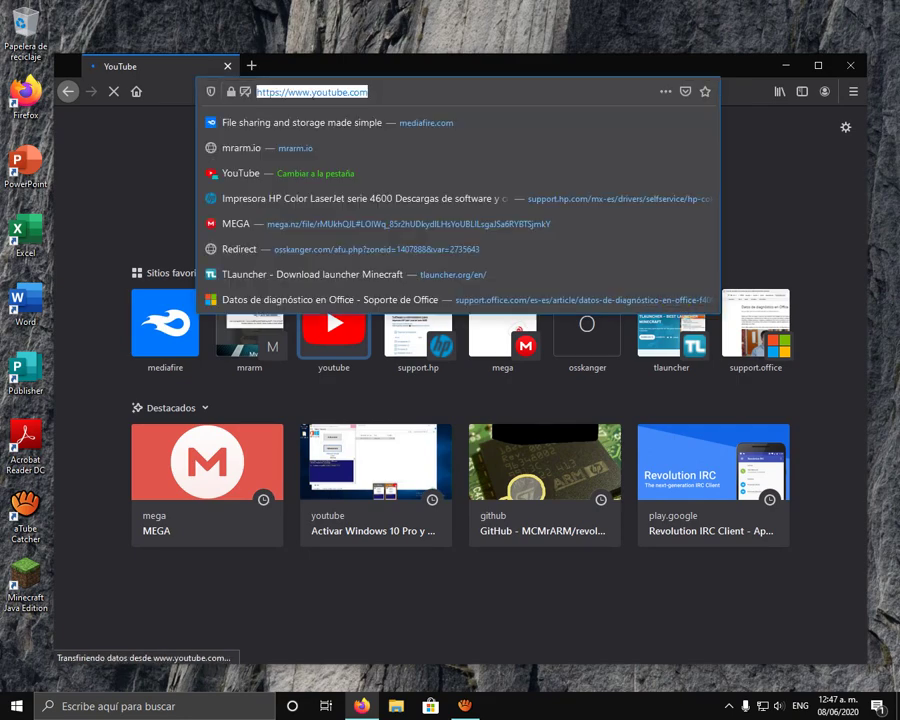
key(Escape)
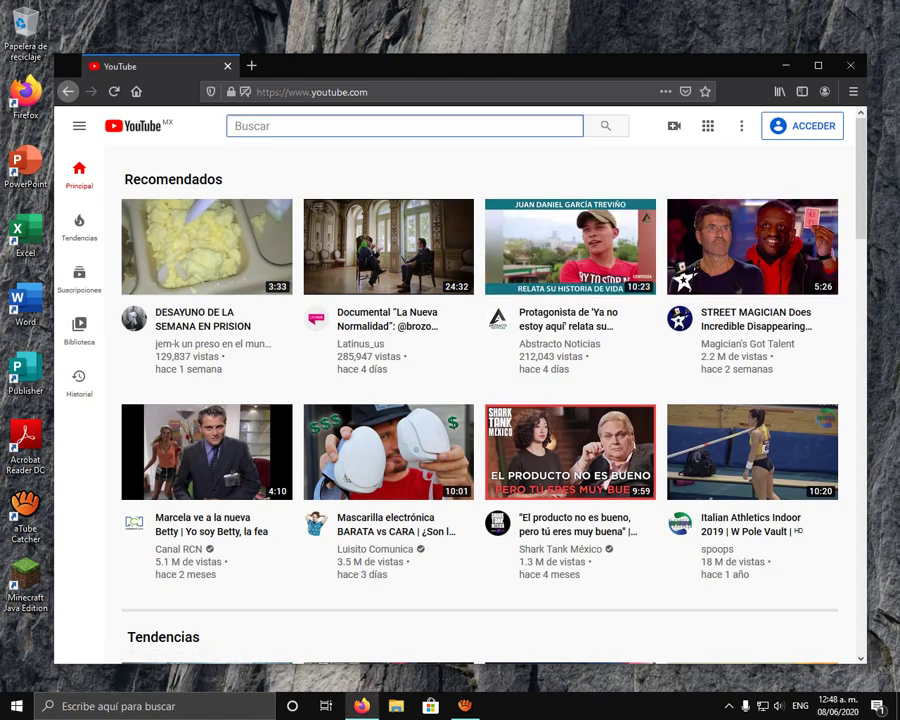
Step: Search YouTube for "D Flog flag" and open the D Flog Flag The Gaming PotatOS channel
text(D Flog fl)
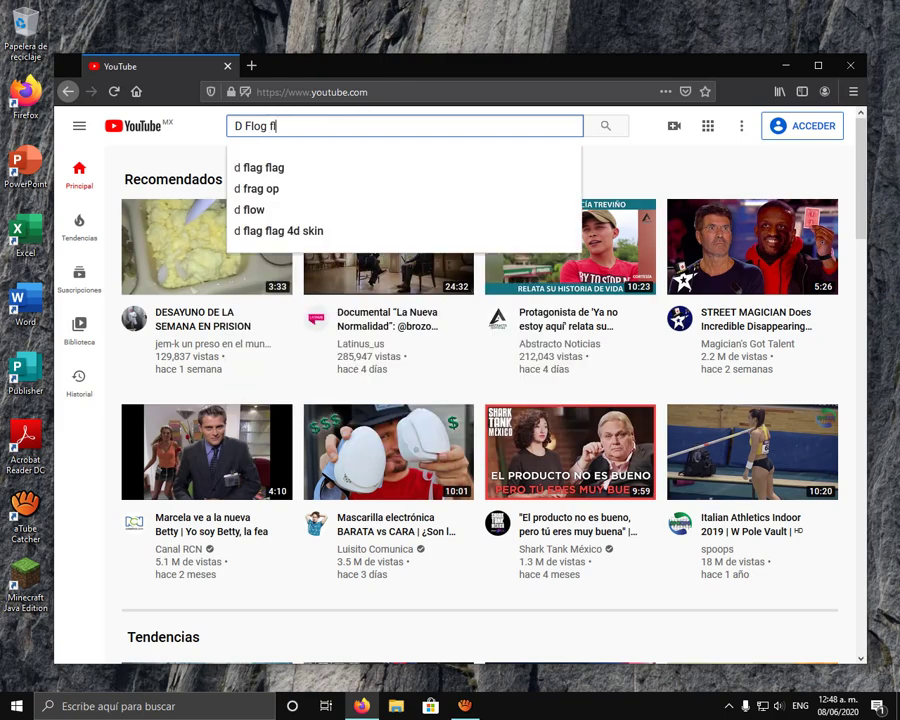
text(ag)
key(Return)
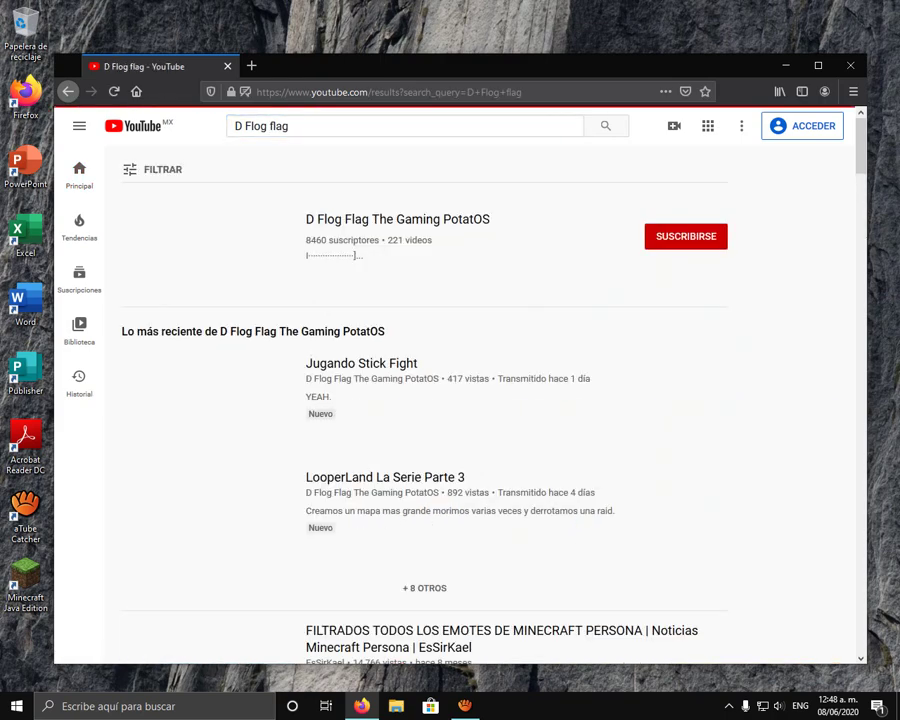
click(397, 220)
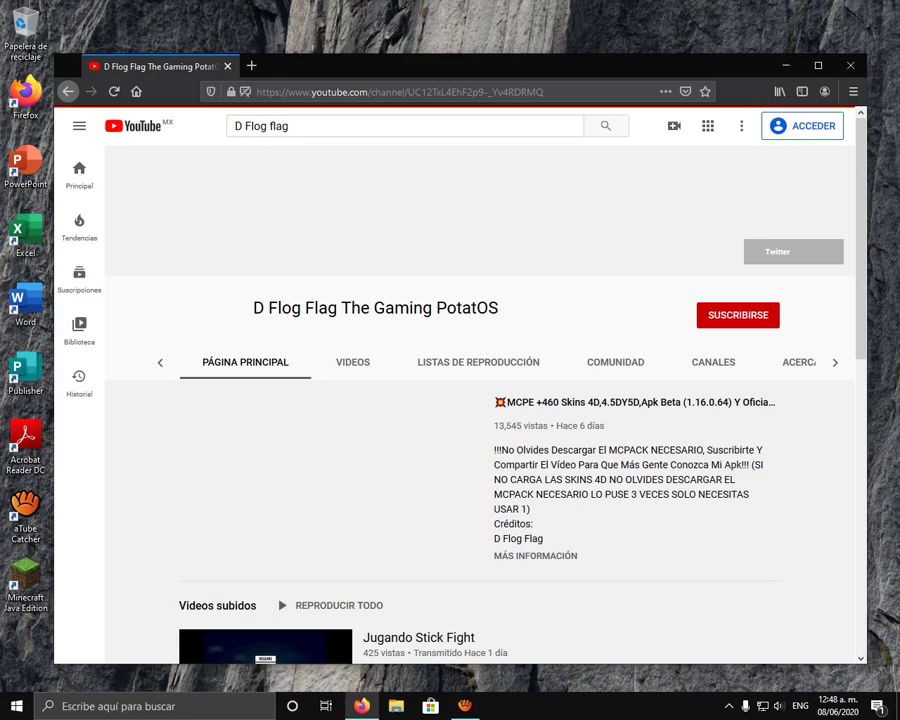
scroll(479, 500, down, 5)
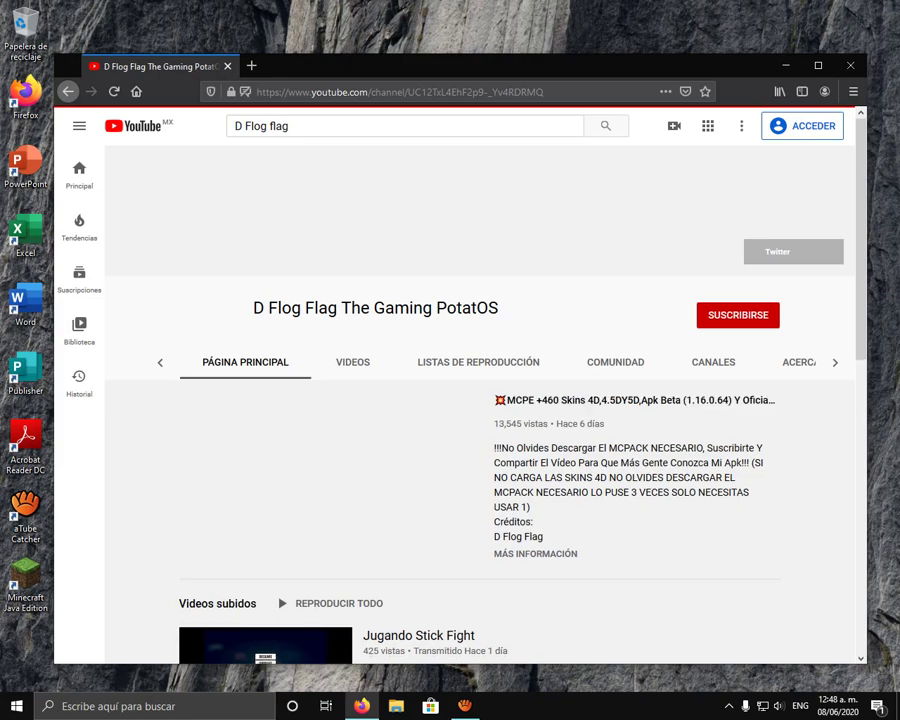
scroll(480, 499, up, 5)
scroll(480, 520, down, 3)
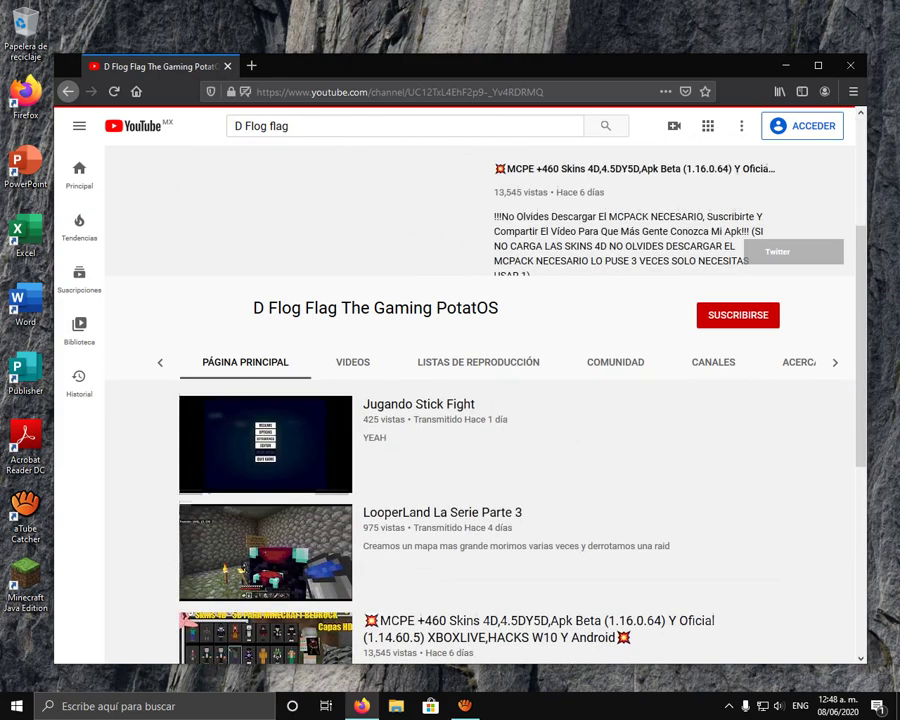
scroll(480, 520, up, 3)
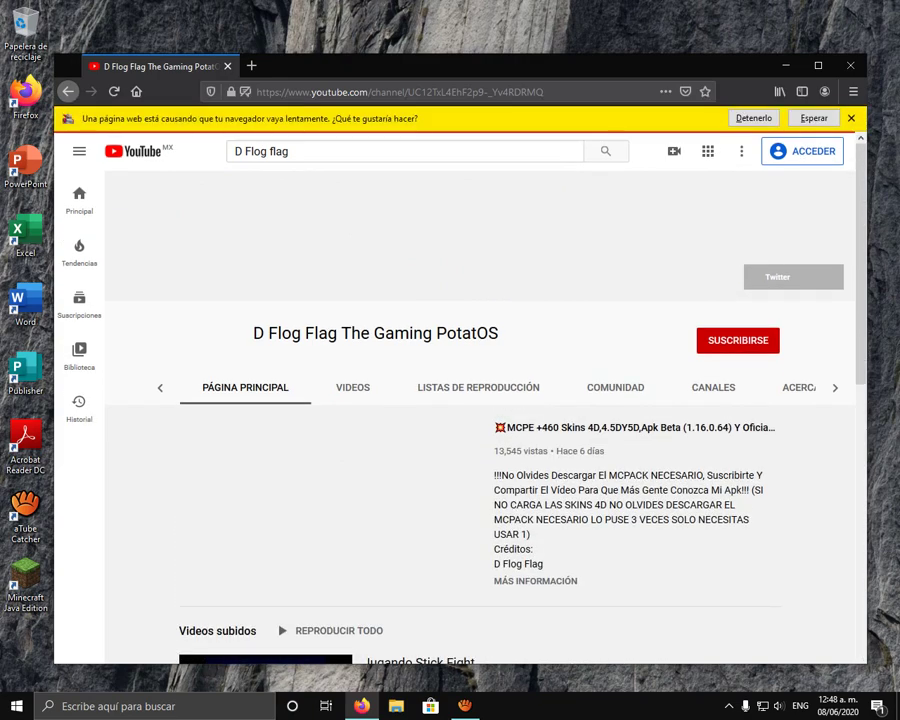
key(F7)
key(Return)
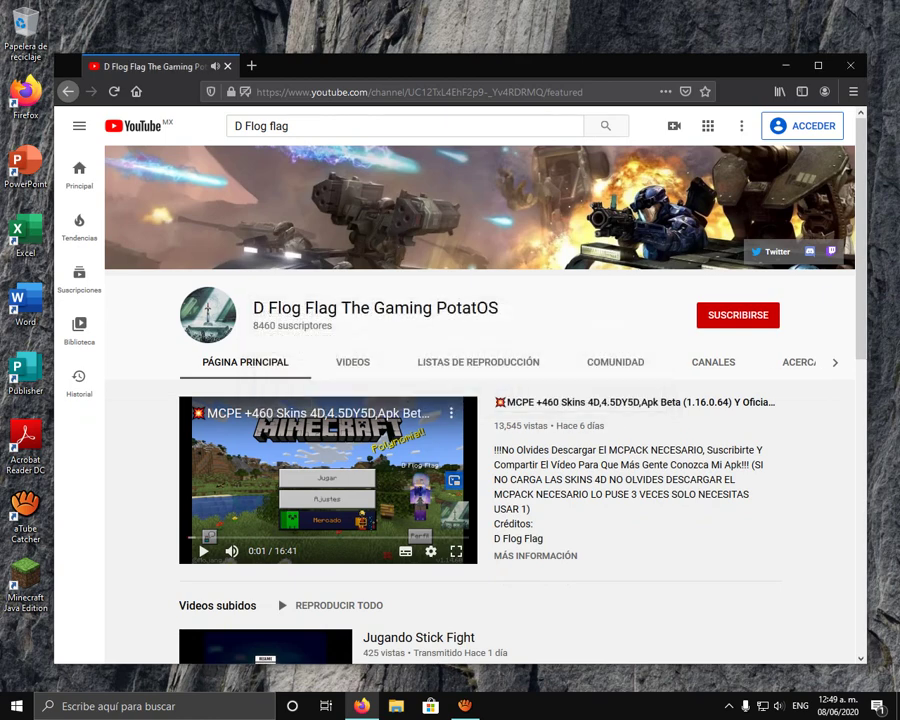
Step: Open the MCPE +460 Skins 4D video from the channel's uploaded videos and pause it
click(353, 362)
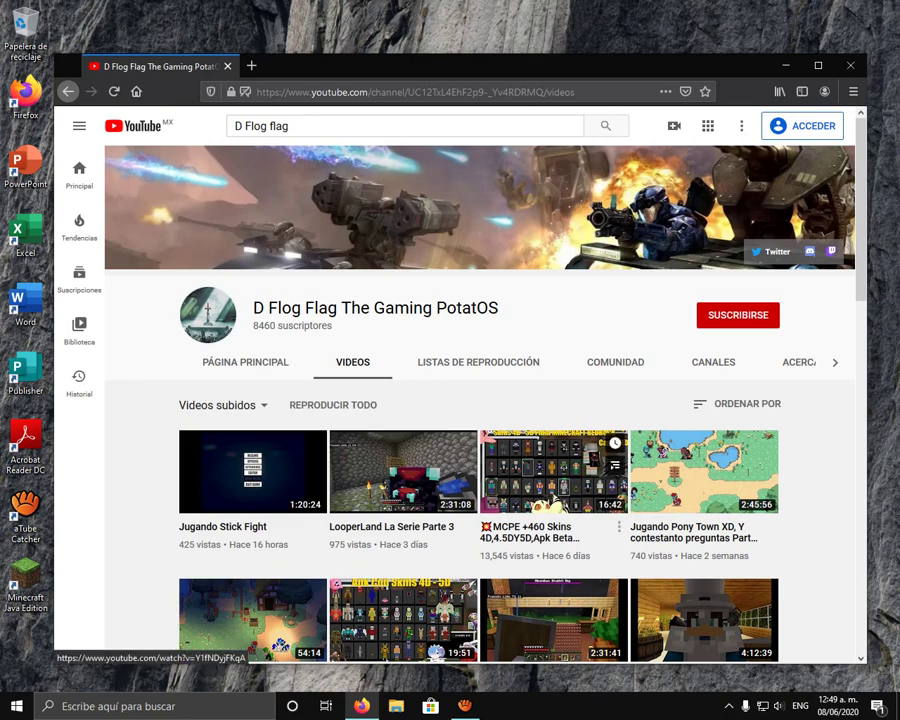
click(553, 470)
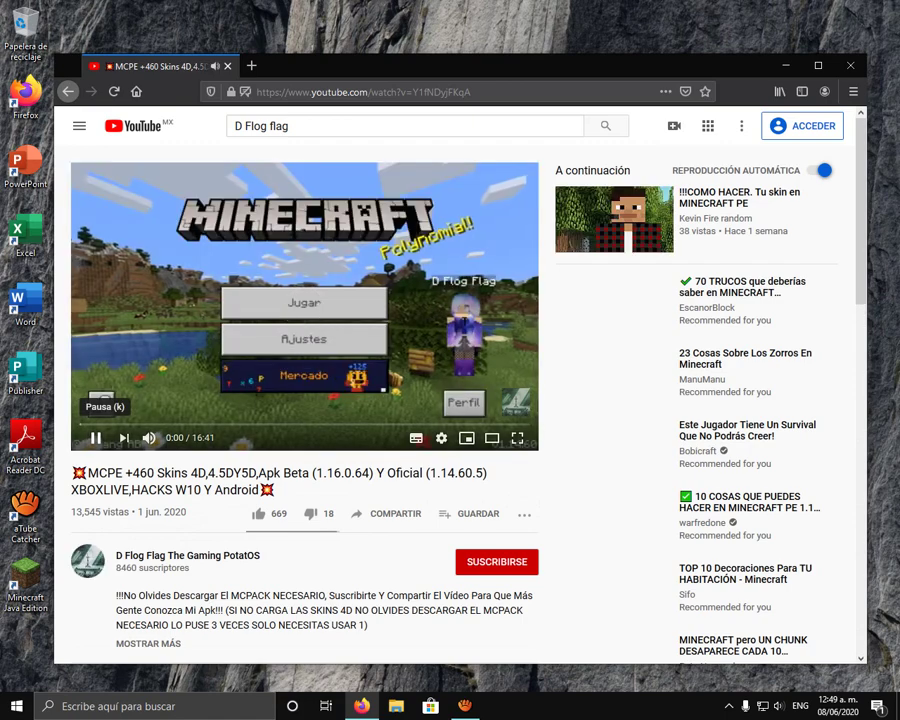
click(305, 305)
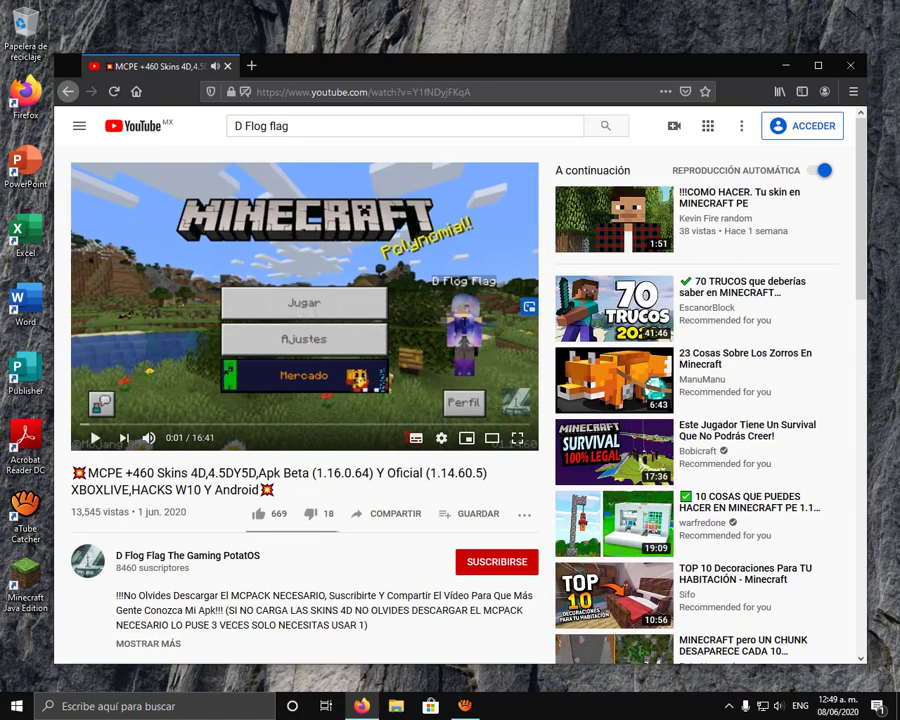
Step: Expand the video's full description and open the MediaFire link for the necessary MCPACK
scroll(304, 305, down, 1)
scroll(455, 400, down, 4)
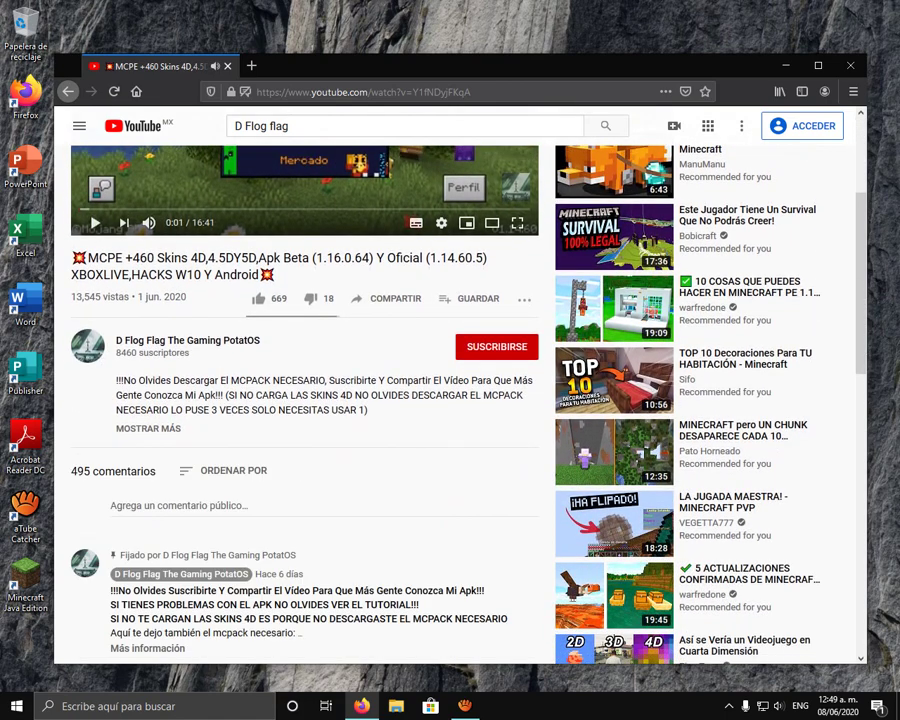
click(148, 429)
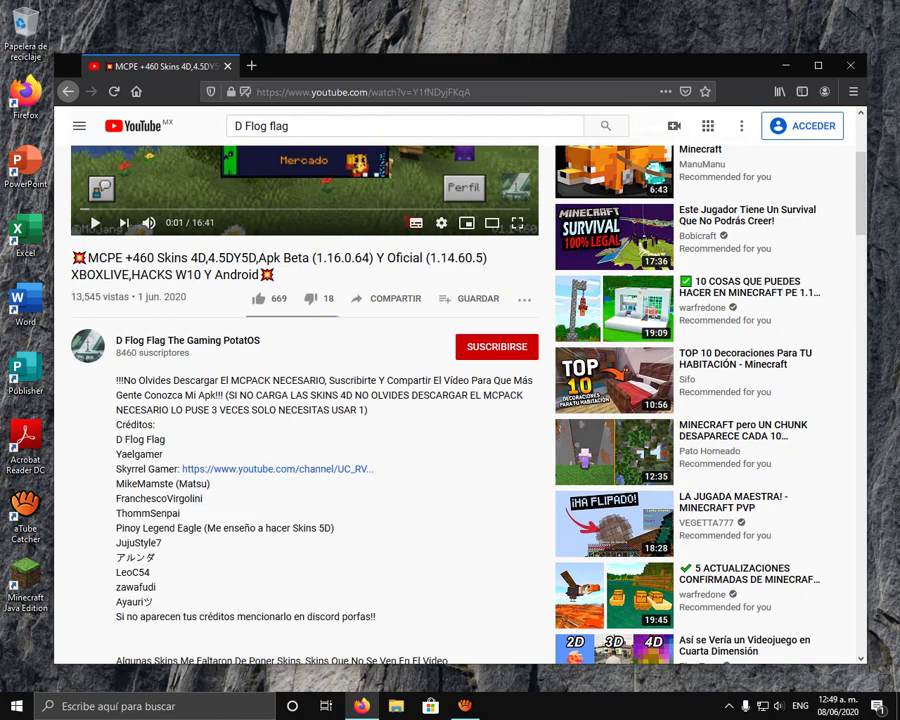
scroll(299, 470, down, 5)
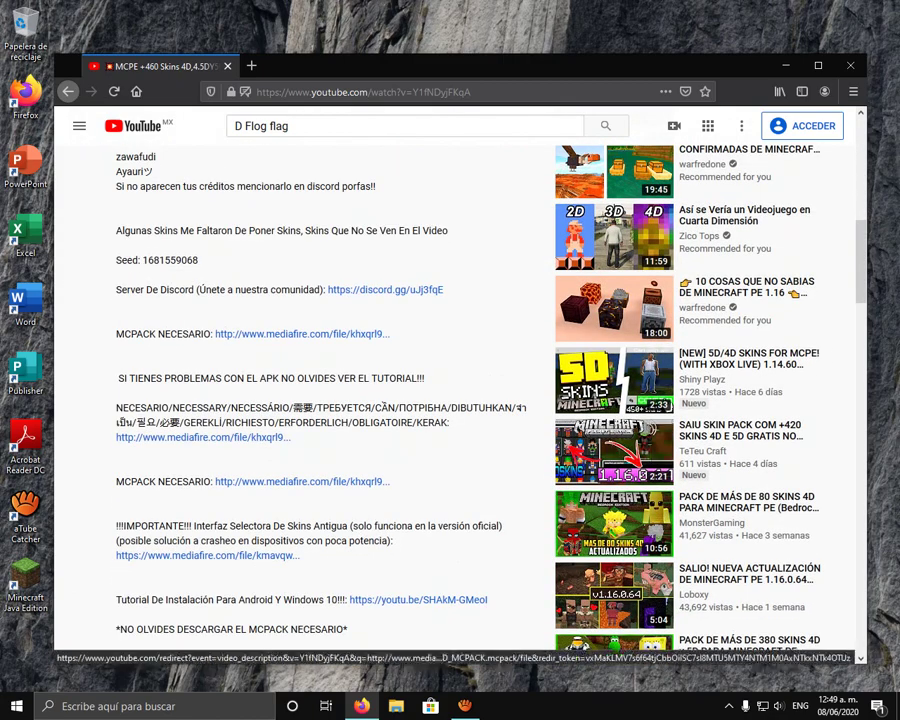
click(203, 436)
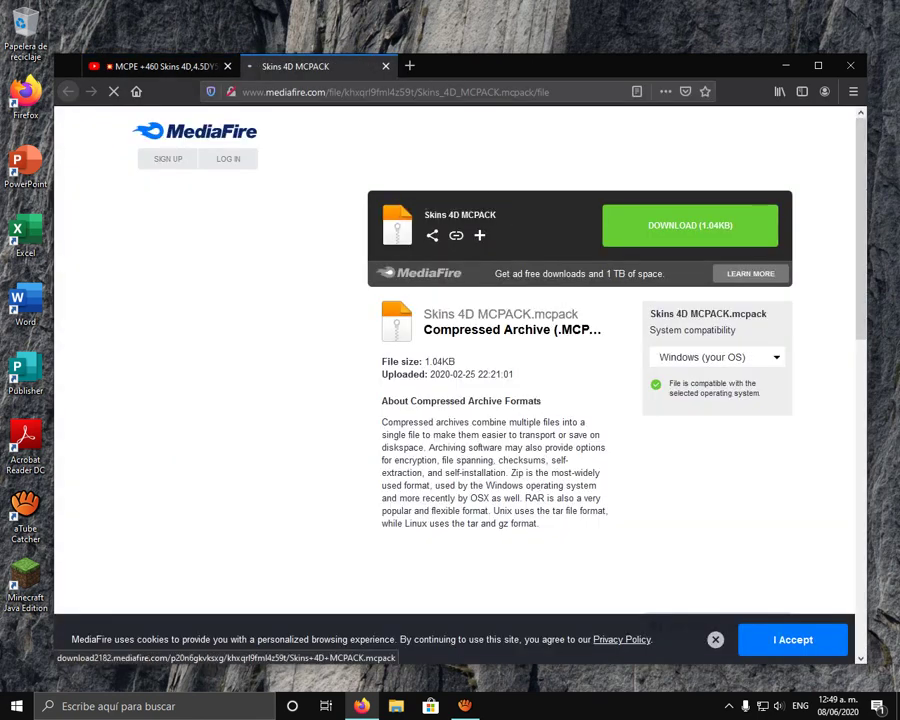
Step: Download Skins 4D MCPACK.mcpack to the desktop and close its MediaFire page
click(689, 226)
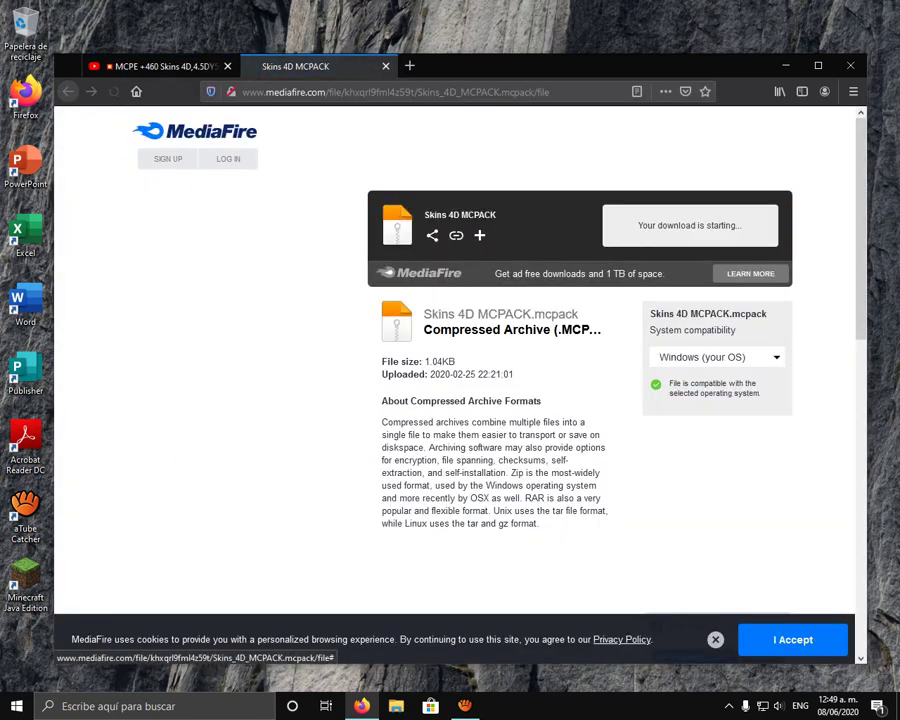
click(517, 449)
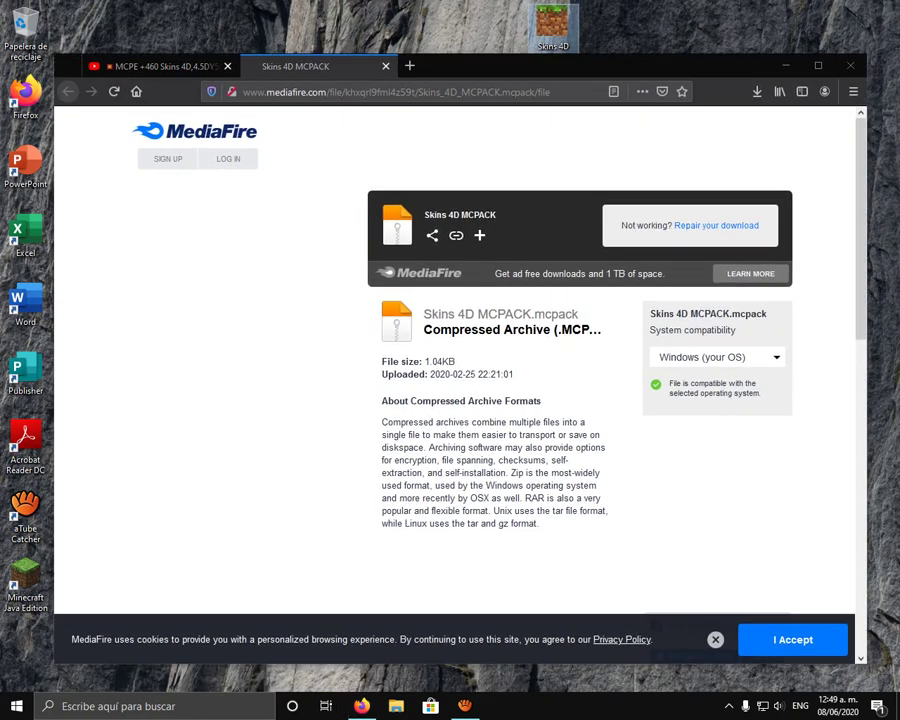
key(ctrl+w)
Step: Open the MediaFire link for the Windows 10 4D skins in the video description
scroll(460, 399, down, 3)
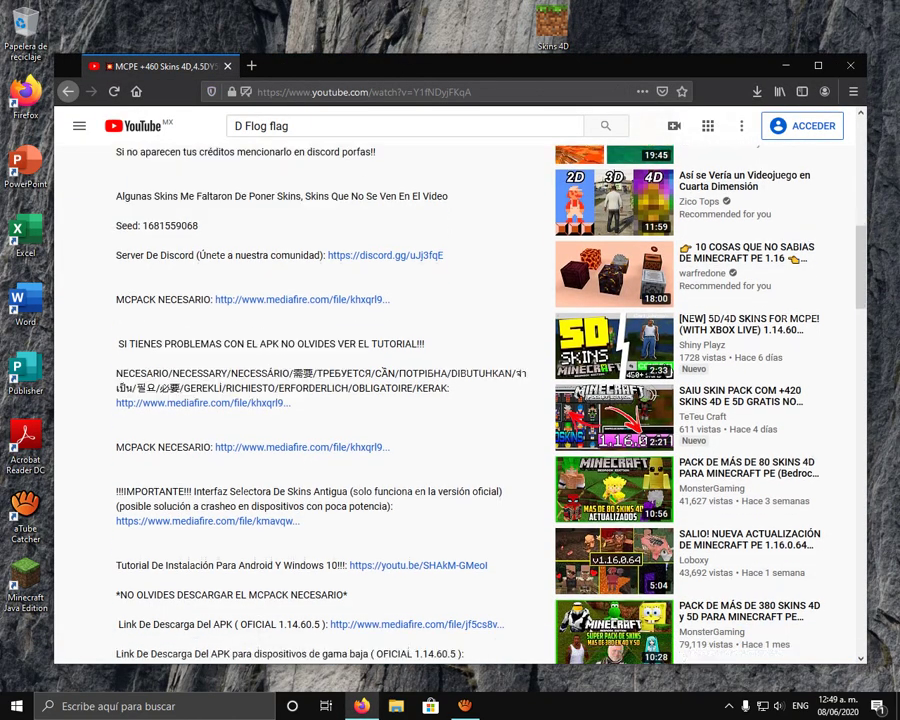
scroll(330, 400, down, 6)
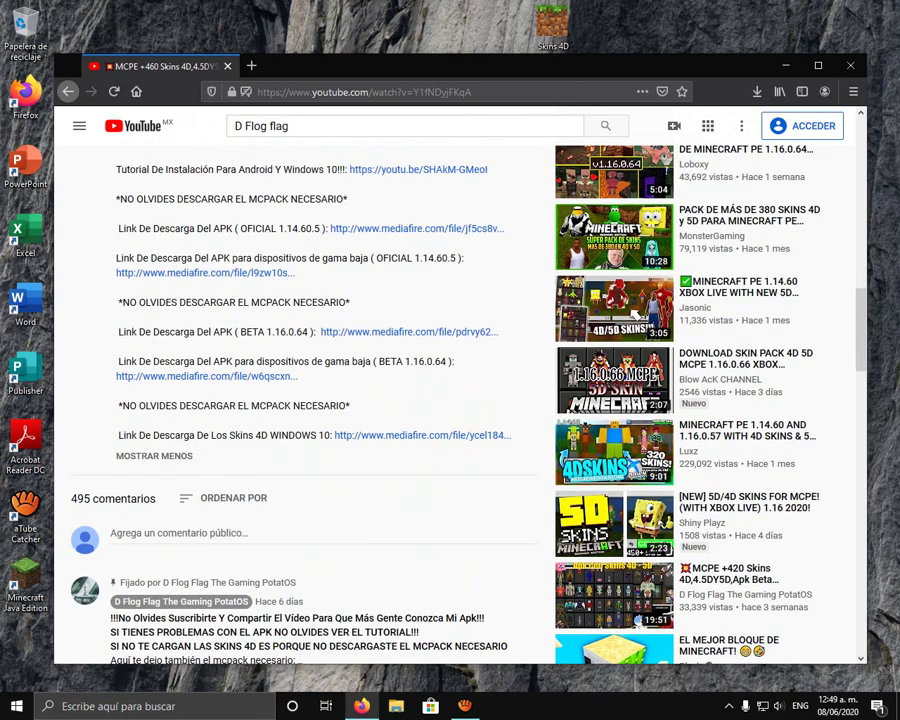
drag(118, 435, 270, 435)
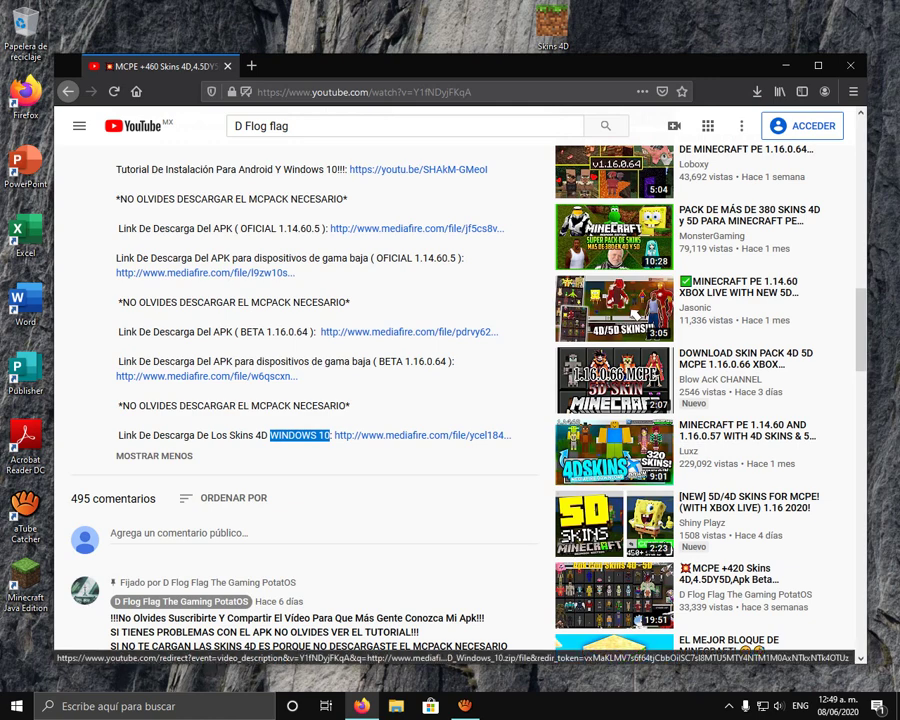
click(420, 435)
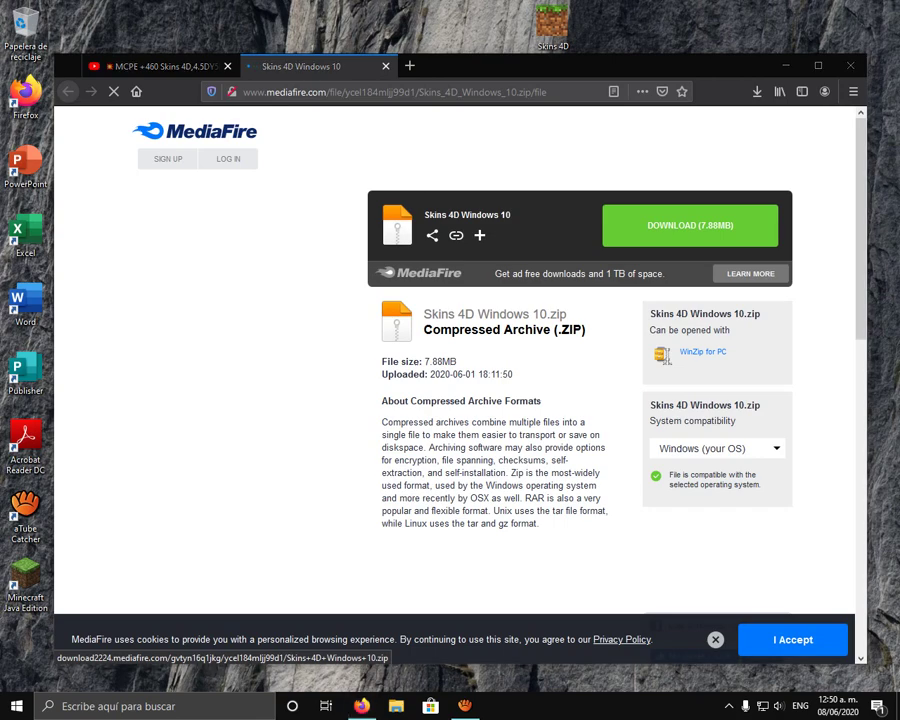
Step: Download and save Skins 4D Windows 10.zip from MediaFire, closing the advertising window that pops up
right_click(651, 31)
click(694, 75)
mouse_move(600, 66)
mouse_down()
mouse_move(564, 68)
mouse_move(583, 68)
mouse_up()
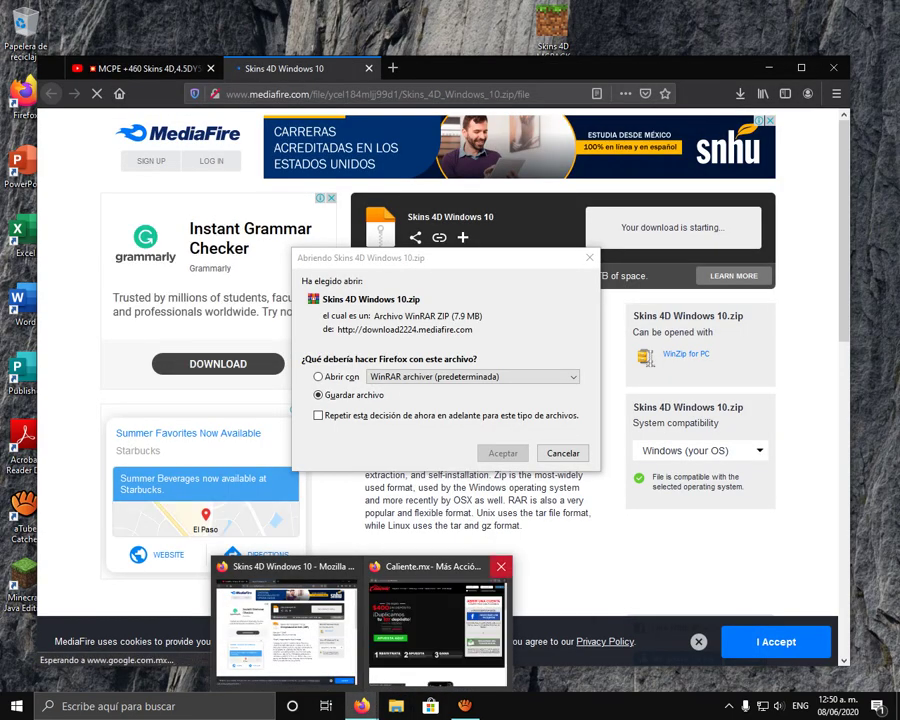
click(501, 566)
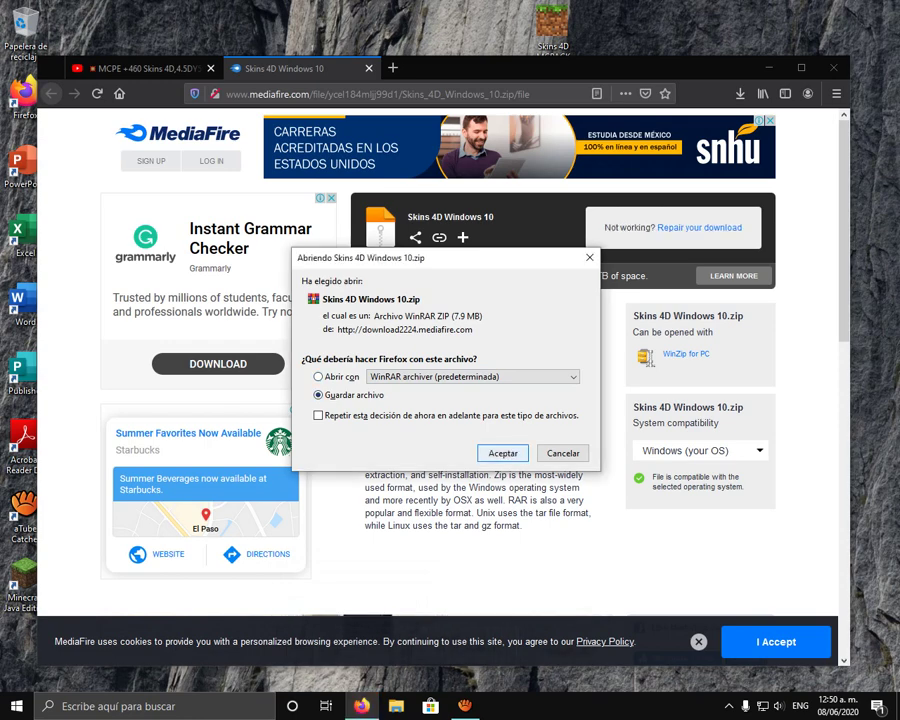
click(563, 453)
Step: Open the downloaded Skins 4D Windows 10.zip in WinRAR and bring the archive window to the front
click(371, 235)
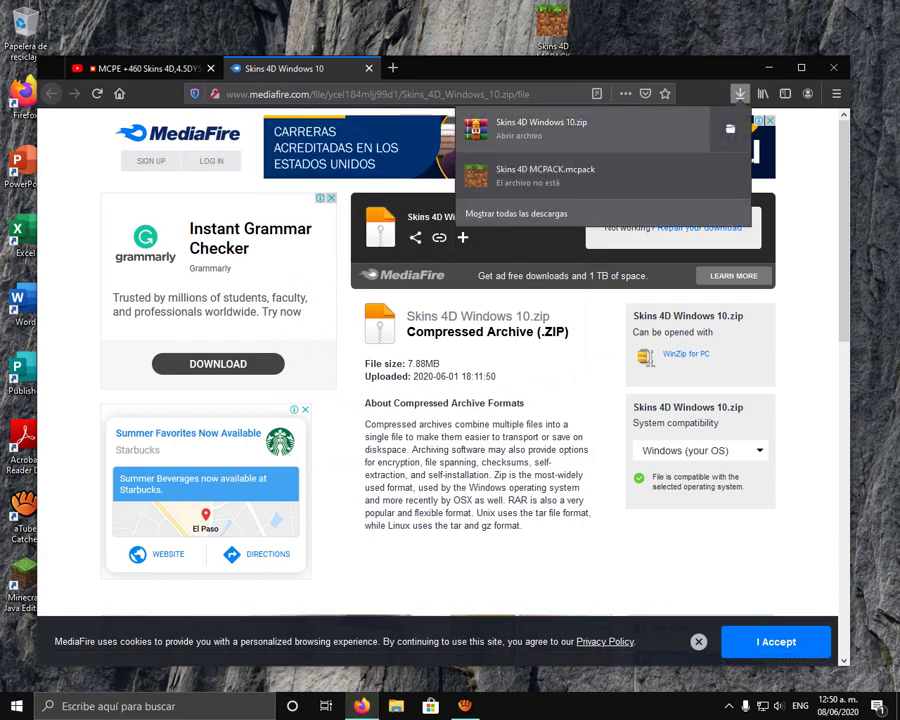
click(589, 129)
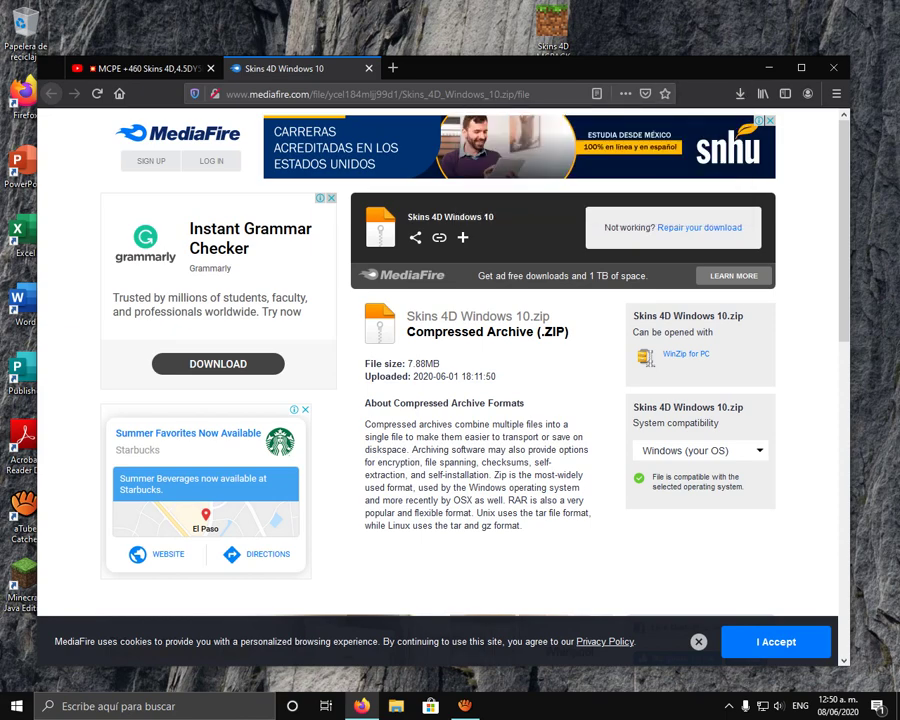
drag(649, 68, 678, 177)
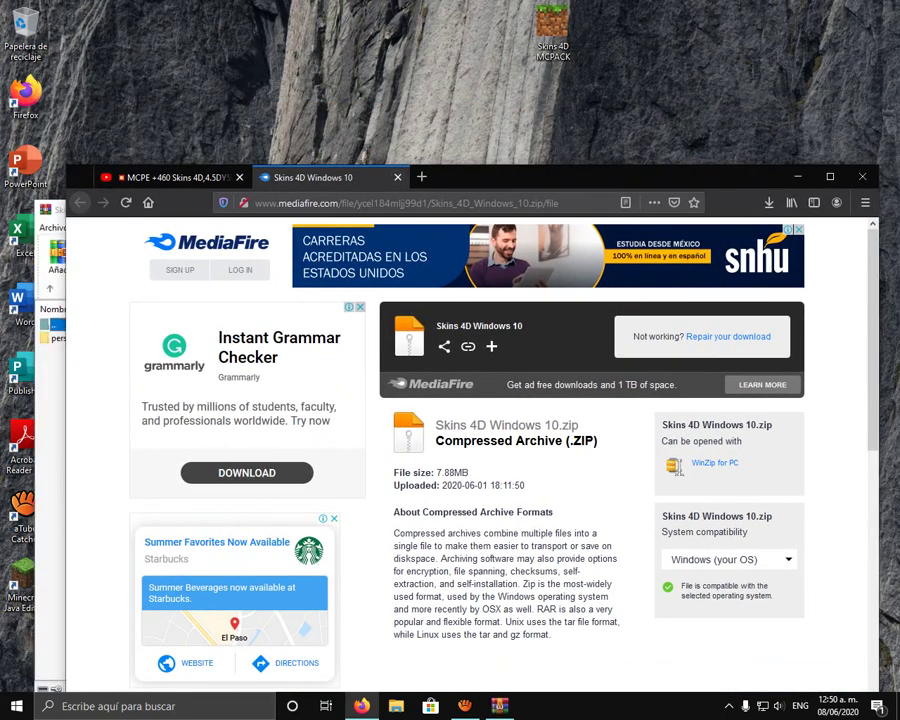
click(50, 399)
Step: Dismiss the WinRAR licence reminder and extract the persona folder from the archive to the desktop
click(474, 398)
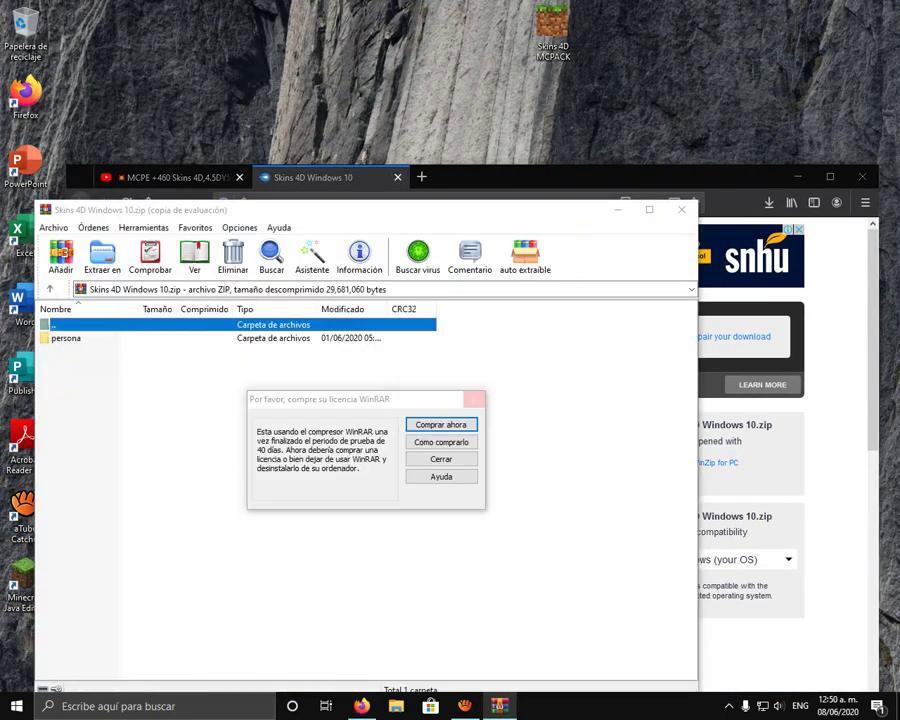
click(66, 338)
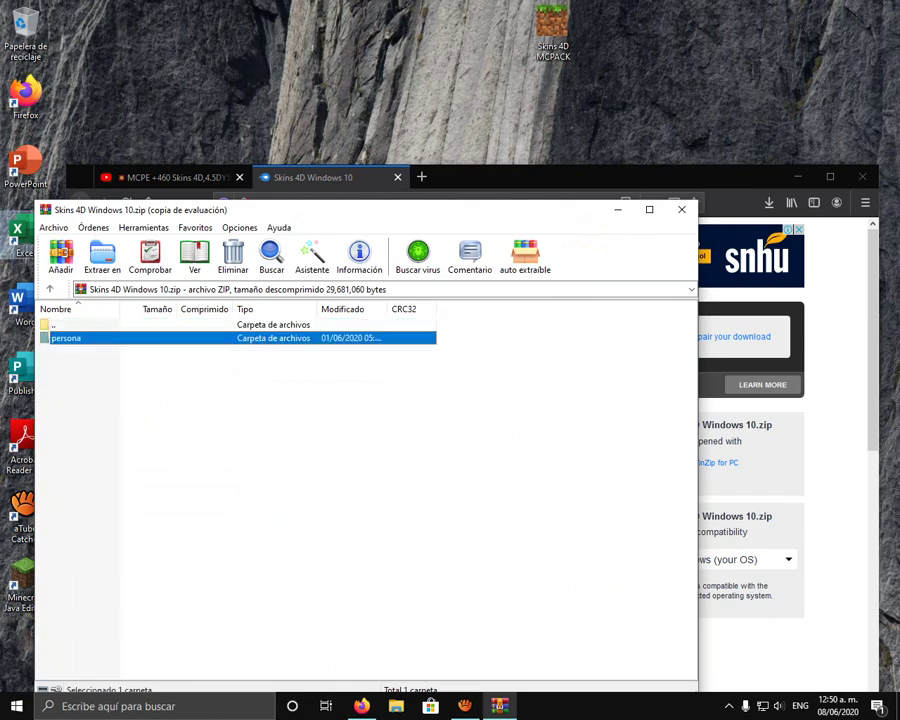
drag(66, 337, 440, 90)
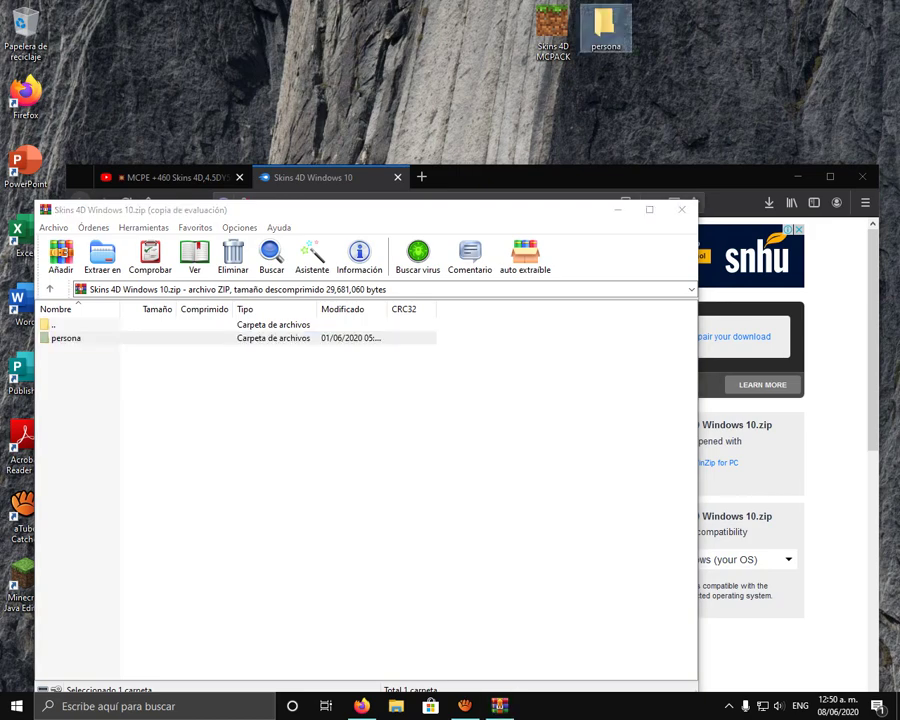
Step: Close the WinRAR archive and the MediaFire page, and look through the skin textures in the desktop's persona folder
click(682, 210)
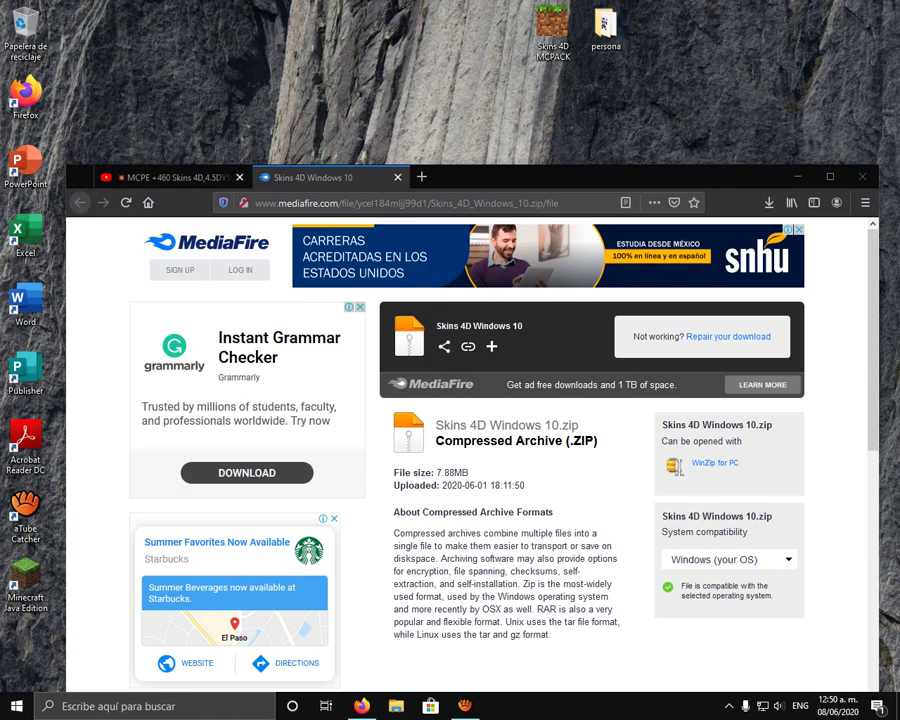
key(ctrl+w)
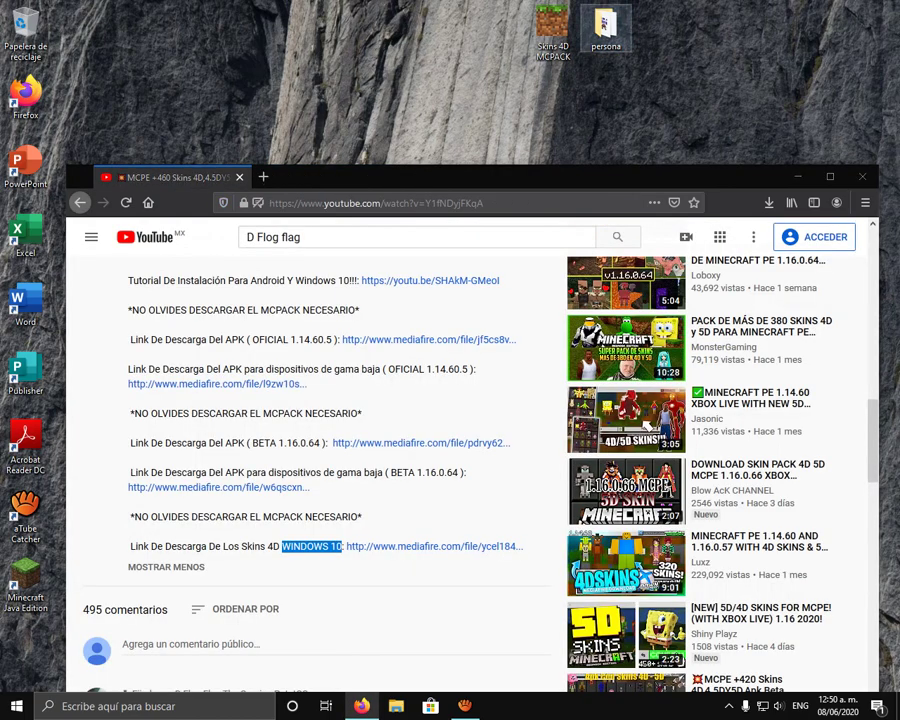
double_click(604, 28)
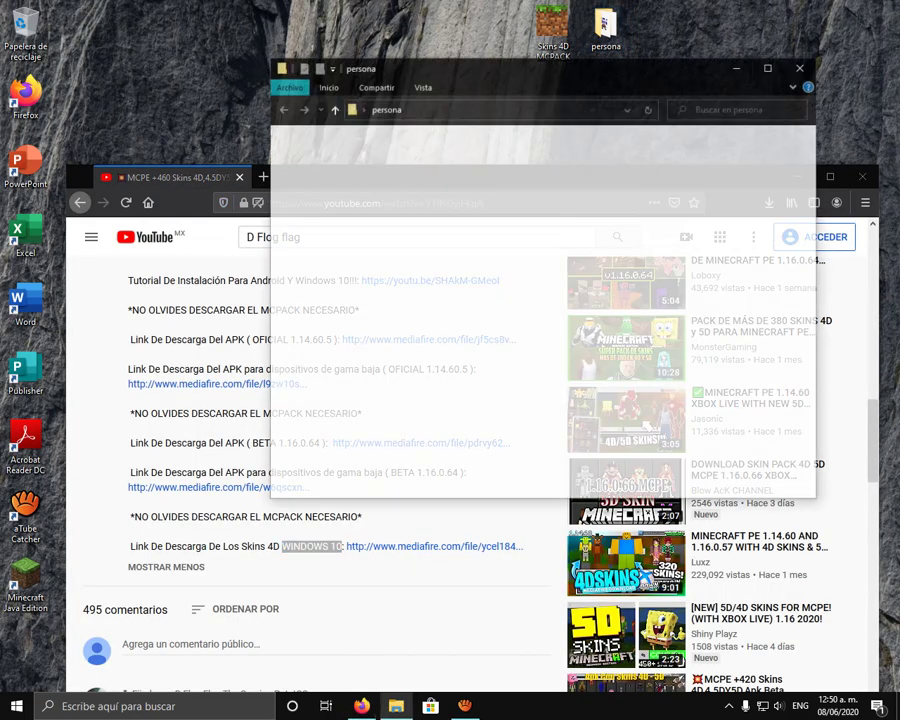
scroll(757, 282, down, 10)
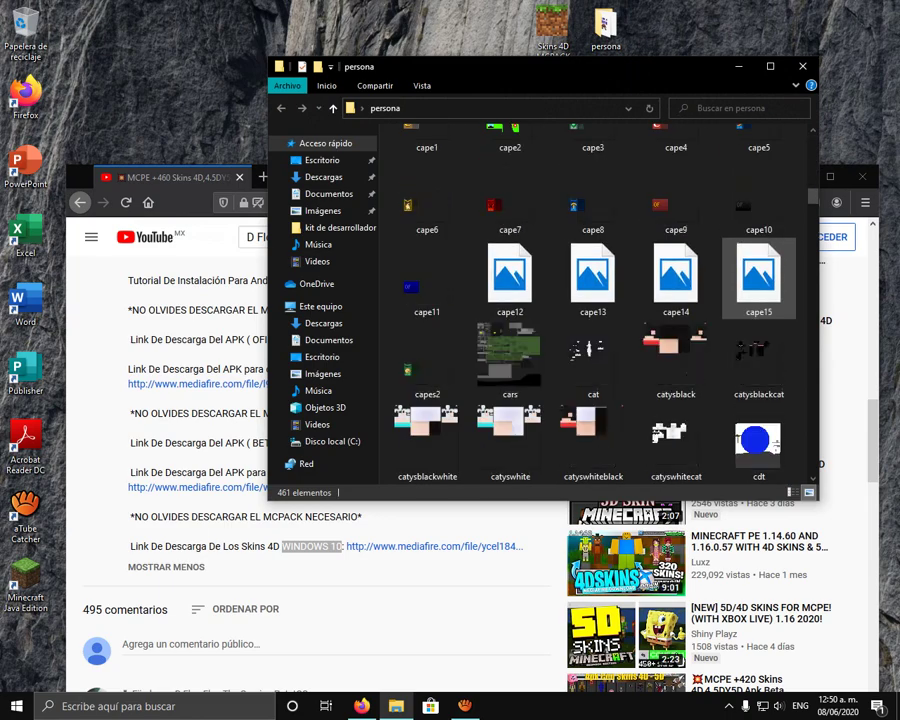
scroll(699, 290, down, 15)
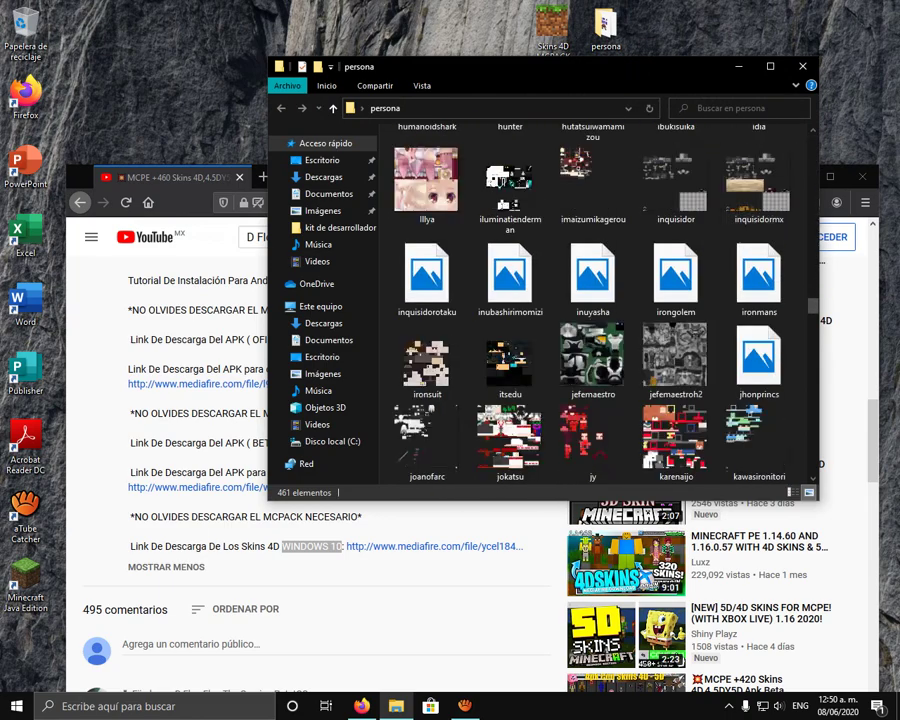
scroll(690, 225, down, 3)
click(802, 66)
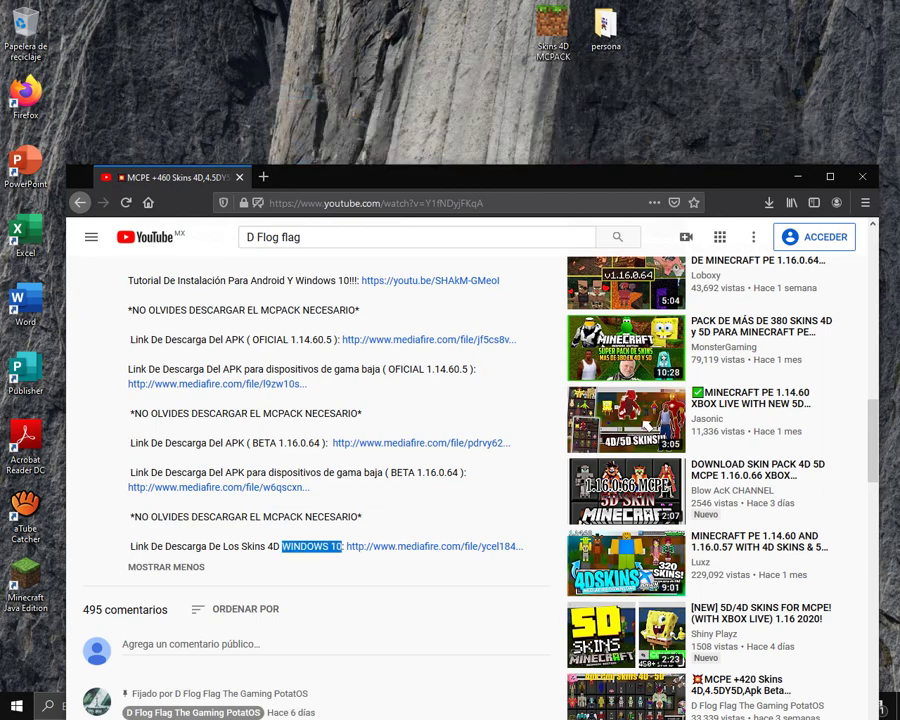
Step: Search the web for "io bit unlocker" in a new browser tab and open the official IObit Unlocker page
key(ctrl+t)
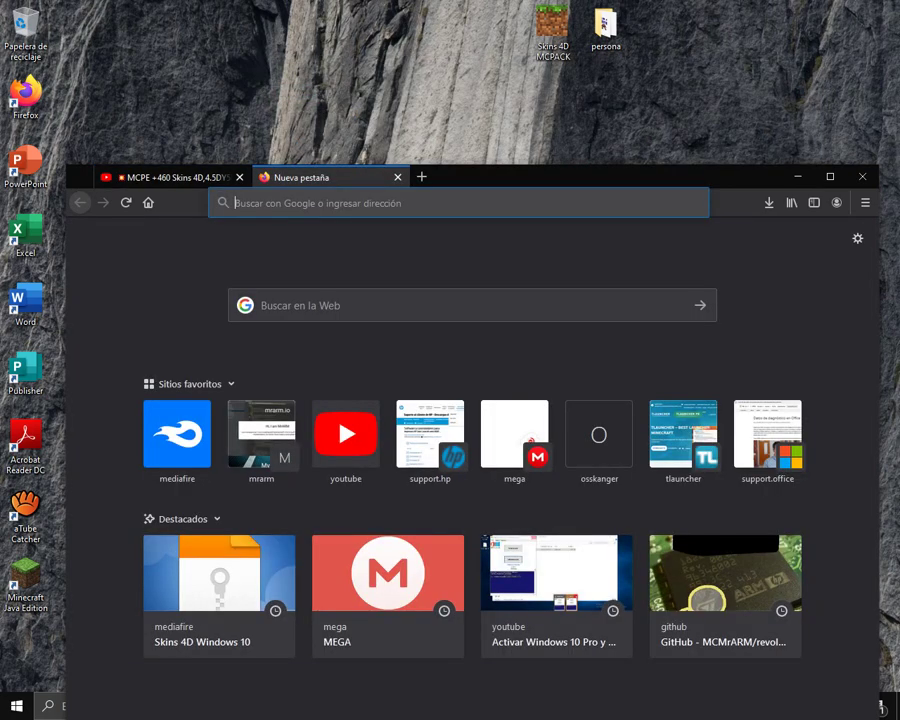
text(io bi)
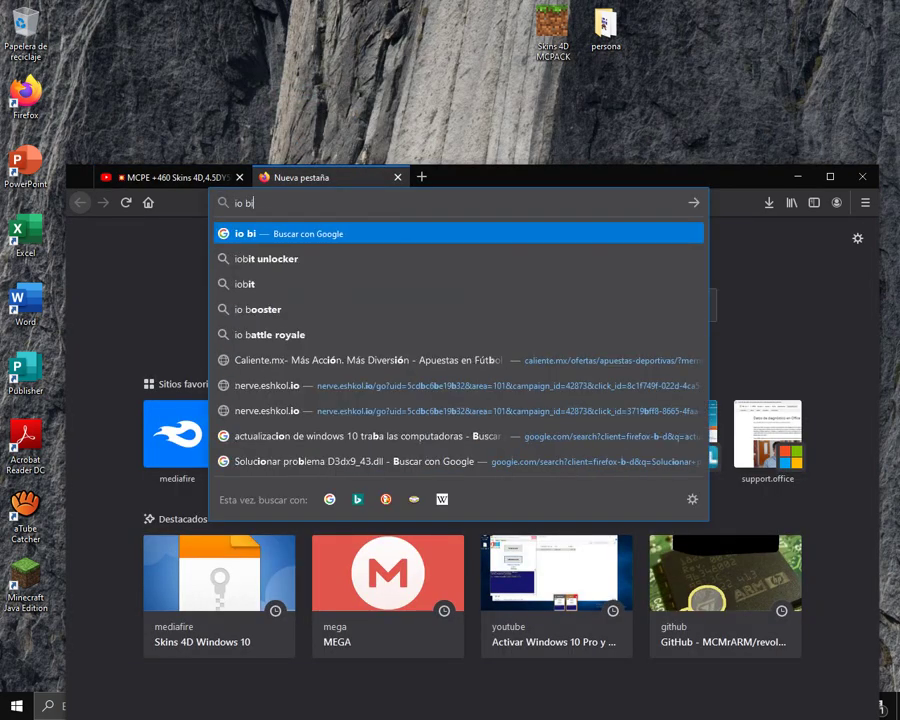
text(t unlocker)
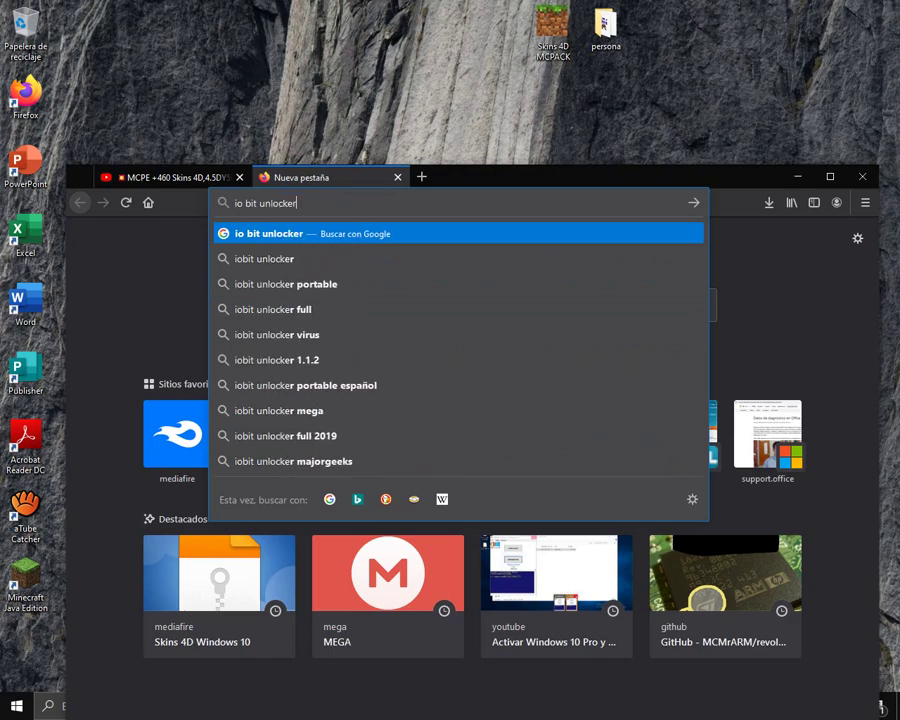
key(Return)
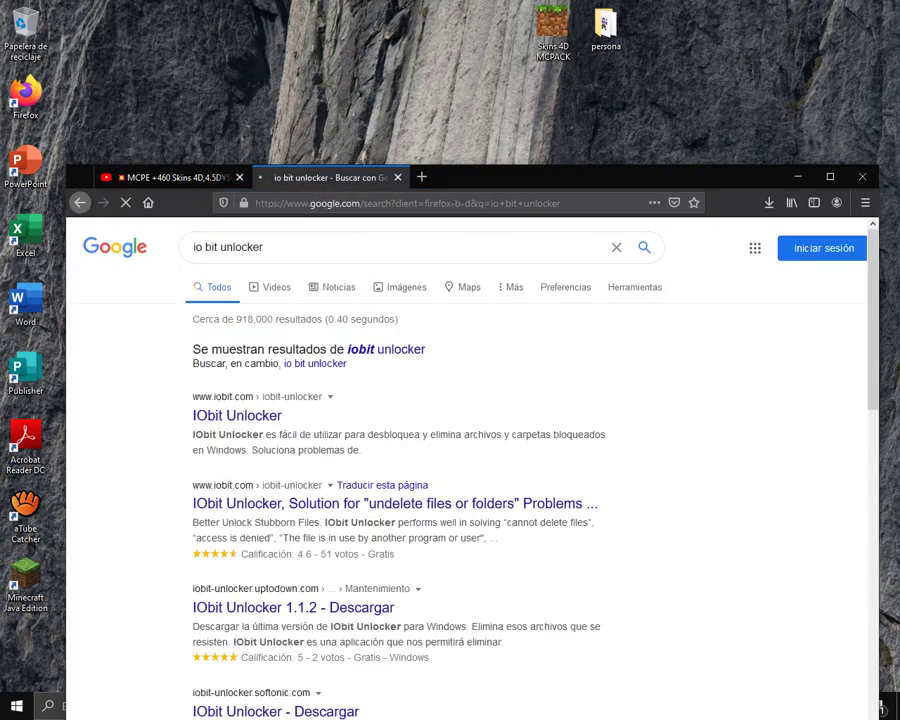
click(237, 414)
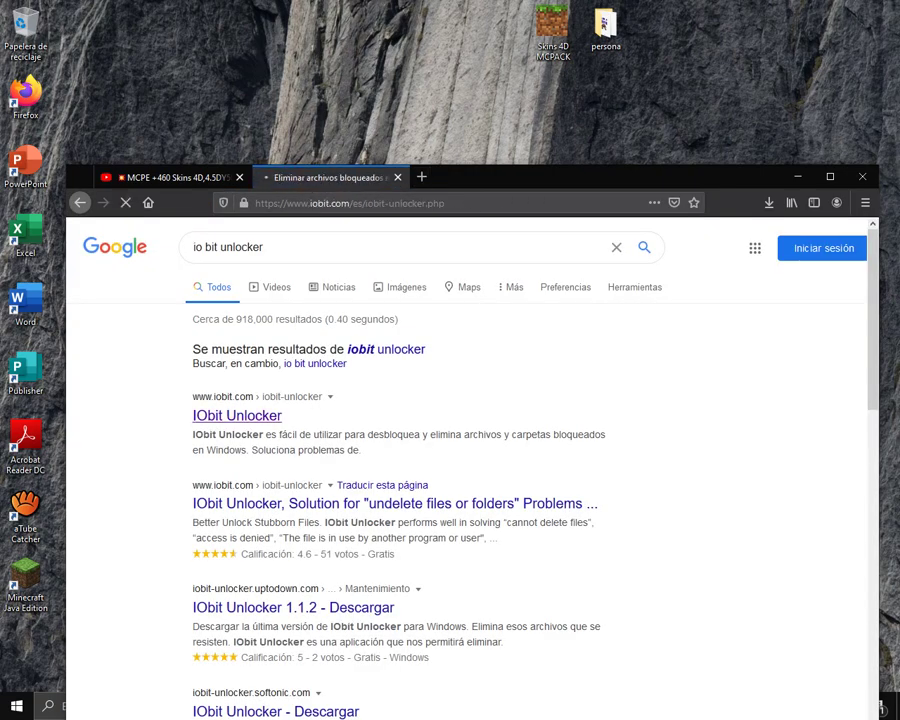
Step: Download and save unlocker-setup.exe from the IObit page, and place the downloaded file on the desktop
drag(579, 177, 579, 133)
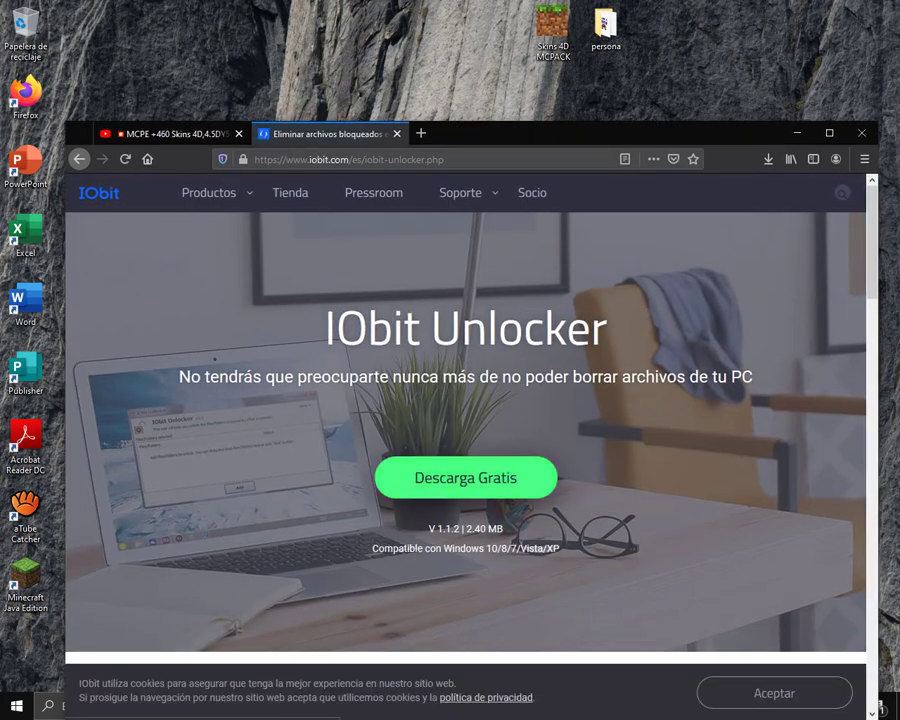
click(466, 477)
click(517, 430)
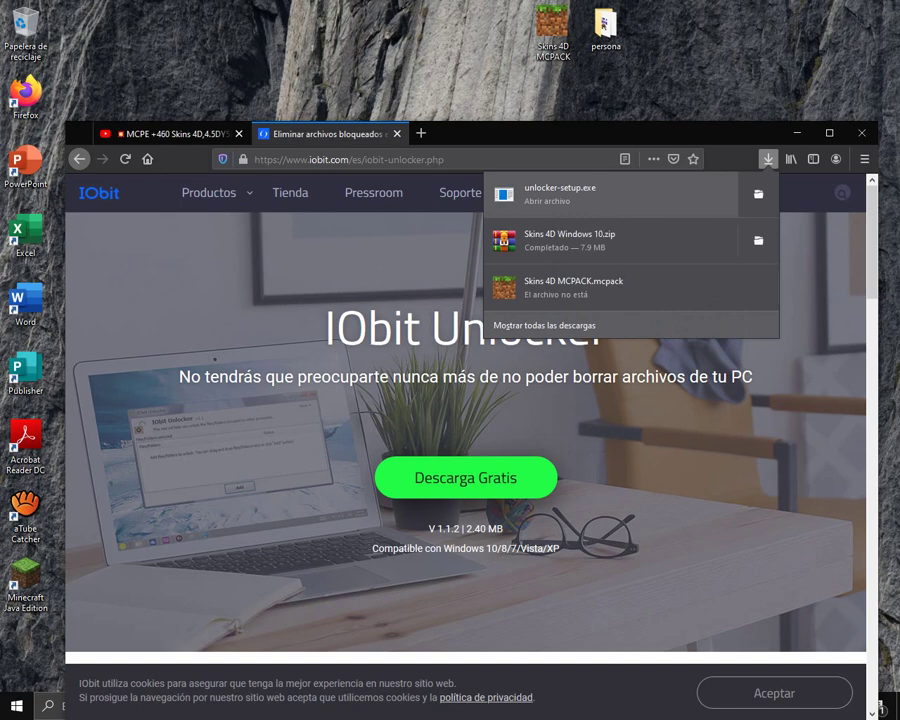
drag(544, 195, 711, 32)
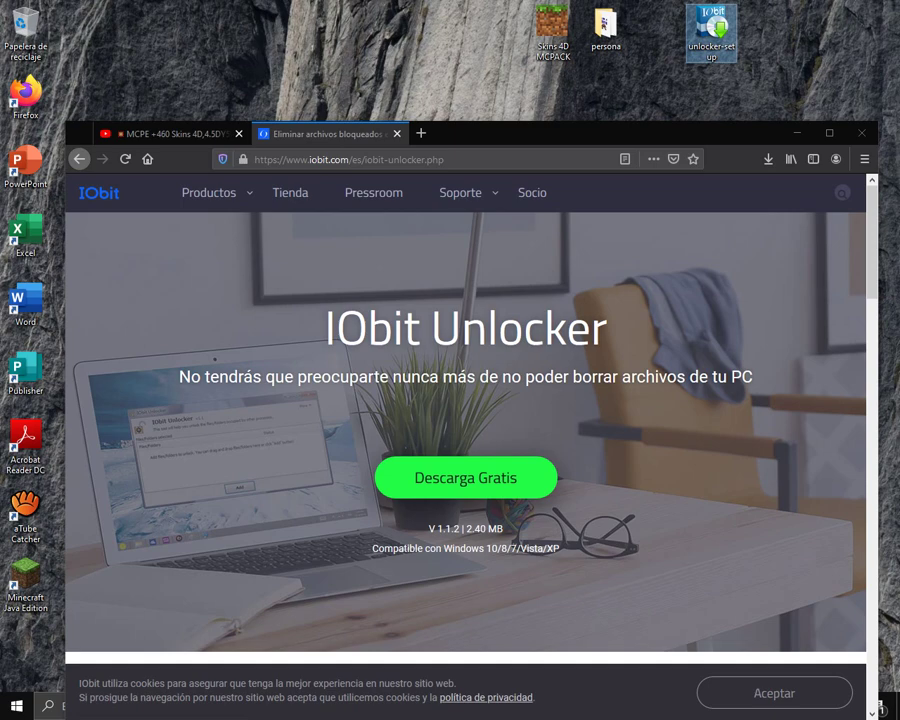
Step: Launch the IObit Unlocker installer from the desktop and close the IObit web page
right_click(711, 43)
click(722, 72)
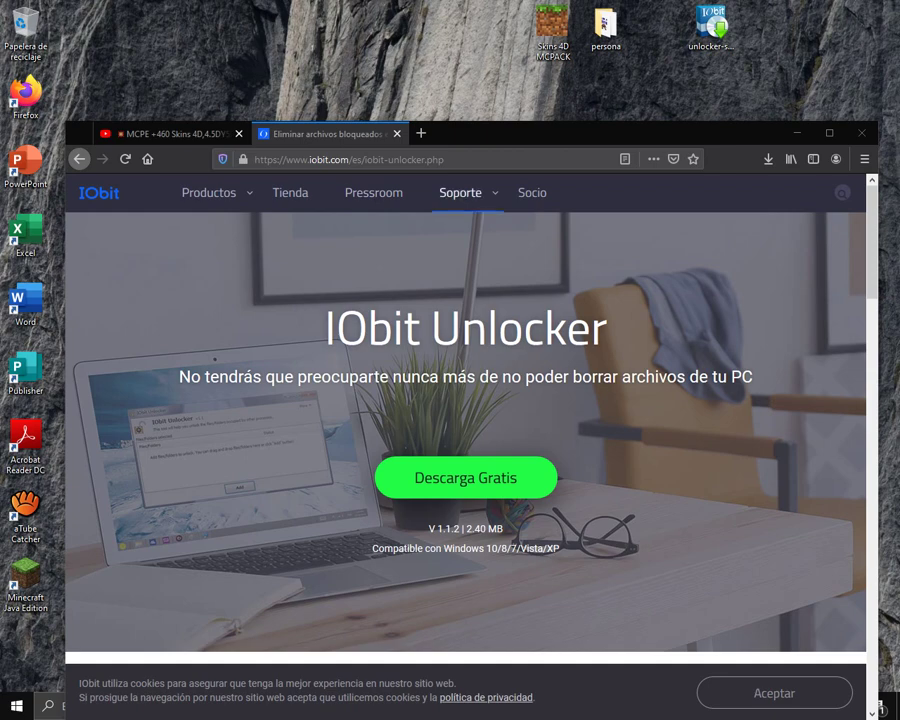
key(ctrl+w)
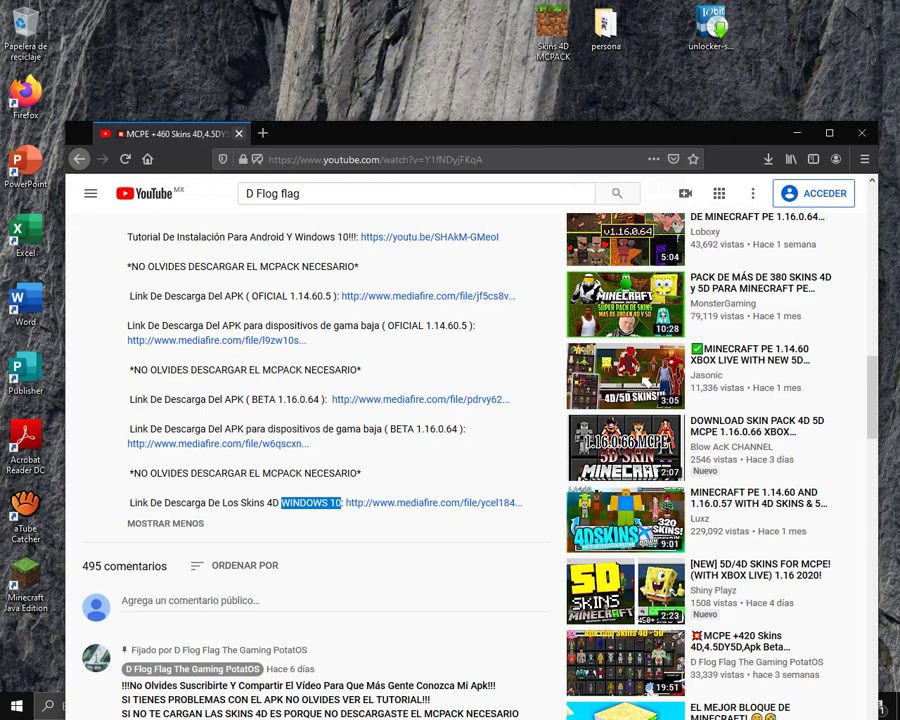
drag(774, 22, 481, 51)
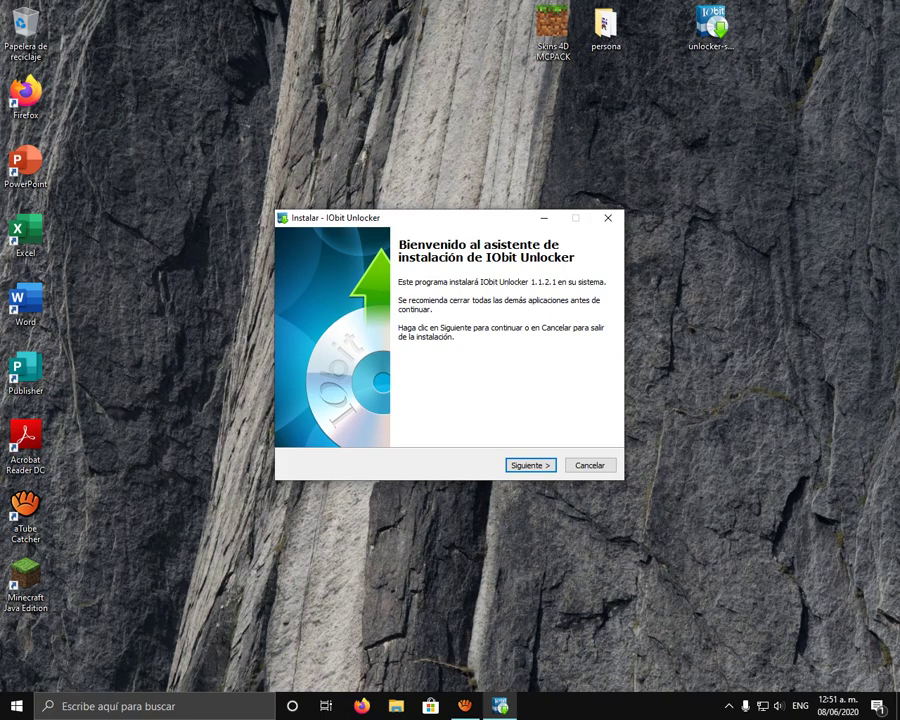
Step: Install IObit Unlocker, letting setup close the applications in use automatically, and finish without running the program
drag(440, 218, 411, 175)
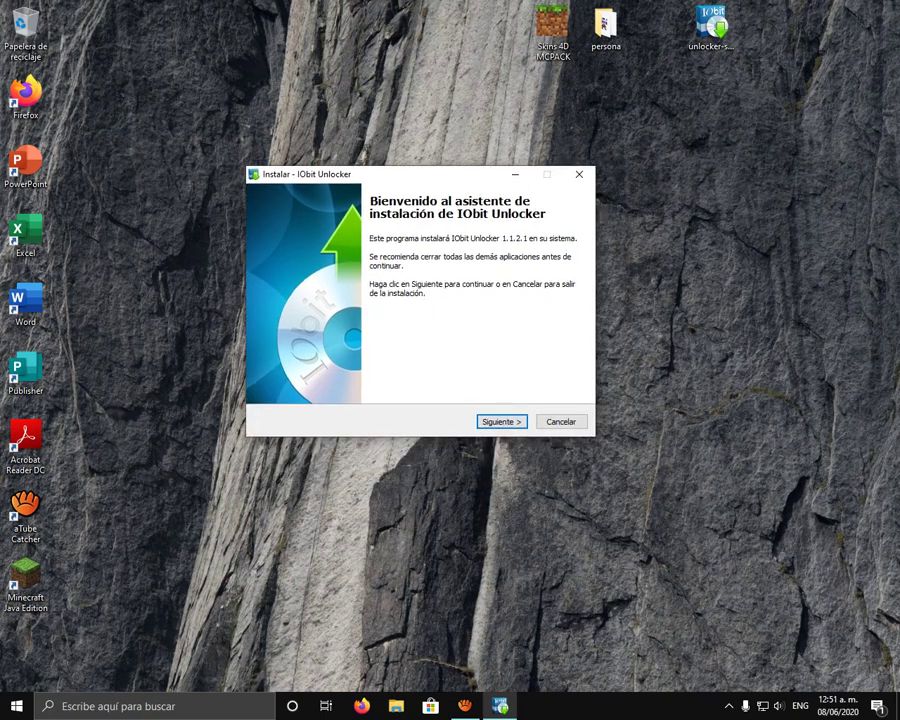
click(502, 421)
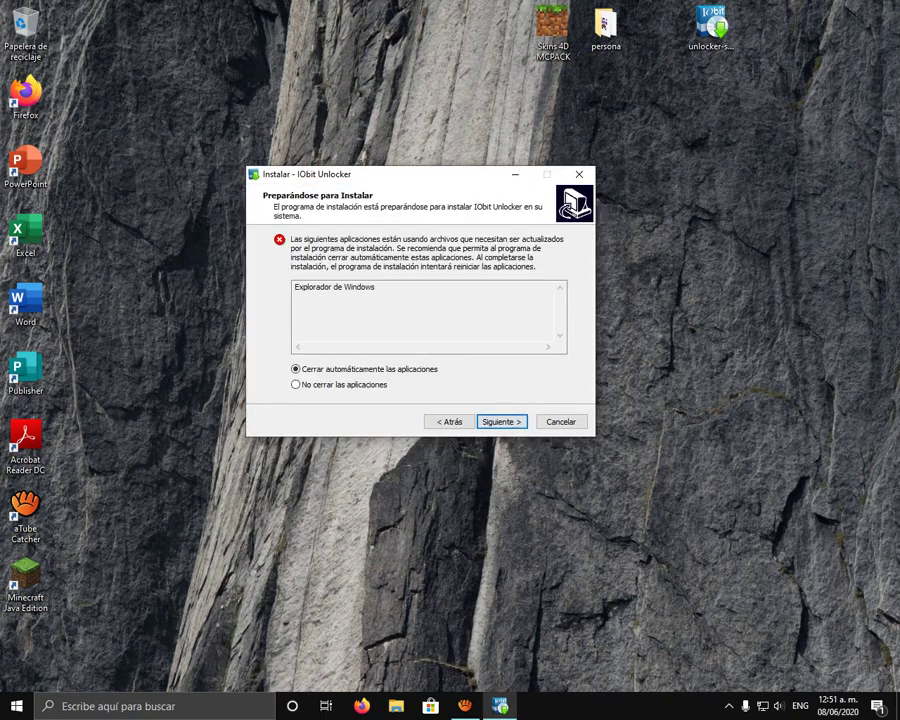
key(Return)
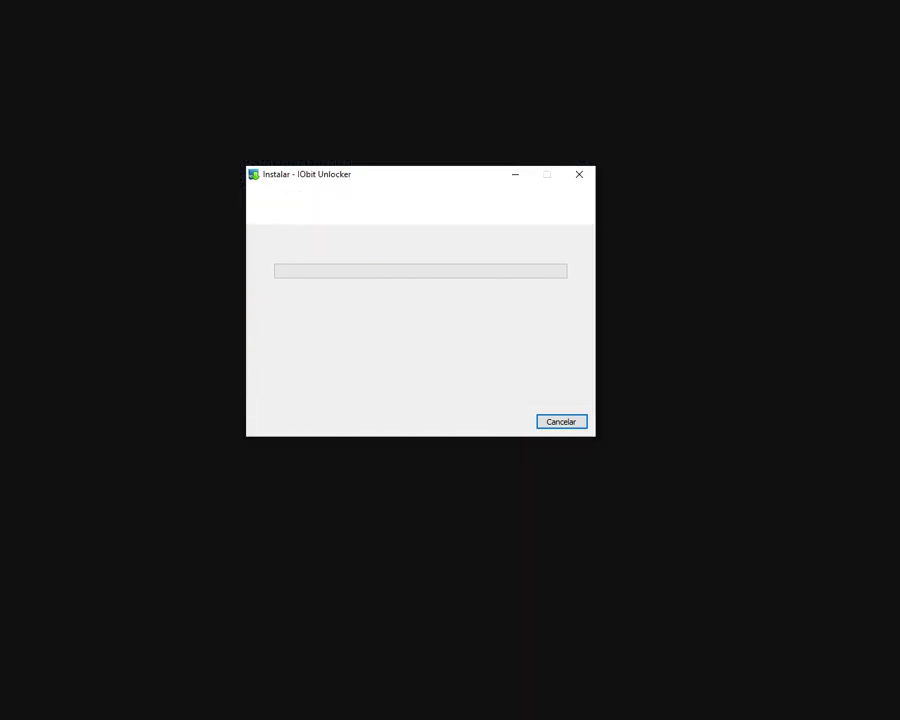
drag(420, 174, 533, 245)
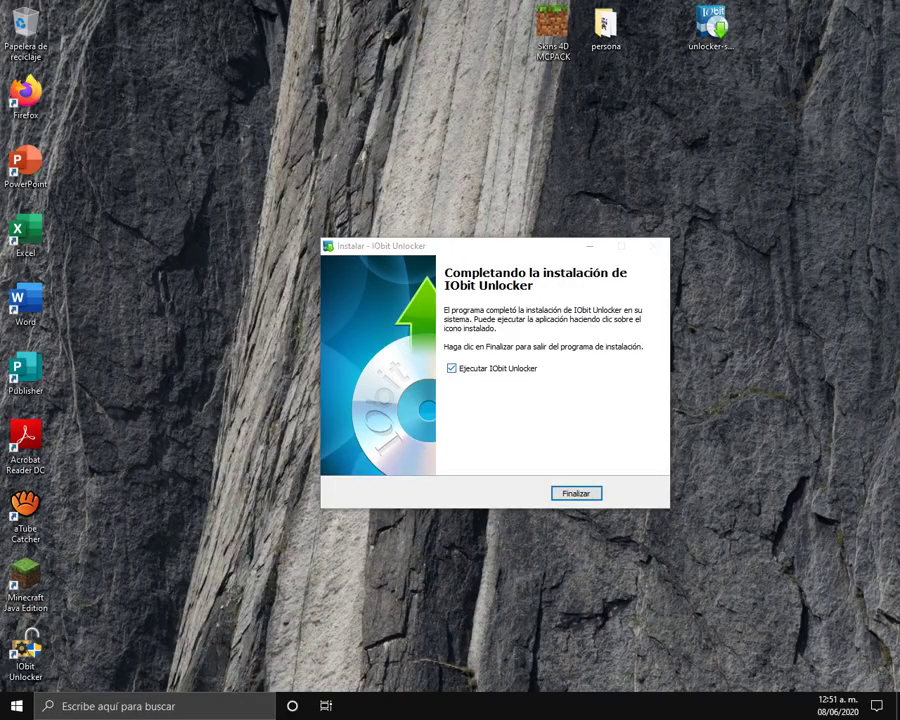
click(452, 369)
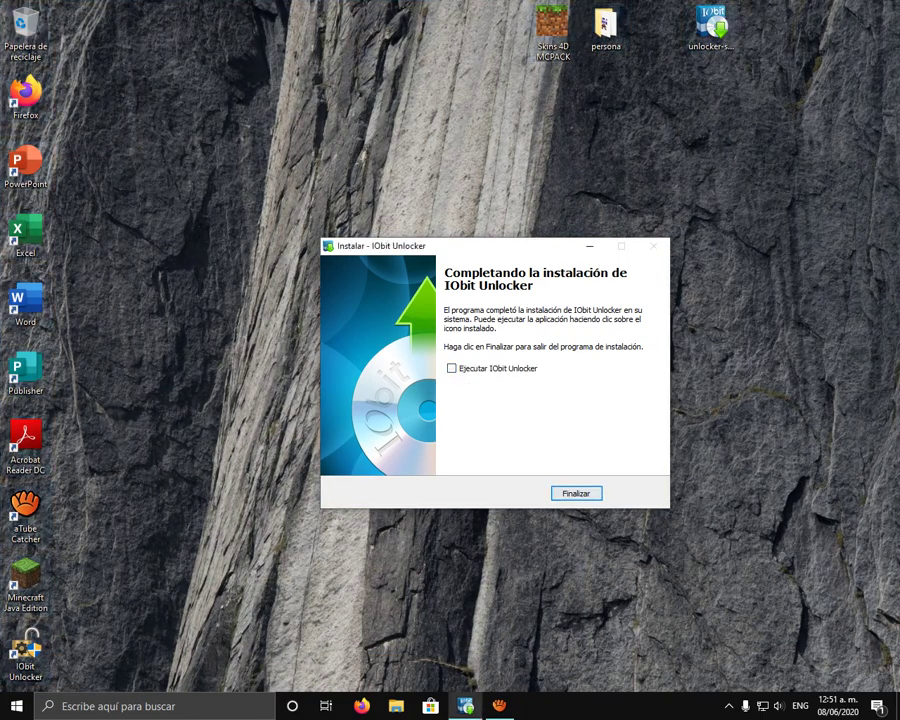
click(577, 493)
Step: Move the IObit Unlocker shortcut to an empty area of the desktop, away from the other icons, and launch the program
drag(26, 650, 338, 92)
drag(242, 8, 450, 307)
mouse_move(268, 1)
mouse_down()
mouse_move(367, 115)
mouse_move(517, 234)
mouse_up()
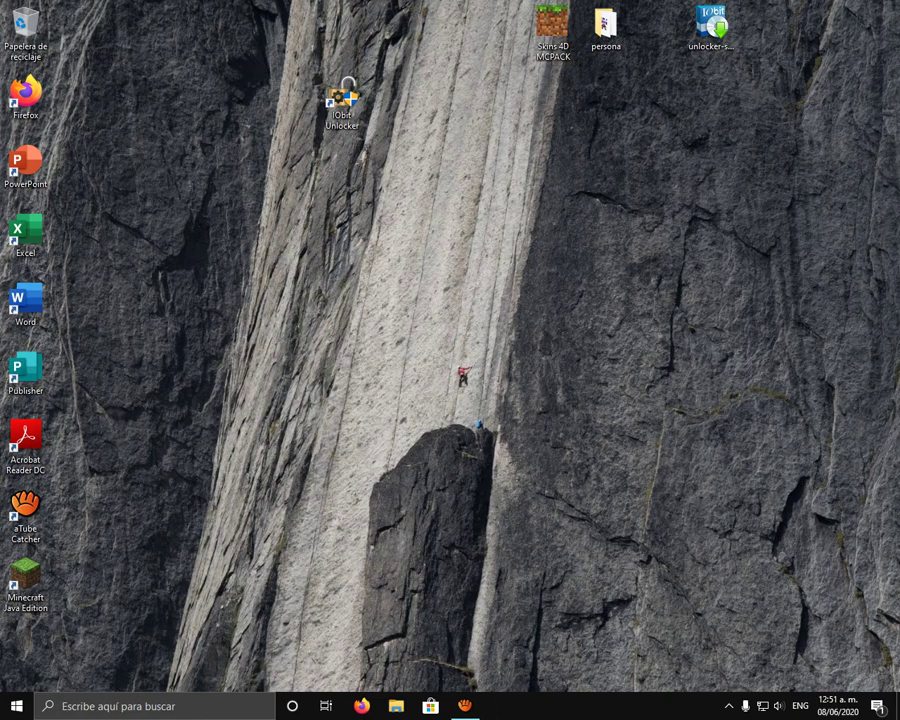
drag(341, 98, 344, 304)
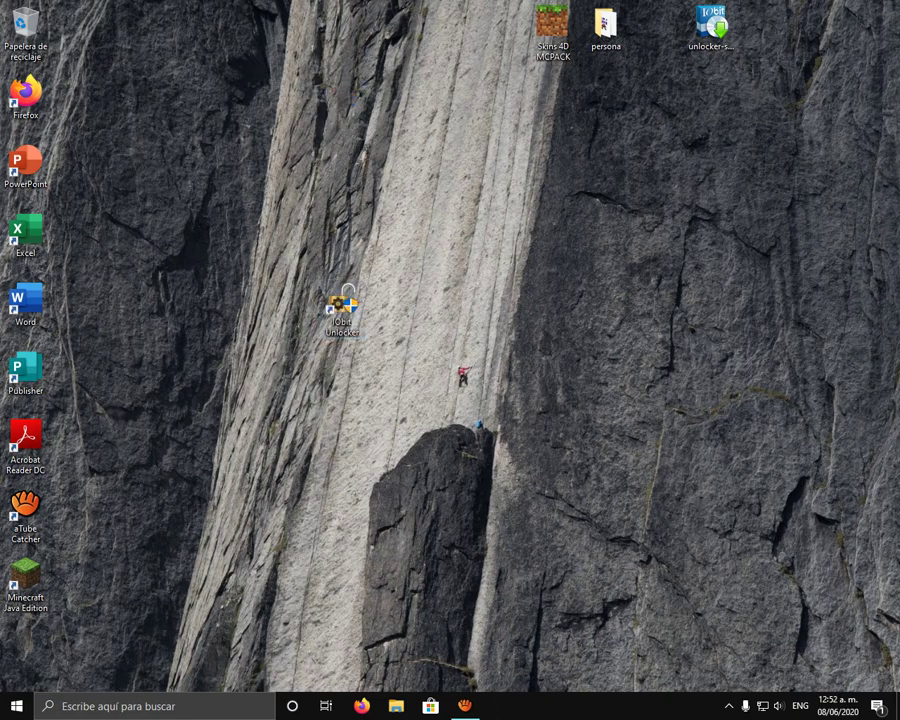
double_click(342, 306)
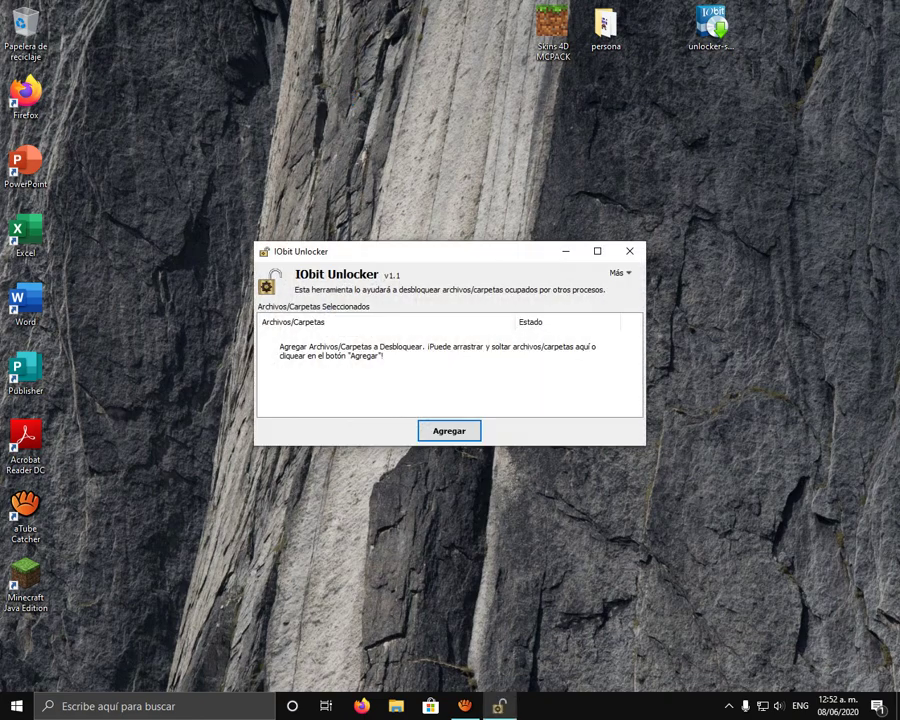
drag(399, 251, 359, 169)
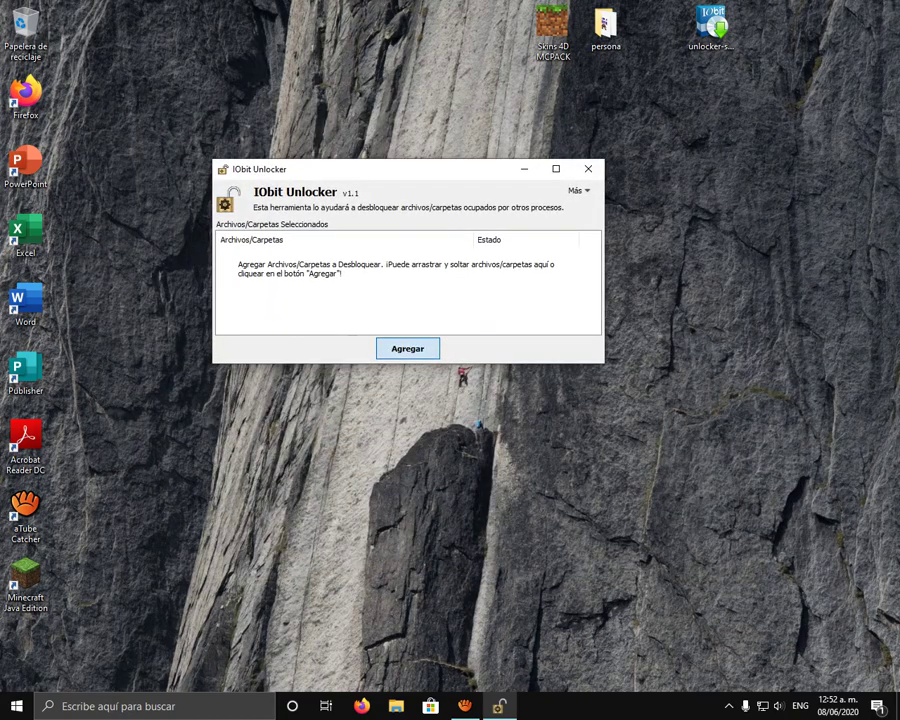
click(407, 348)
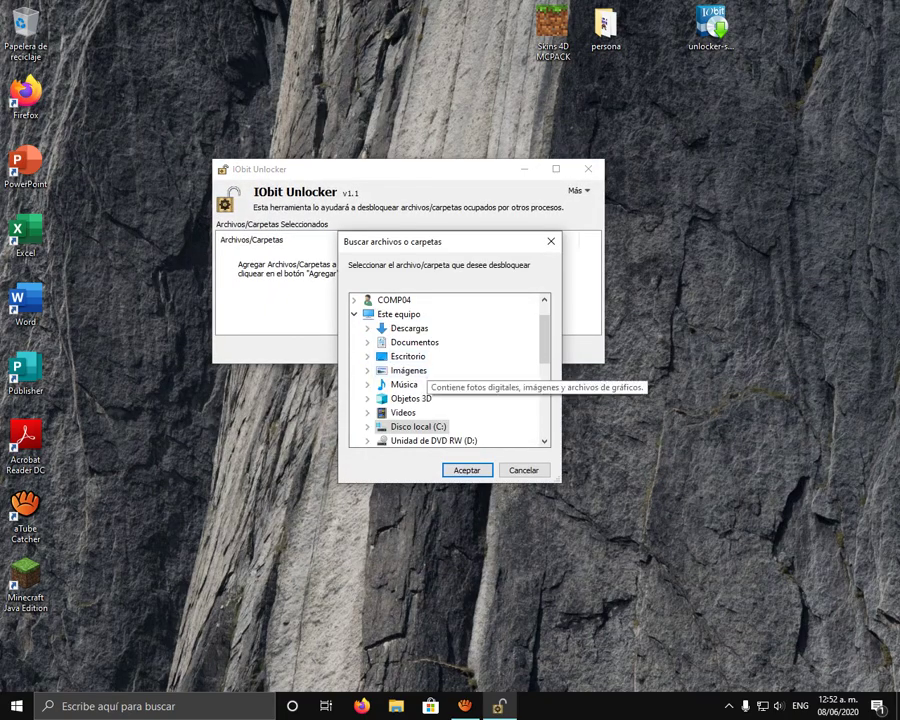
click(419, 427)
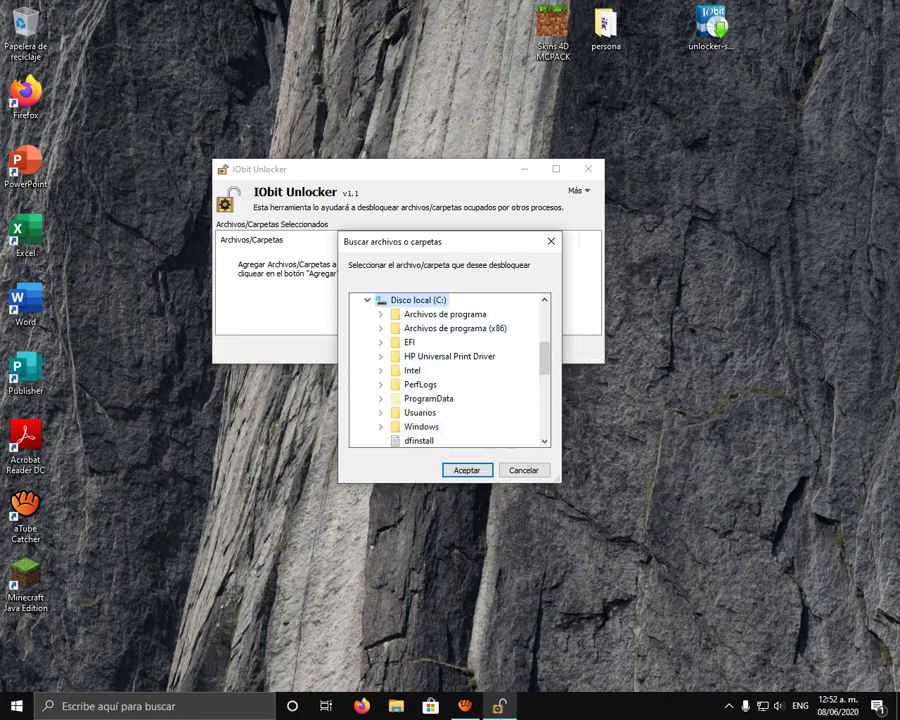
click(551, 241)
Step: Open a File Explorer window and turn off the display of hidden items
key(super+e)
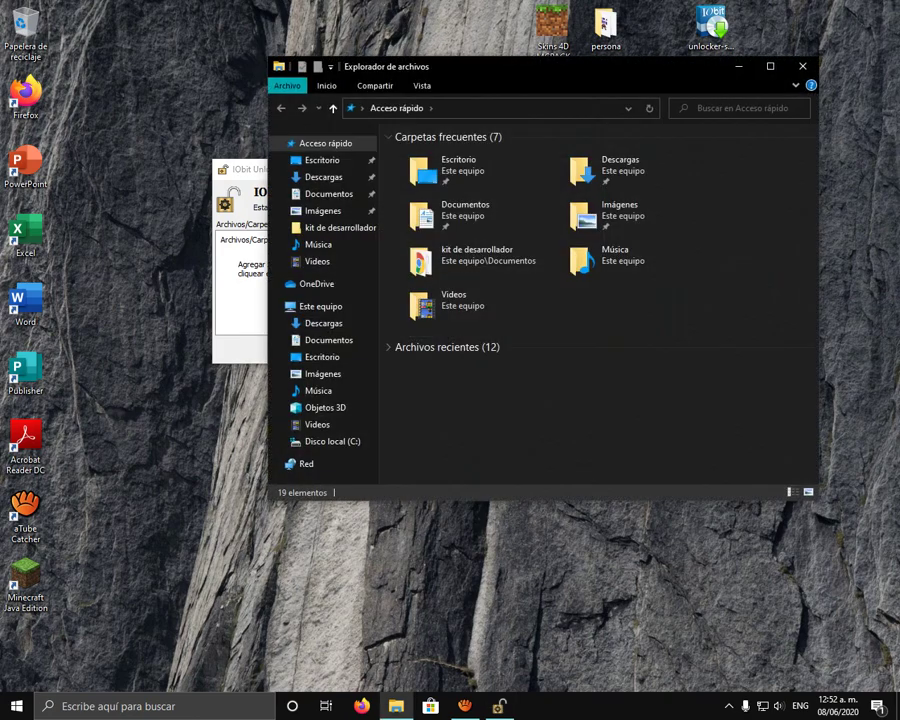
click(240, 300)
click(480, 67)
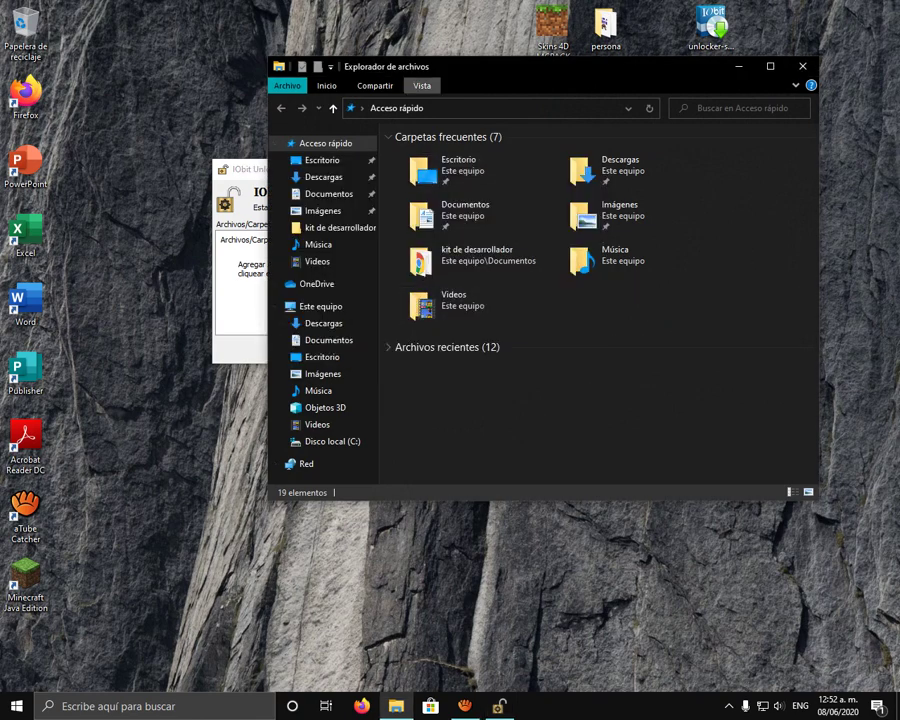
click(422, 85)
click(599, 122)
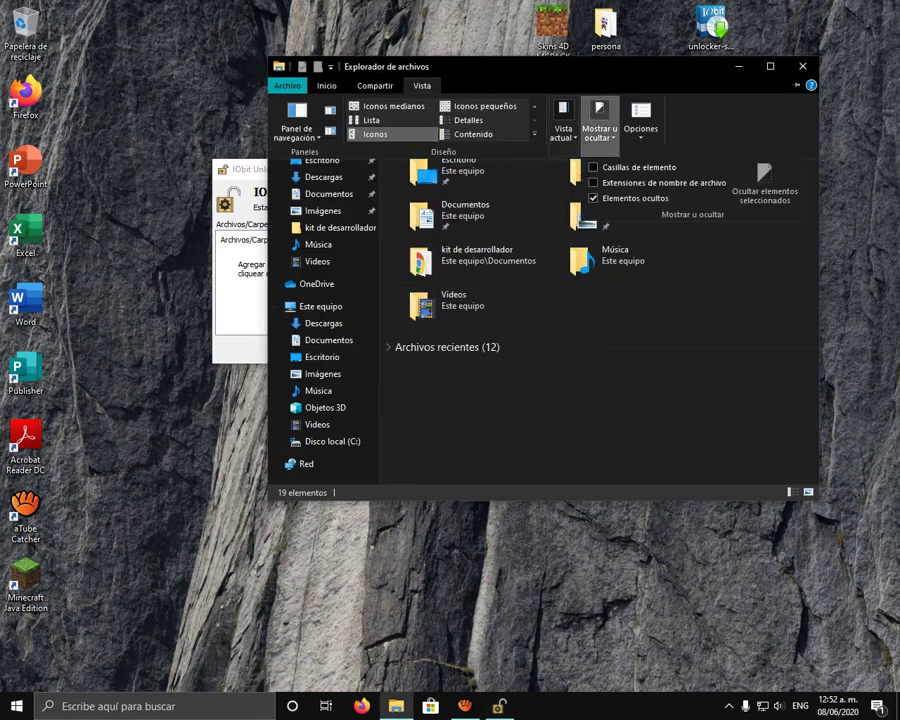
click(596, 198)
Step: Turn the display of hidden items back on in File Explorer and check that the option is enabled
click(422, 85)
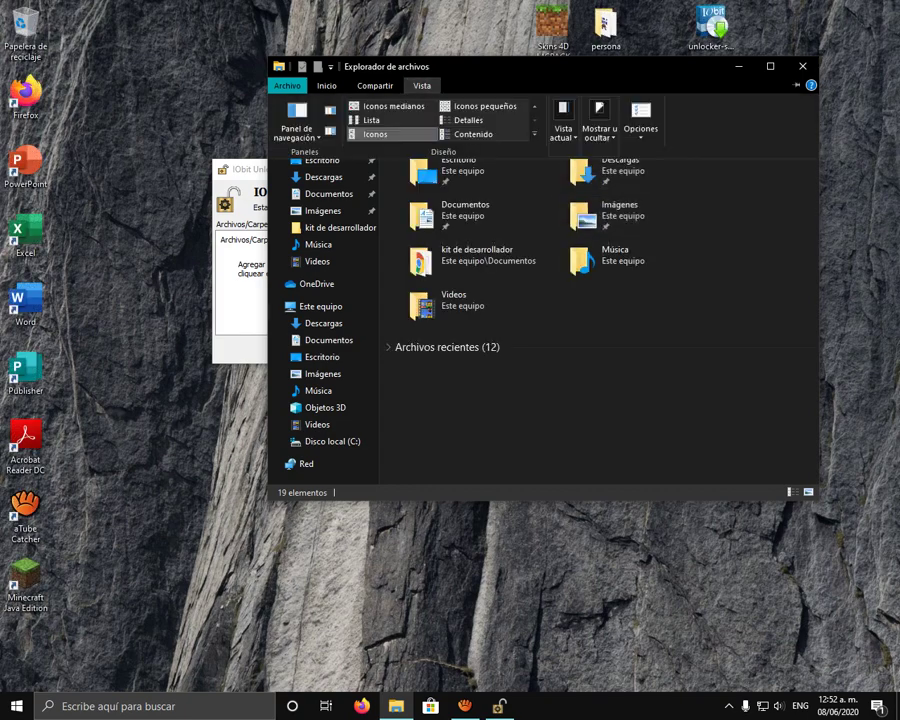
click(600, 128)
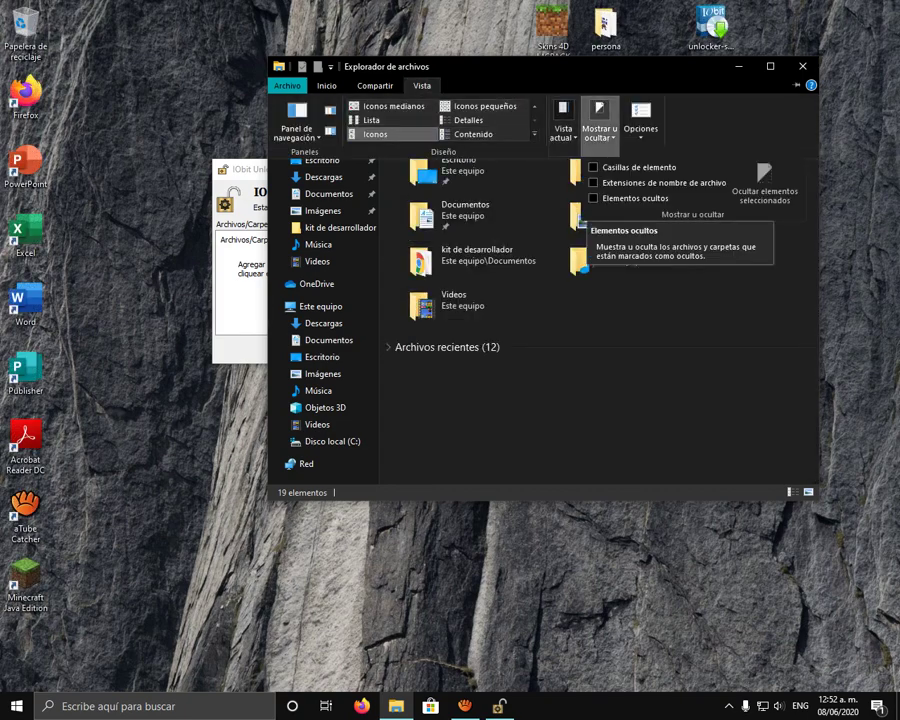
click(620, 198)
click(421, 85)
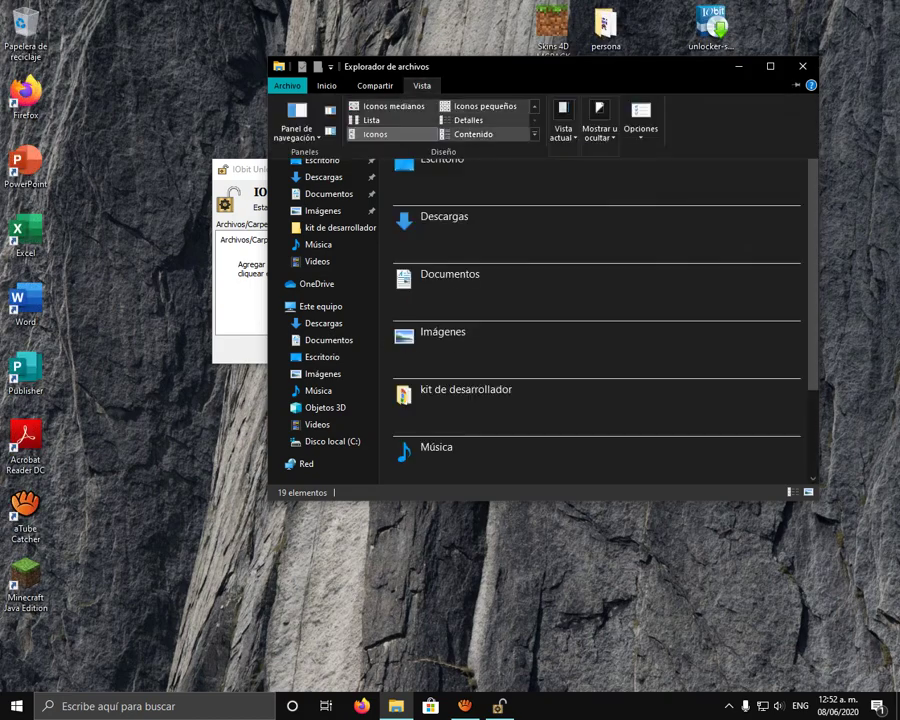
click(600, 128)
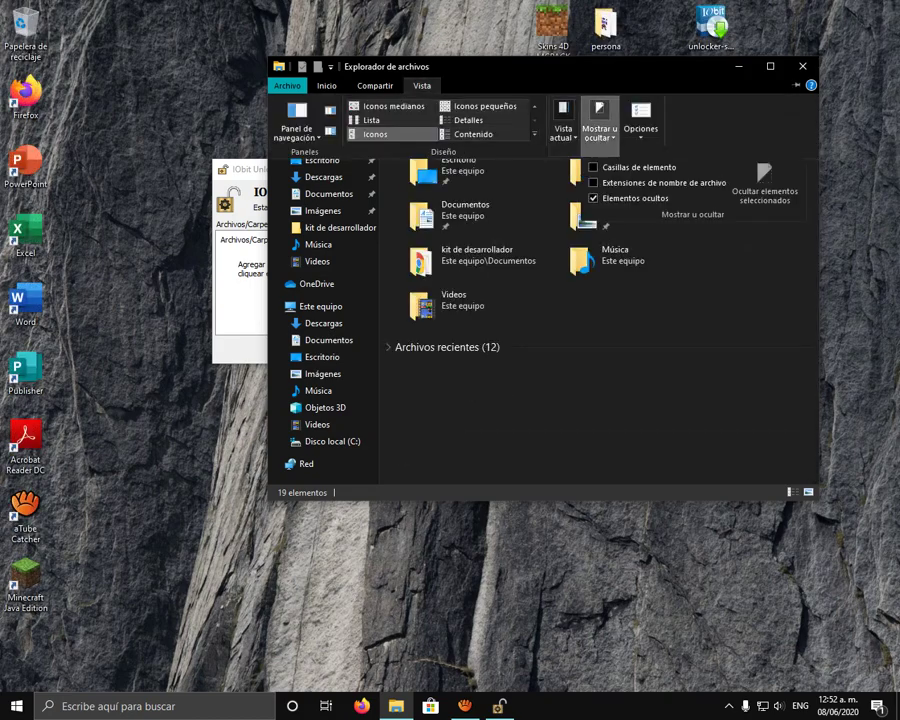
Step: Close File Explorer, start adding a folder in IObit Unlocker and expand WindowsApps under Archivos de programa on drive C
click(680, 310)
click(801, 66)
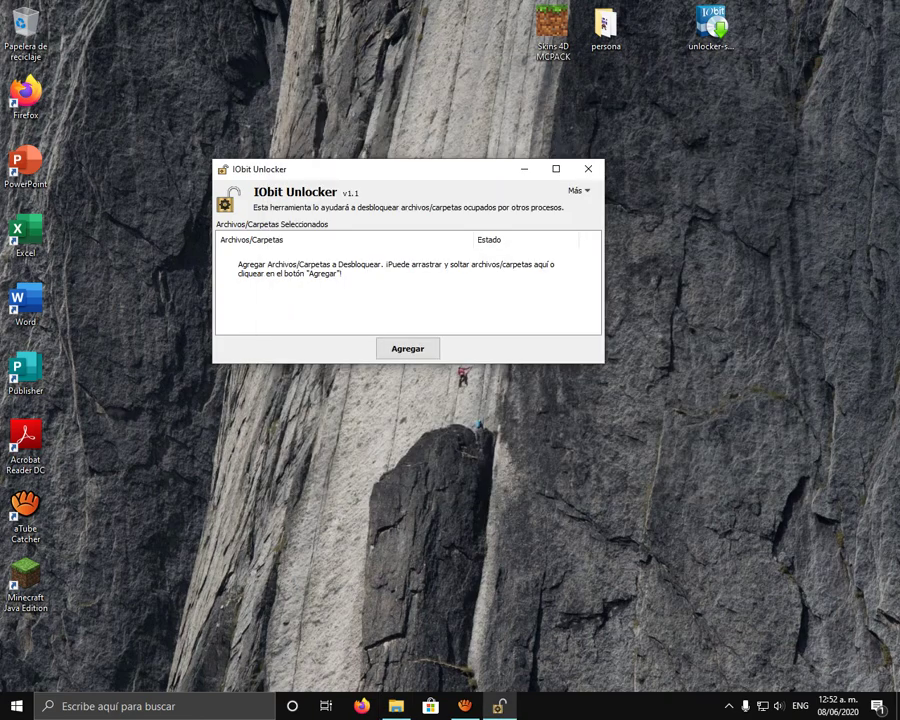
click(407, 349)
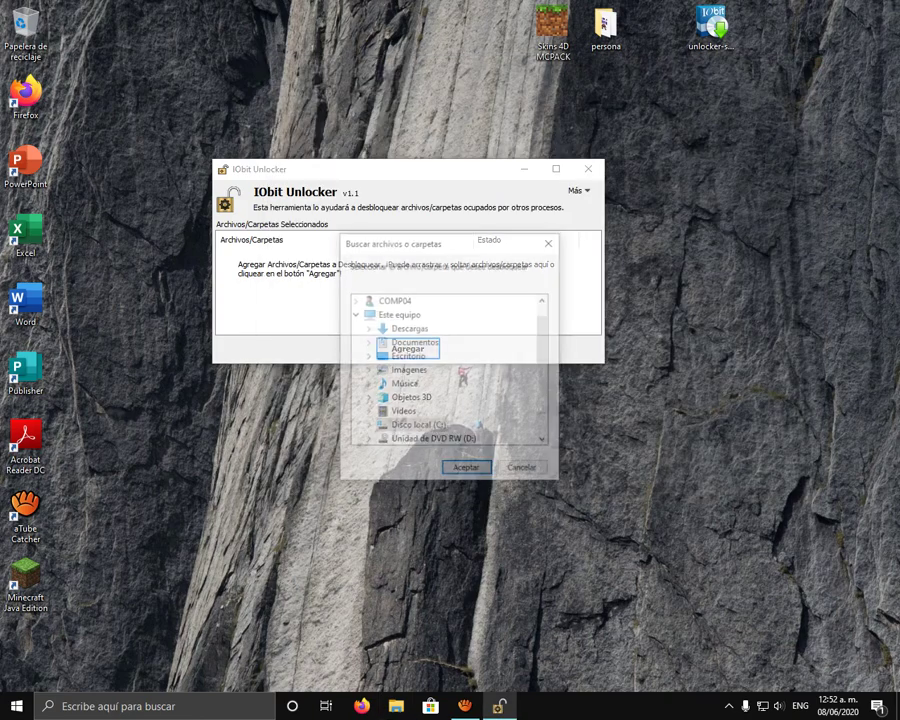
click(417, 424)
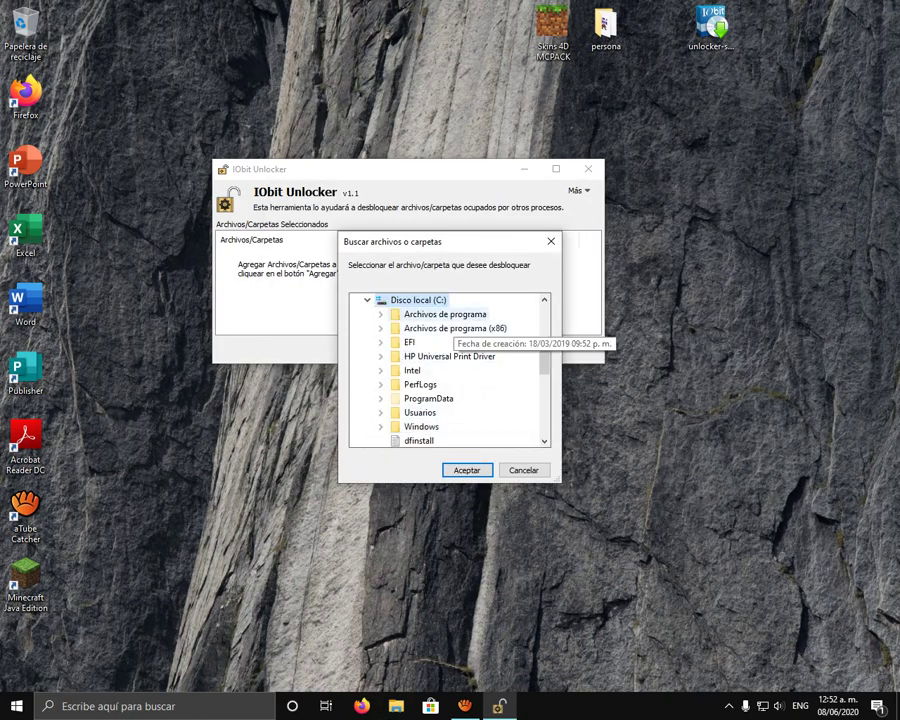
double_click(445, 314)
scroll(440, 360, down, 5)
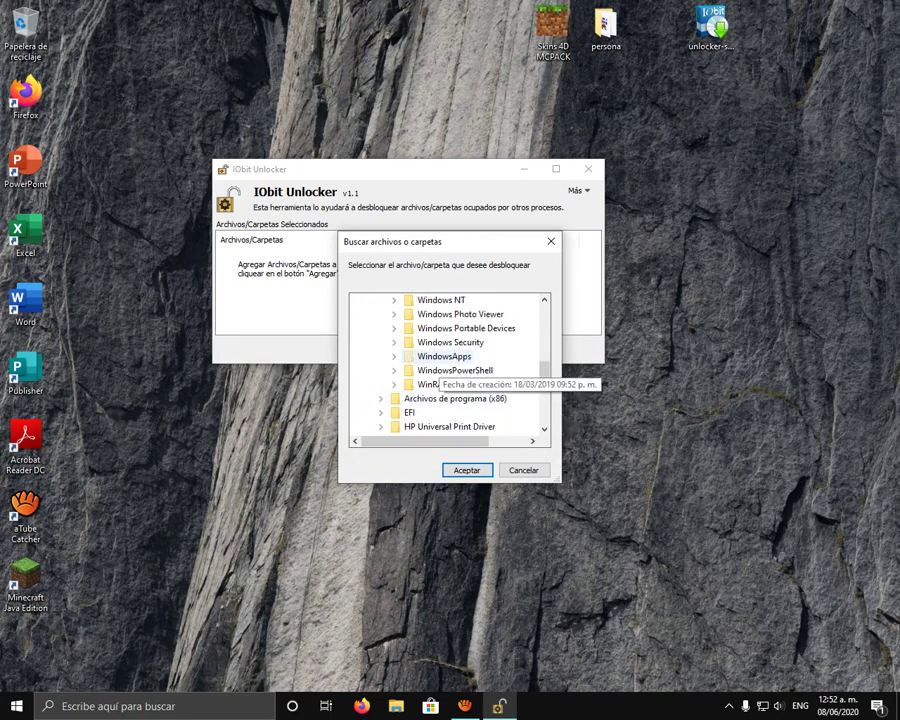
double_click(444, 355)
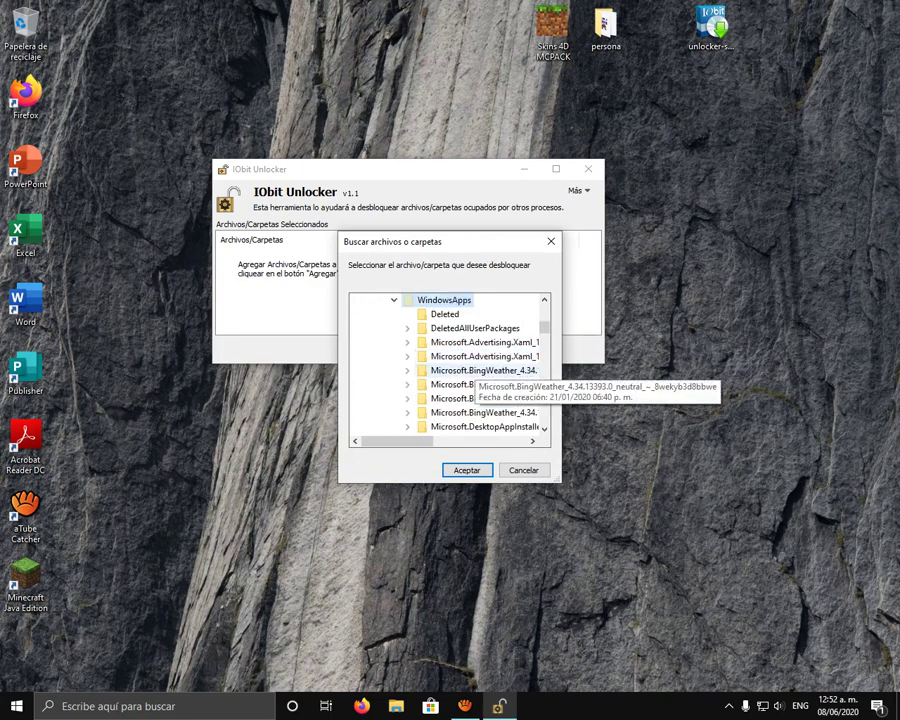
Step: Add the persona folder from data > skin_packs inside the Microsoft.MinecraftUWP_1.14 folder to the unlock list
scroll(470, 360, down, 5)
scroll(445, 365, down, 5)
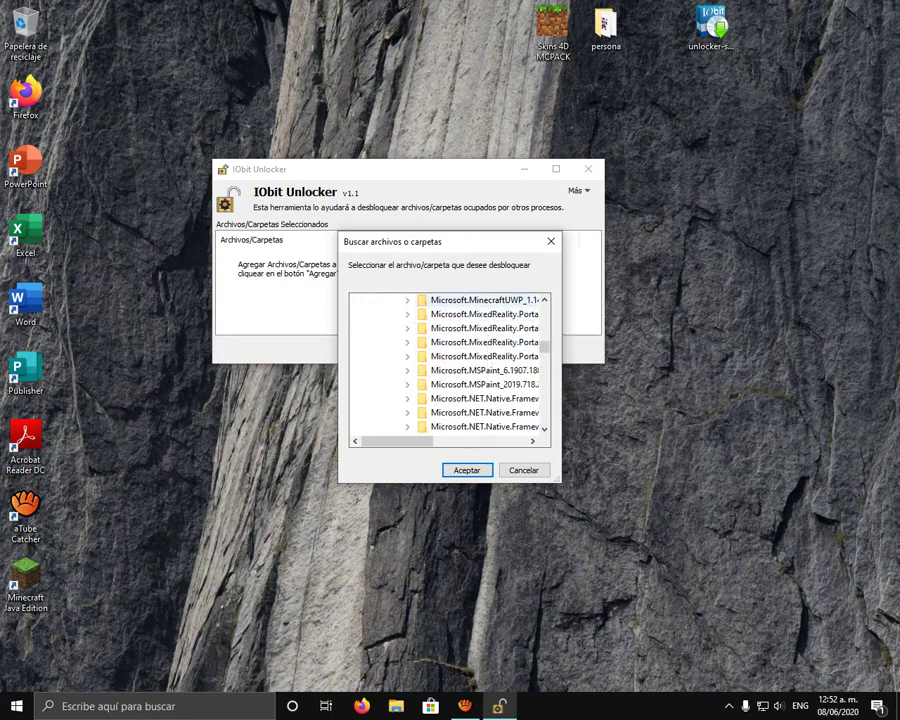
double_click(470, 300)
double_click(374, 325)
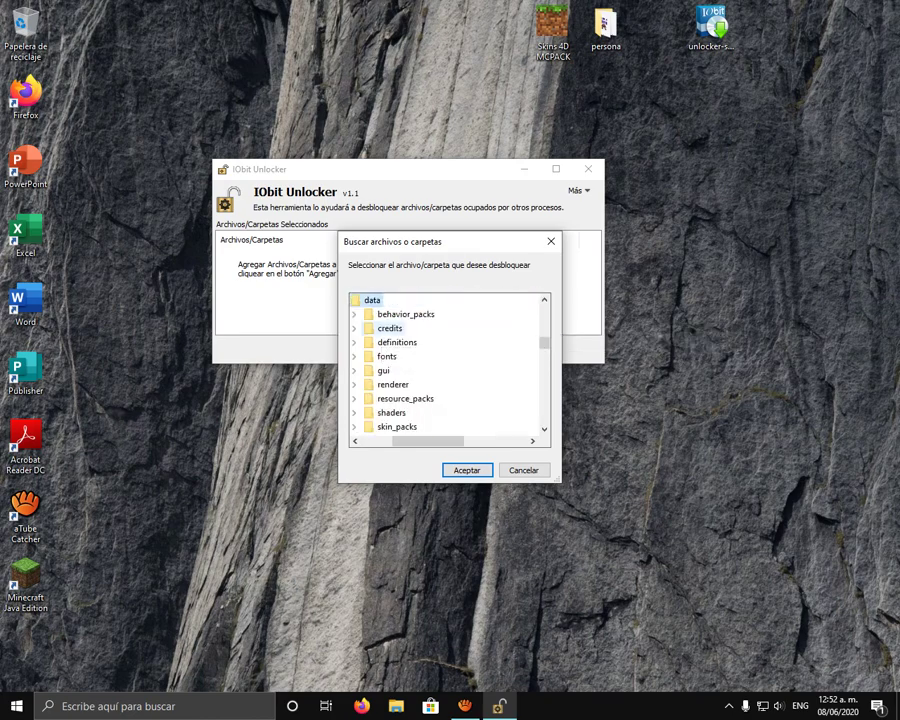
double_click(397, 427)
double_click(406, 412)
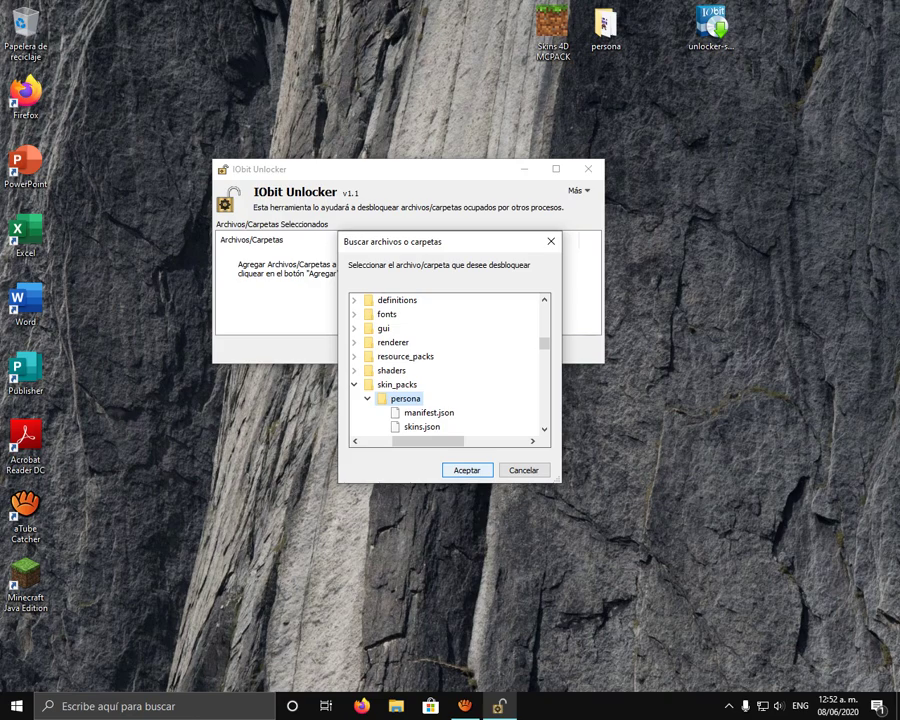
key(Return)
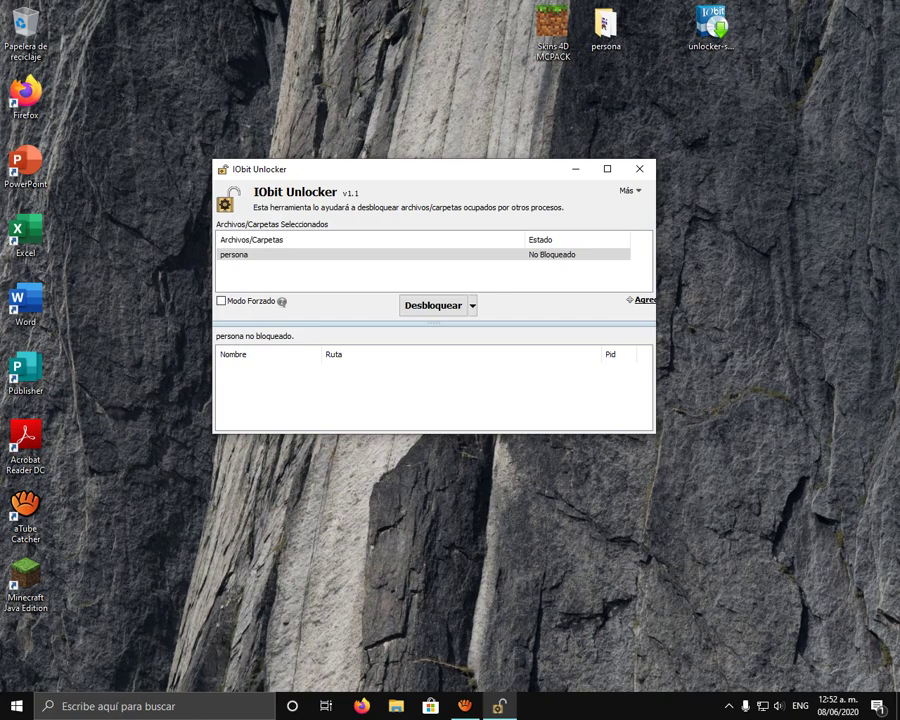
Step: Unlock and delete the game's original persona folder
click(472, 306)
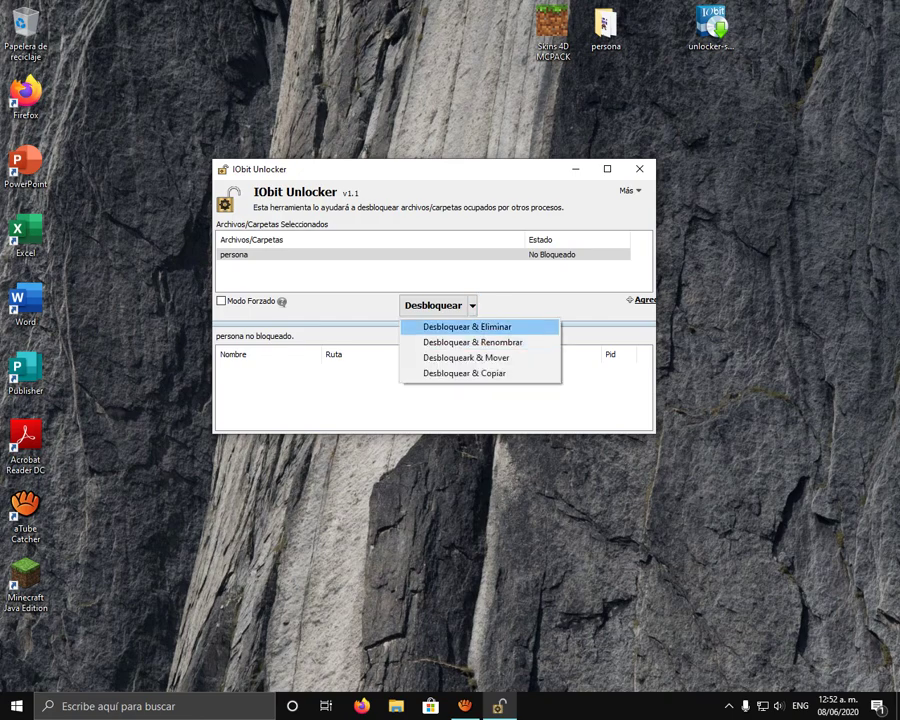
click(468, 326)
click(473, 326)
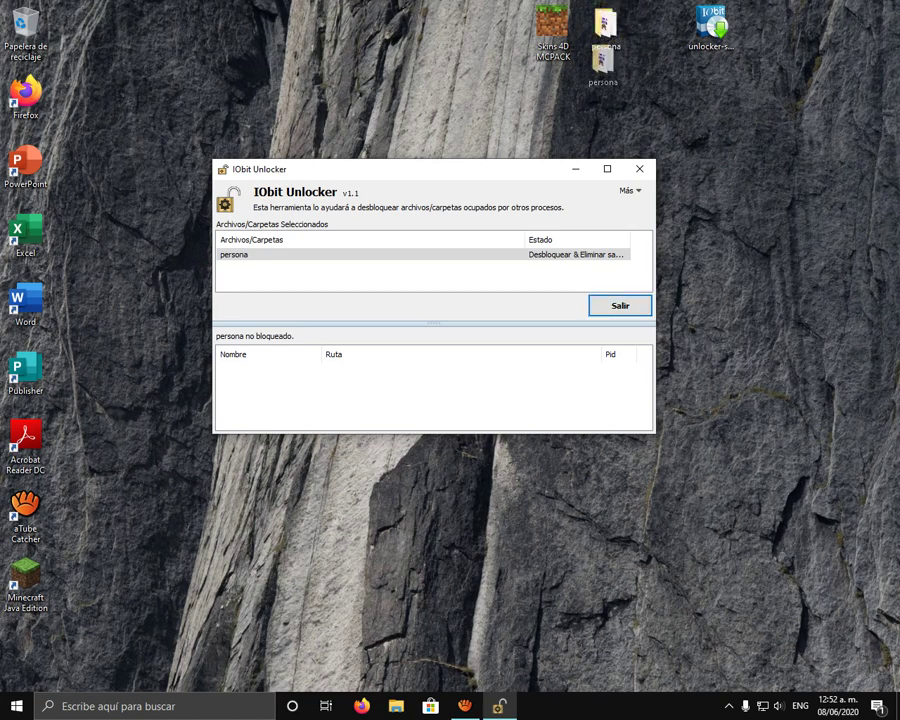
Step: Load the desktop persona folder into IObit Unlocker, start Unlock & Copy and expand WindowsApps under Archivos de programa as the destination path
click(473, 306)
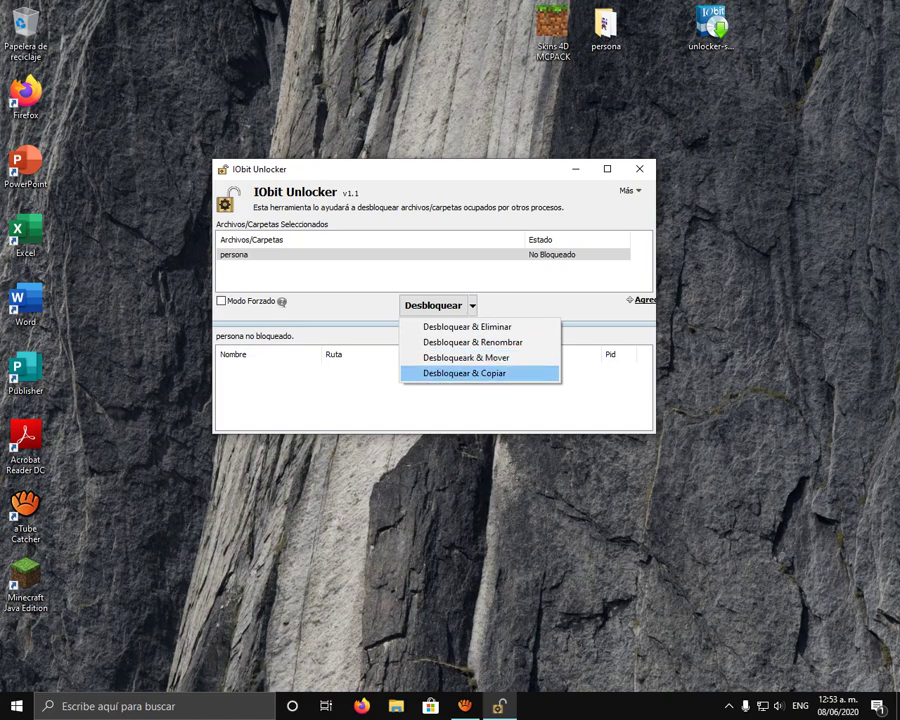
click(464, 372)
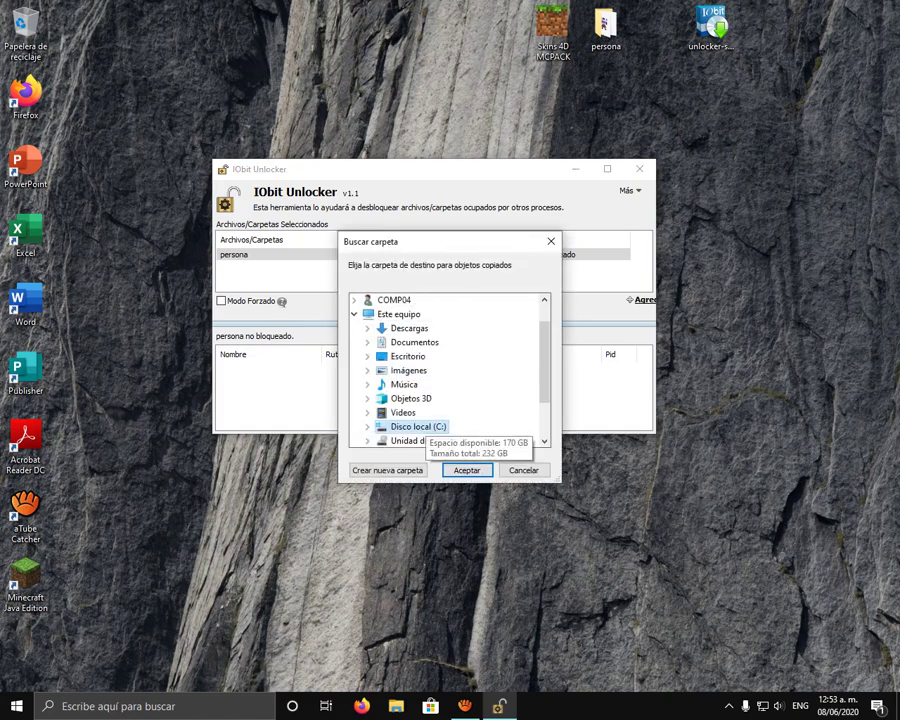
click(424, 425)
key(Down)
key(Right)
scroll(450, 370, down, 5)
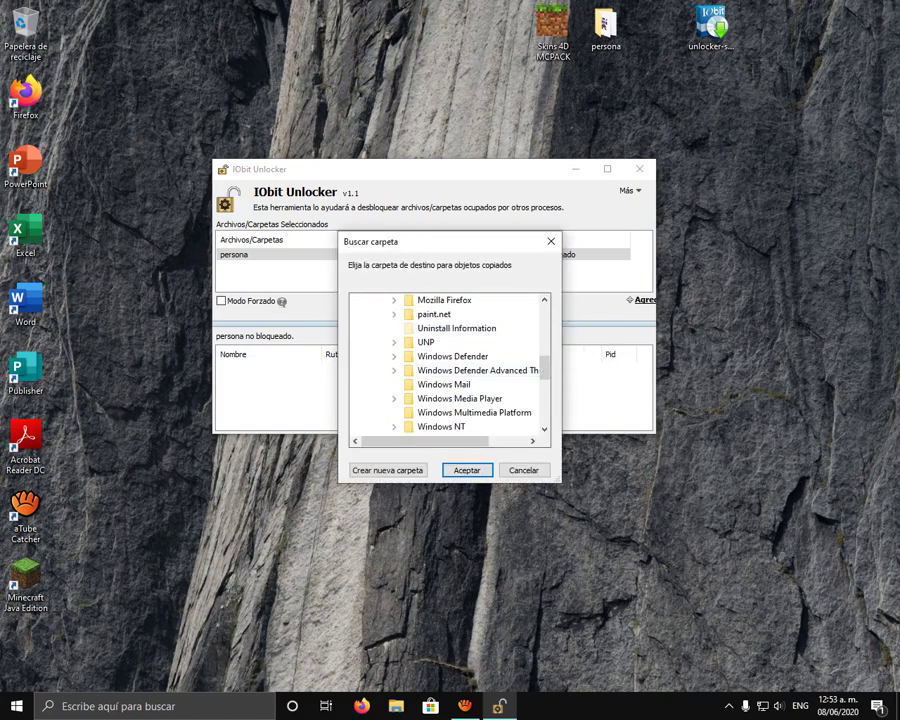
scroll(450, 365, down, 2)
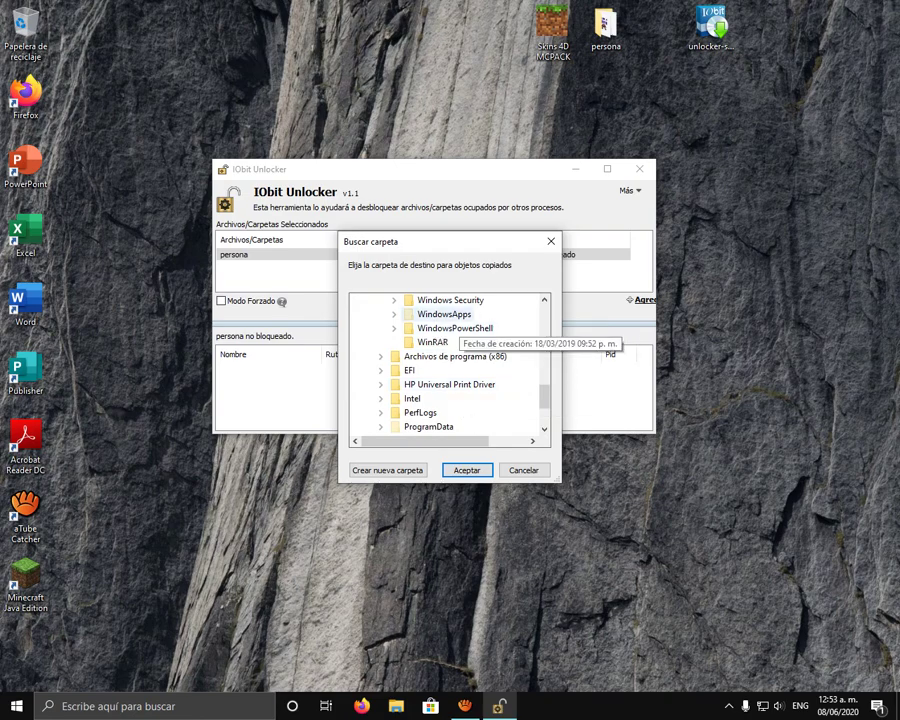
double_click(442, 314)
Step: Copy the persona folder into data > skin_packs of the Microsoft.MinecraftUWP_1.14.6005.0 folder
scroll(460, 360, down, 10)
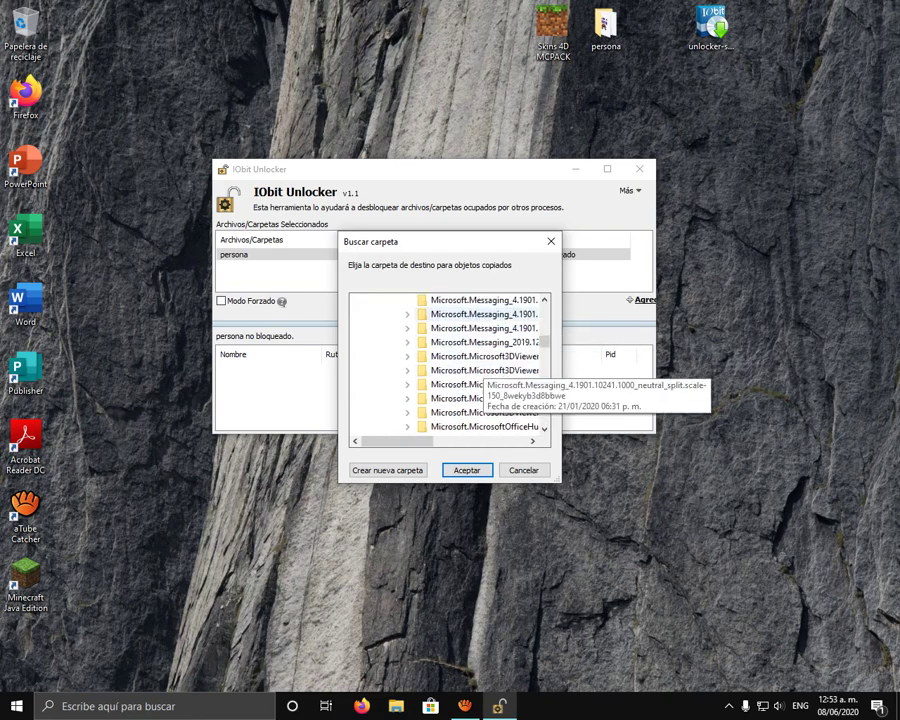
scroll(480, 358, down, 3)
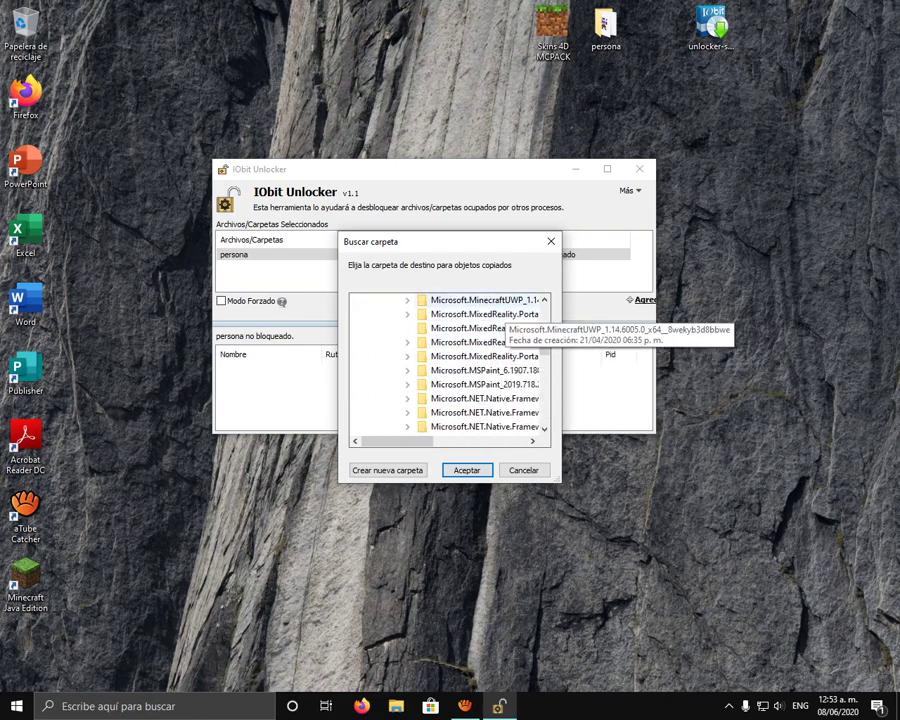
double_click(499, 299)
double_click(375, 326)
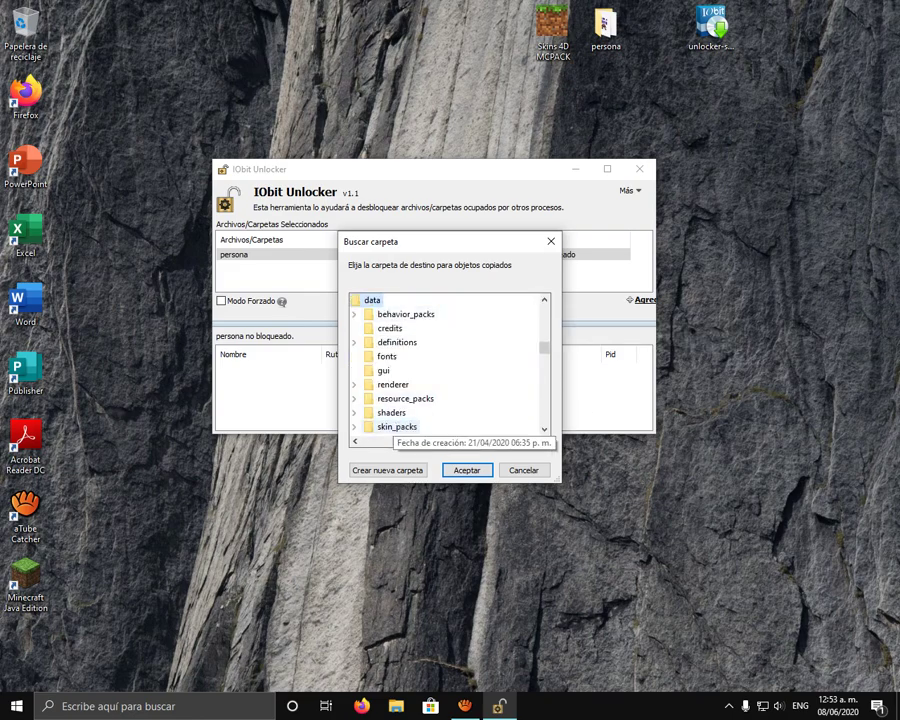
scroll(447, 370, down, 1)
click(466, 469)
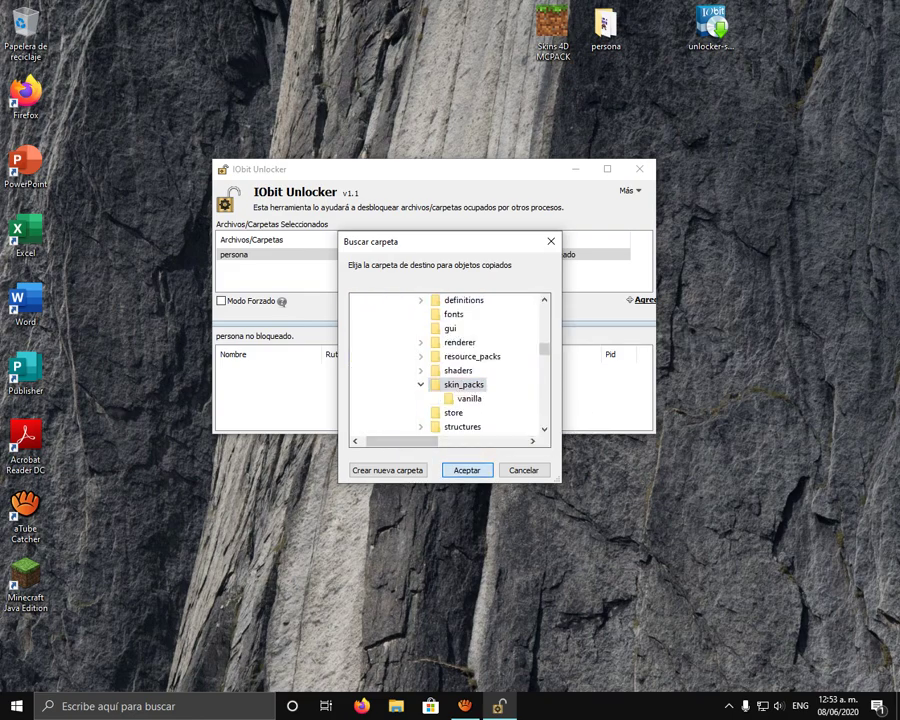
Step: Add all files from inside the desktop persona folder to the unlock list and start Unlock & Copy for them
double_click(605, 26)
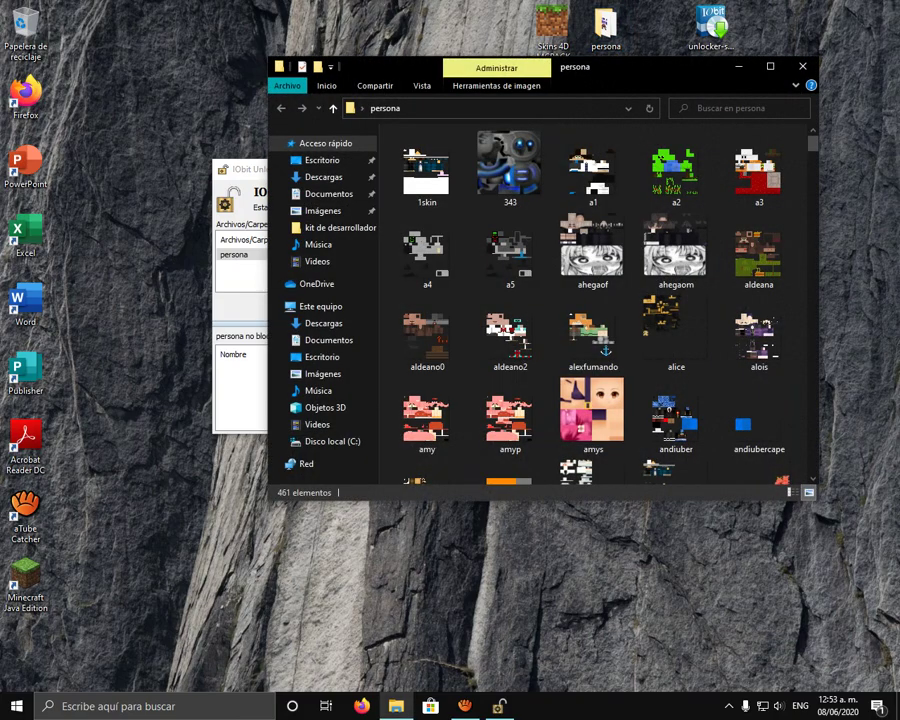
drag(384, 128, 803, 509)
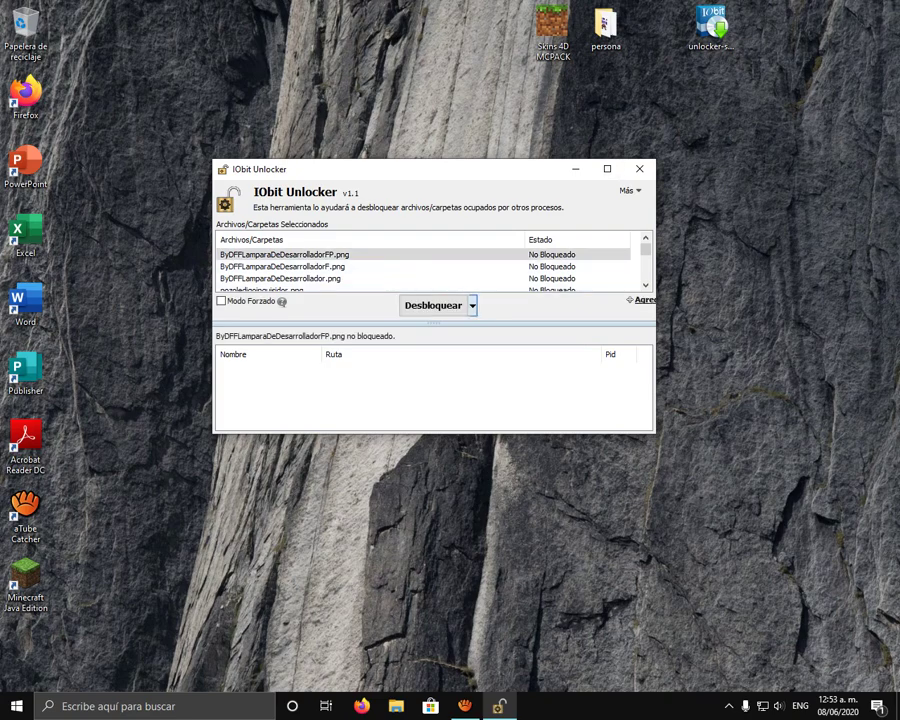
click(472, 305)
click(461, 373)
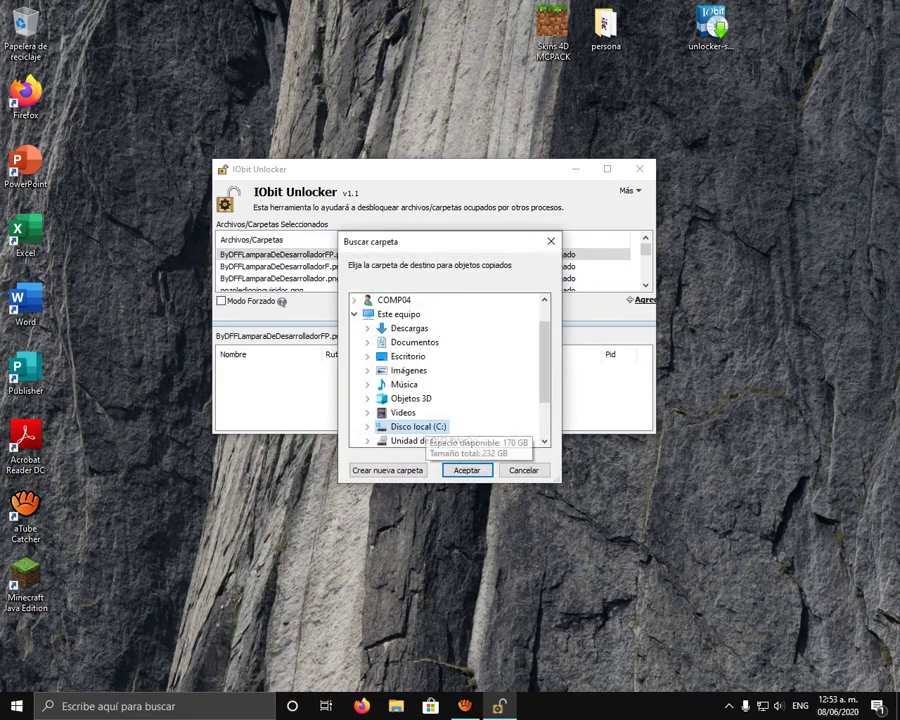
Step: Copy the listed files into WindowsApps > Microsoft.MinecraftUWP_1.14.6005.0 > data > skin_packs > persona
click(427, 426)
click(445, 314)
scroll(451, 353, down, 6)
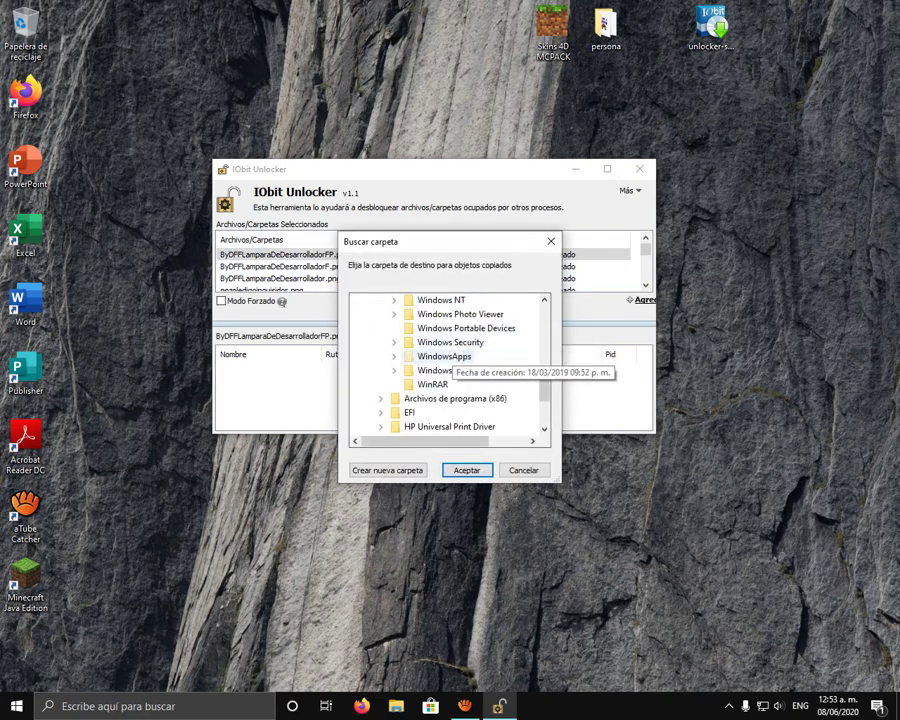
double_click(445, 356)
scroll(470, 340, down, 12)
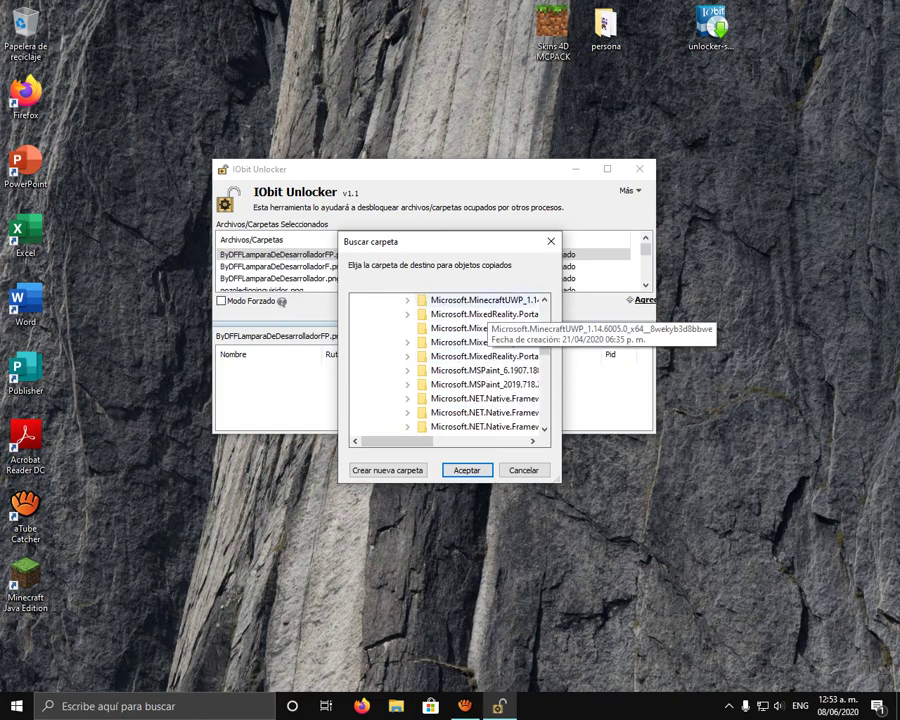
double_click(480, 299)
double_click(371, 328)
double_click(392, 425)
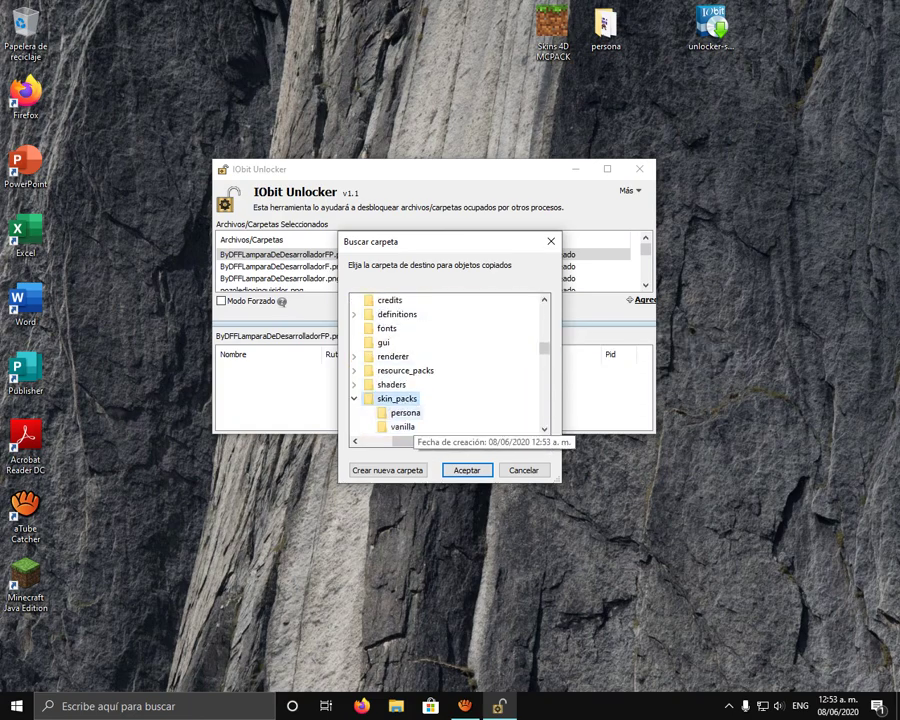
click(406, 413)
key(Return)
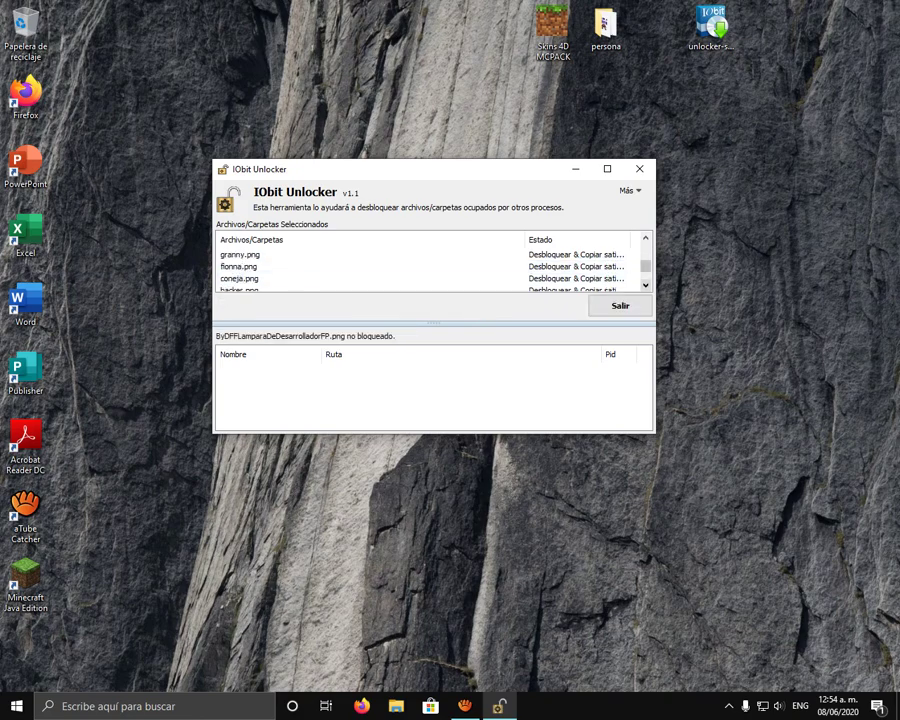
Step: Exit IObit Unlocker, move the Skins 4D MCPACK file to the middle of the desktop and open it in Minecraft
click(619, 304)
drag(551, 30, 445, 300)
drag(418, 272, 526, 357)
mouse_move(446, 303)
mouse_down()
mouse_move(510, 344)
mouse_move(595, 242)
mouse_move(462, 310)
mouse_move(455, 305)
mouse_up()
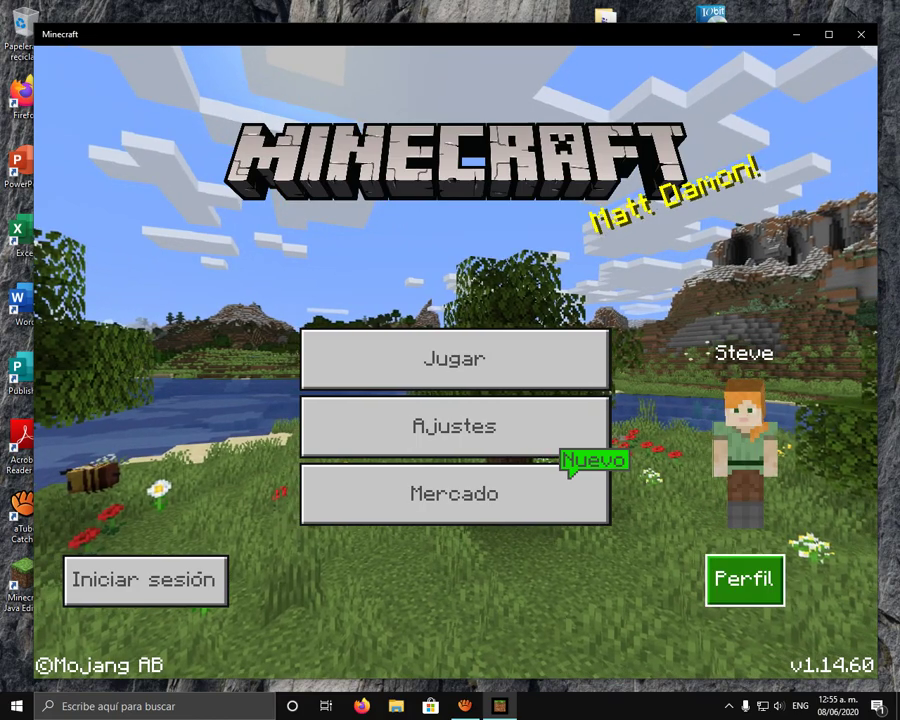
Step: Open the profile's character editor and show all classic skins of the obtained skinpack.By D Flog Flag pack
click(745, 580)
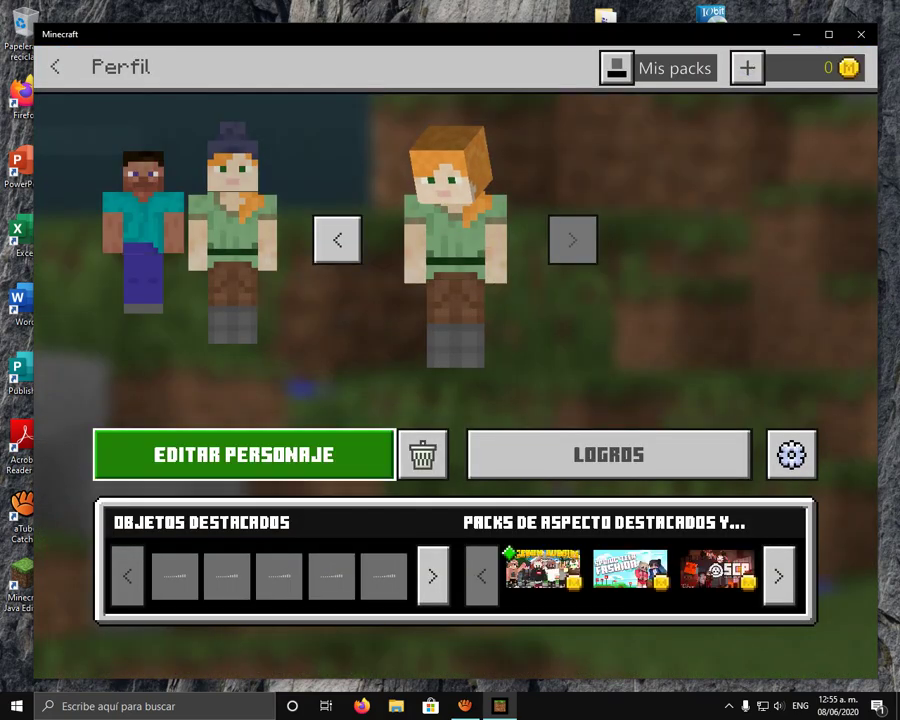
click(244, 454)
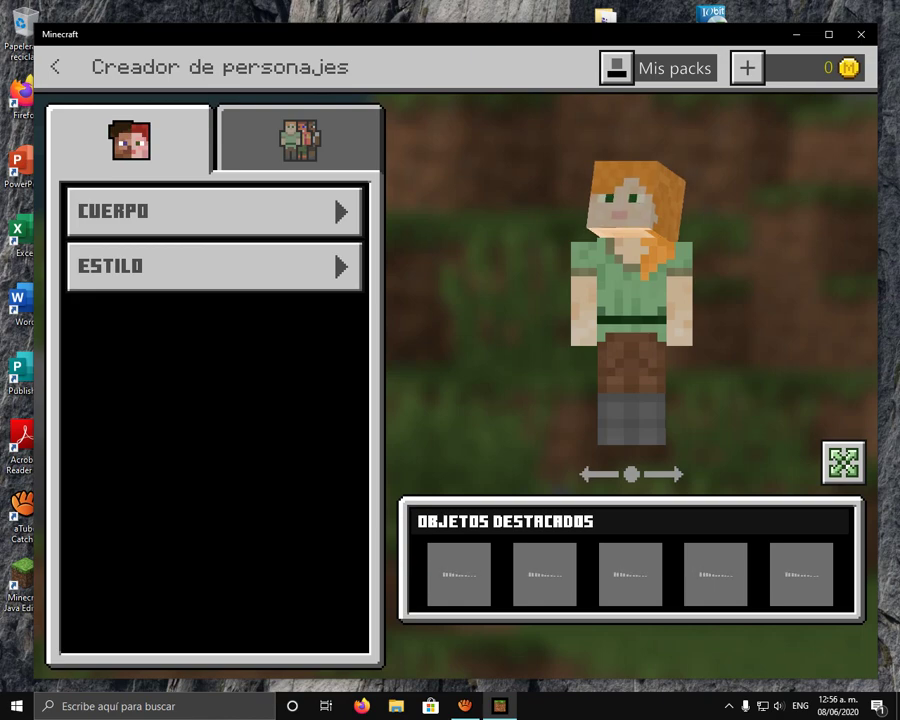
click(300, 139)
click(214, 213)
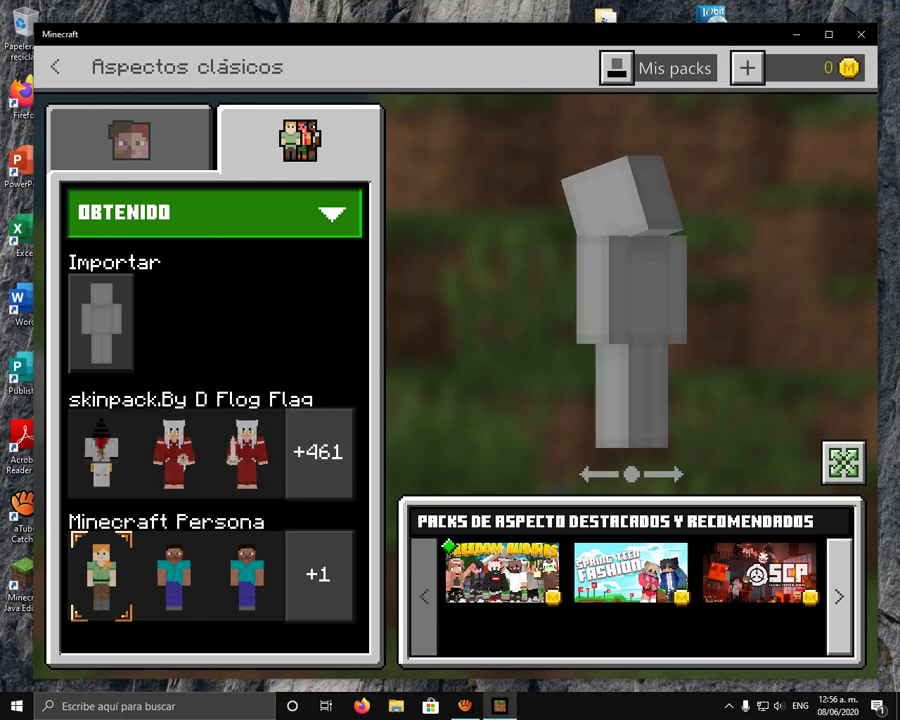
click(319, 452)
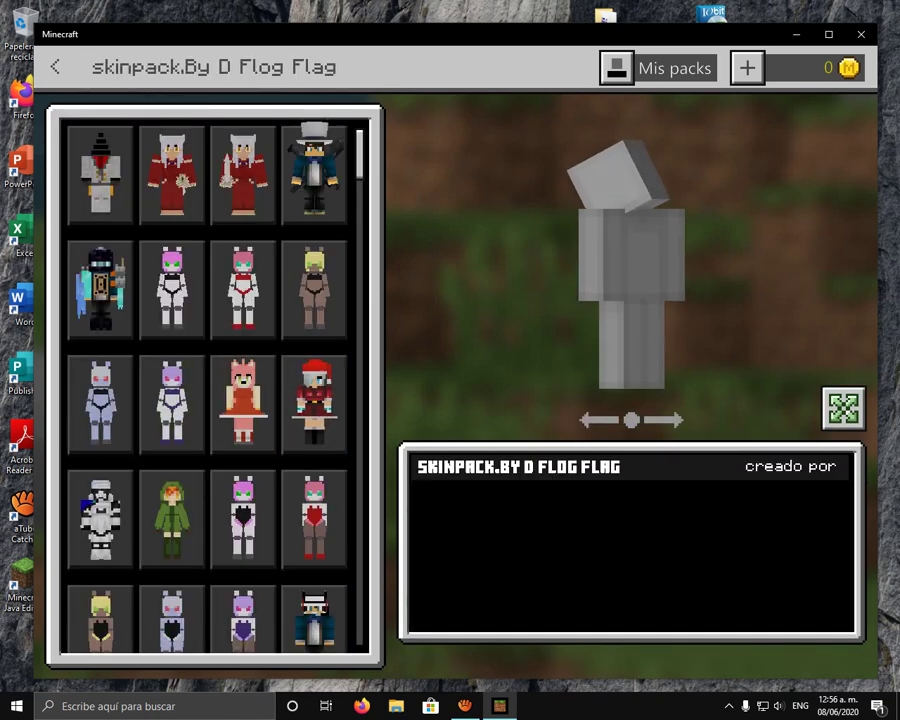
Step: Select the white sheep skin at the end of the skin pack and return to Minecraft's main menu
scroll(210, 379, down, 10)
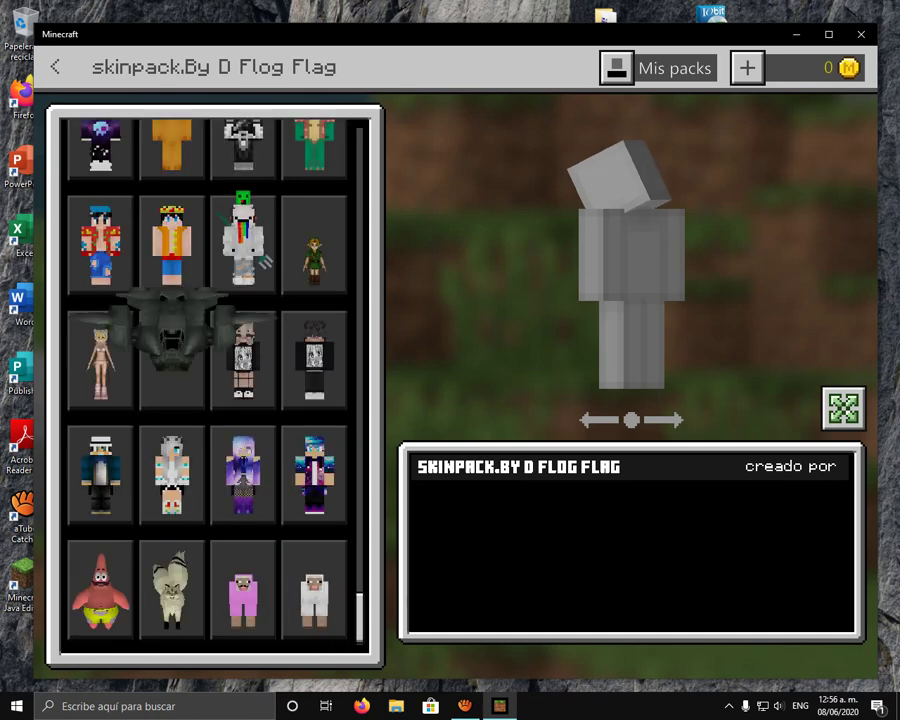
click(314, 591)
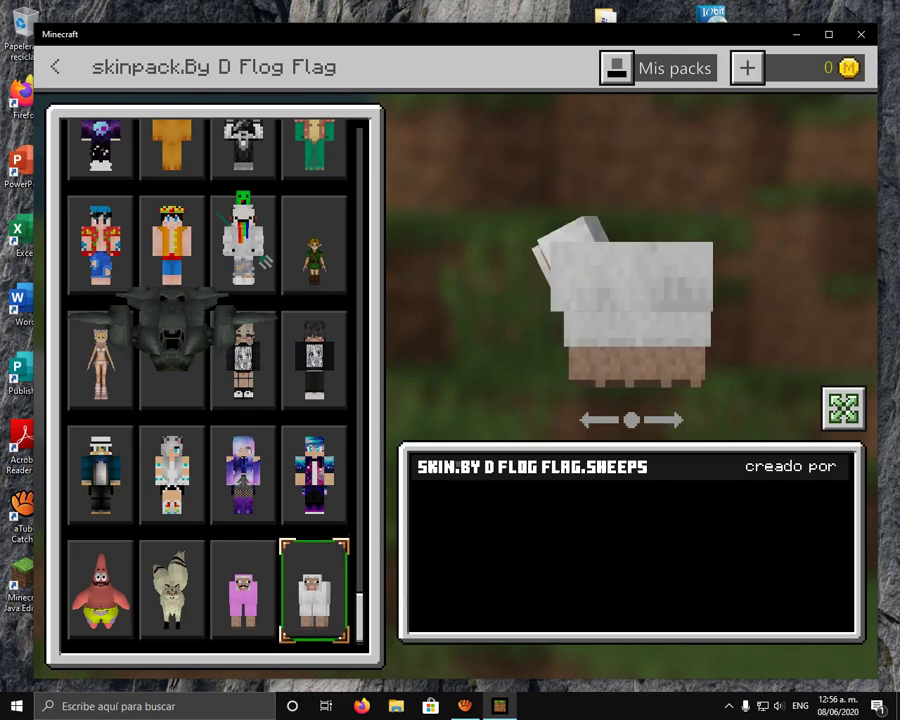
click(55, 67)
click(55, 67)
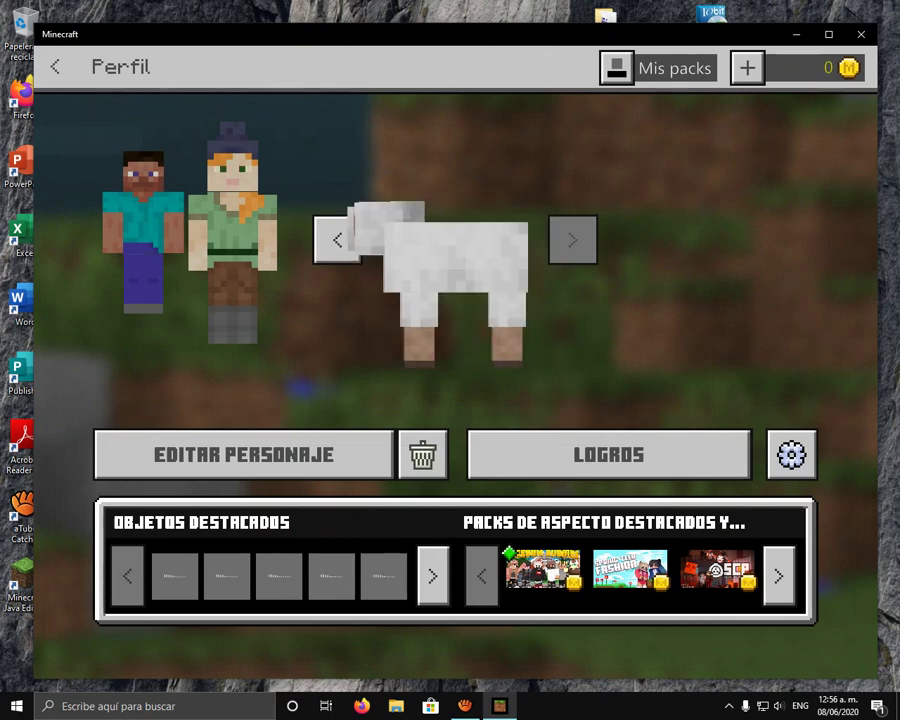
click(55, 67)
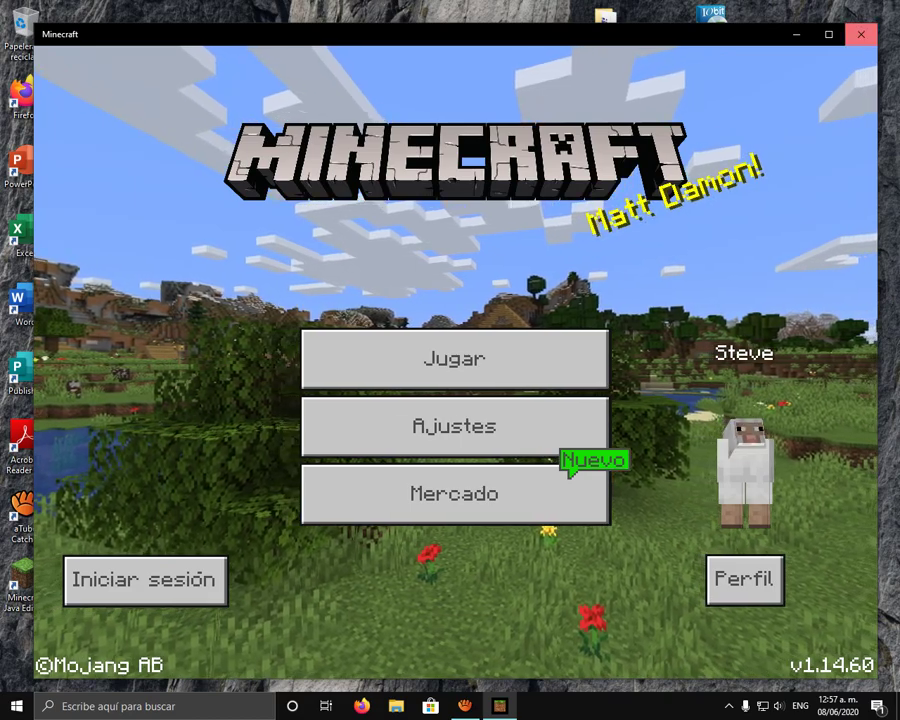
Step: Close Minecraft and shift the Skins 4D MCPACK file farther away from the IObit Unlocker shortcut on the desktop
click(861, 34)
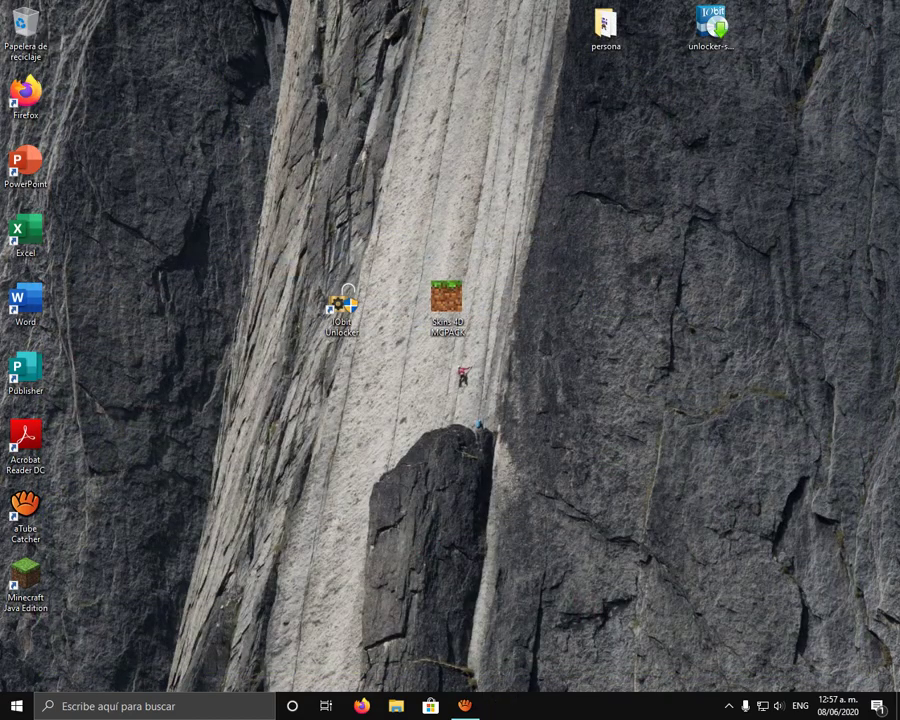
mouse_move(605, 24)
mouse_down()
mouse_move(652, 60)
mouse_move(577, 28)
mouse_move(605, 26)
mouse_up()
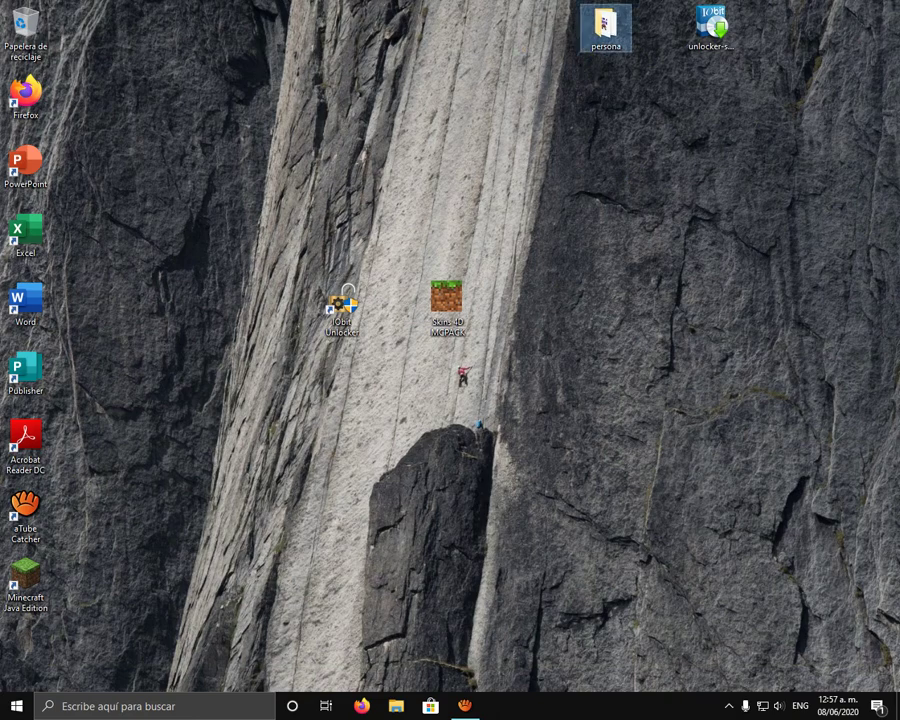
right_click(616, 33)
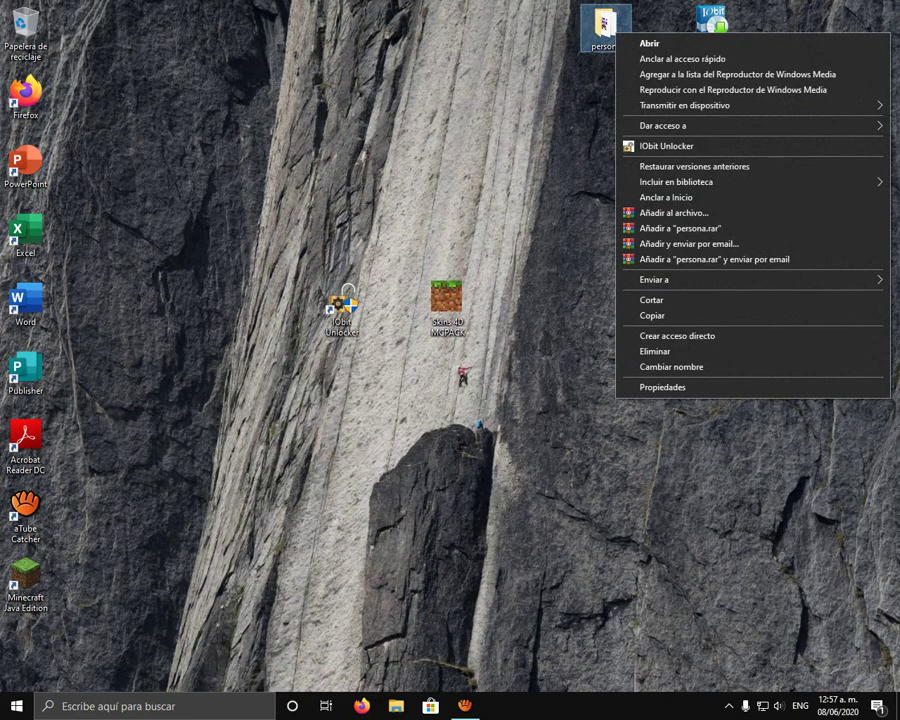
click(470, 215)
drag(447, 300, 502, 306)
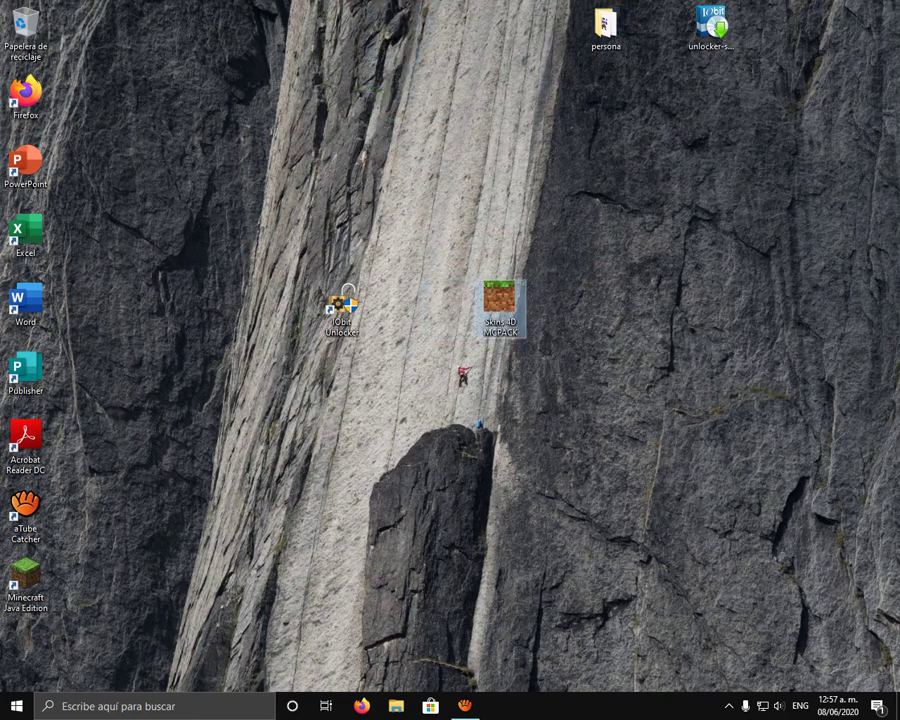
mouse_move(606, 28)
mouse_down()
mouse_move(502, 15)
mouse_move(366, 22)
mouse_move(495, 74)
mouse_move(638, 72)
mouse_move(583, 72)
mouse_move(575, 30)
mouse_move(590, 30)
mouse_up()
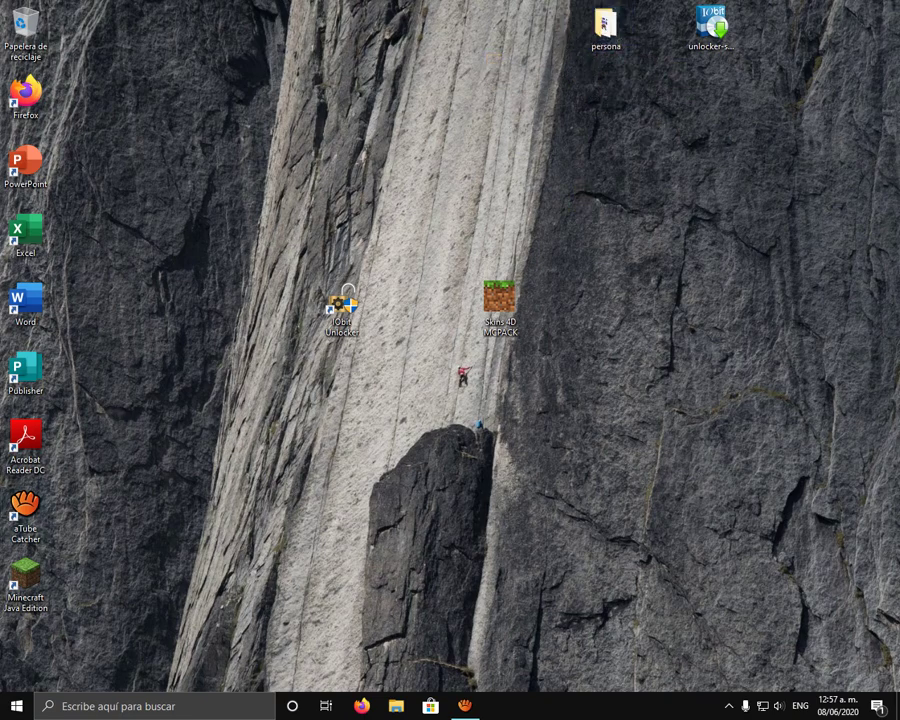
Step: Move the IObit Unlocker shortcut away from the MCPACK file, open two IObit Unlocker windows and place them apart
drag(342, 302, 238, 99)
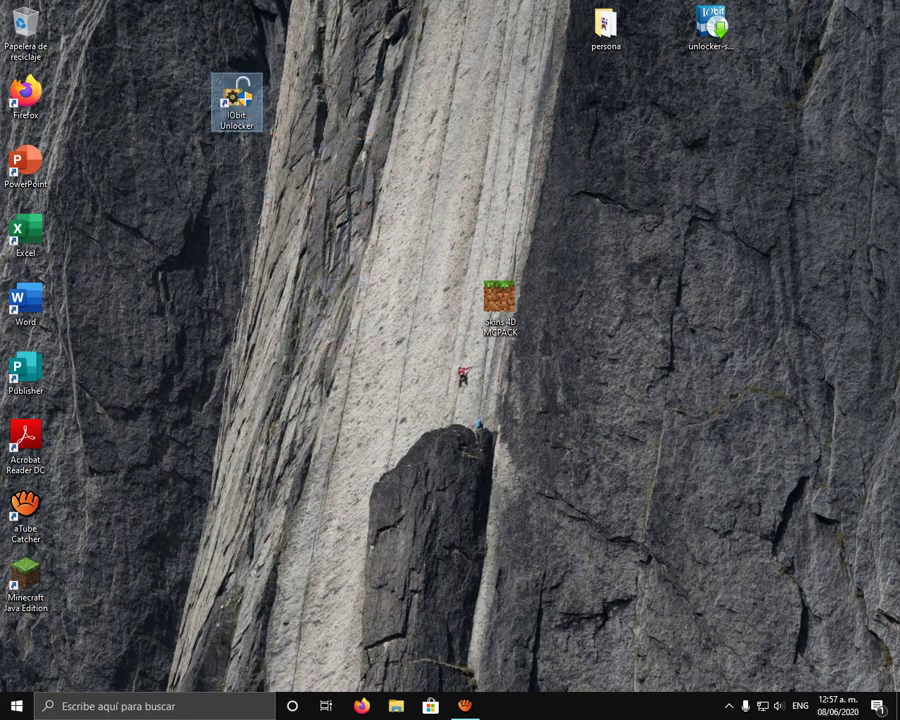
double_click(237, 100)
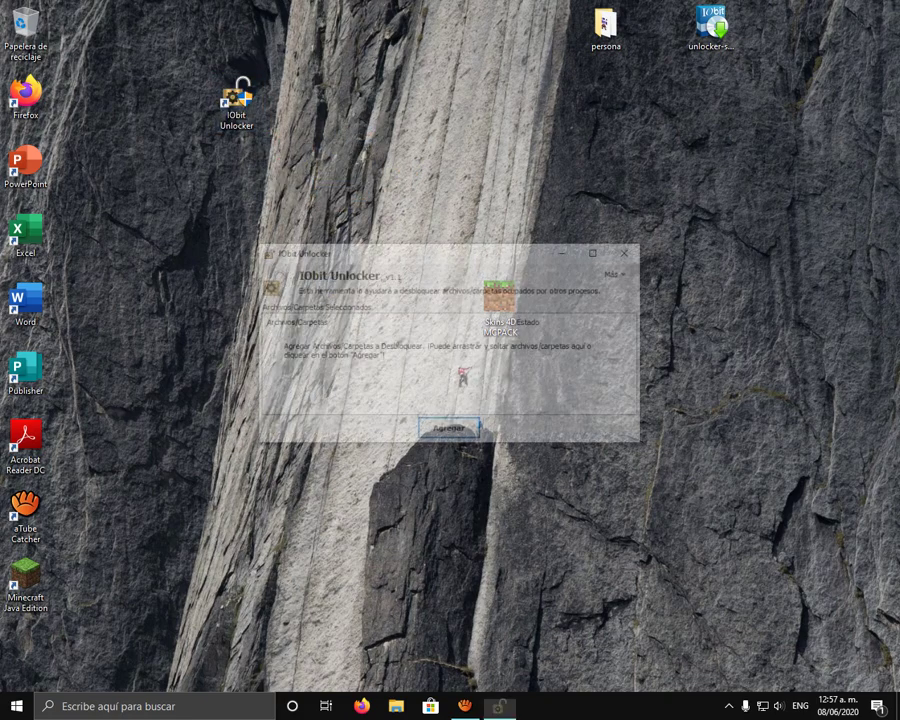
drag(419, 250, 210, 97)
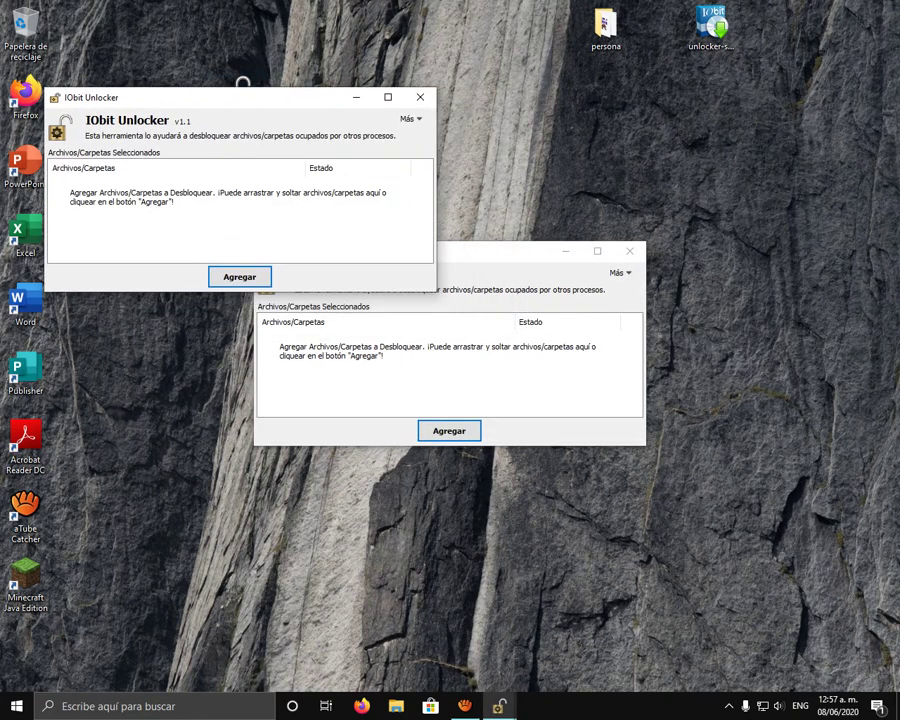
drag(495, 251, 660, 373)
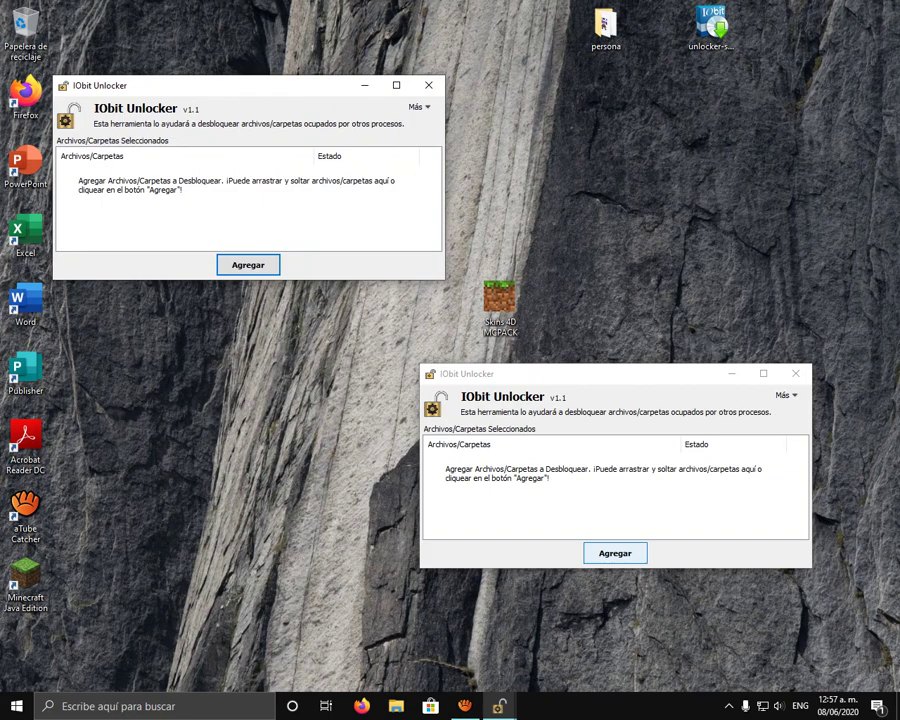
Step: Browse for files to unlock in Disco local (C:) > Archivos de programa > WindowsApps > Microsoft.MinecraftUWP_1.14.6005.0 > data > skin_packs > persona
click(614, 553)
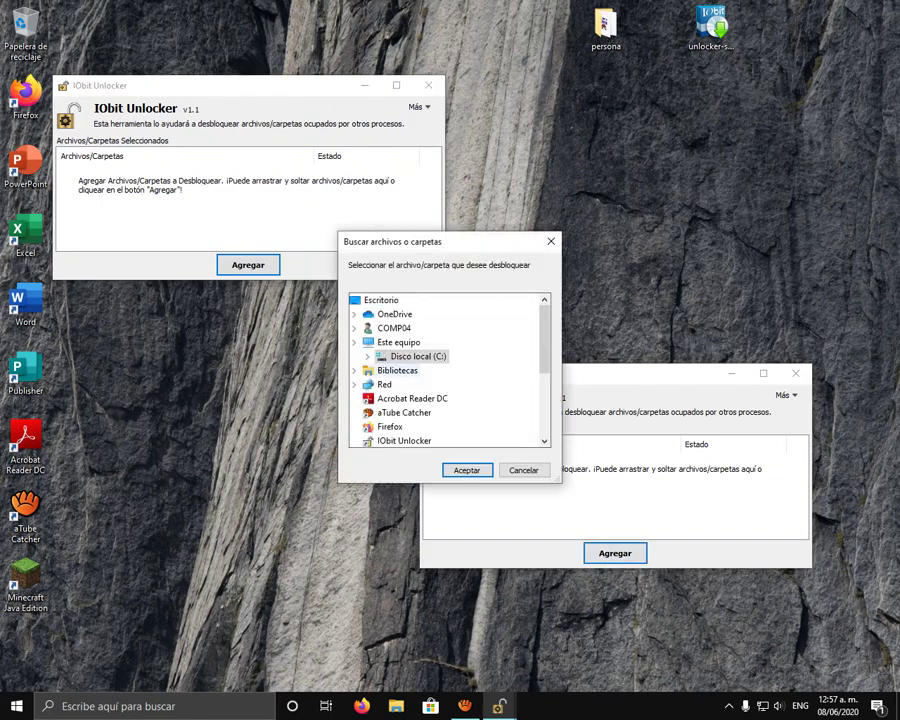
double_click(422, 426)
double_click(452, 315)
scroll(473, 368, down, 5)
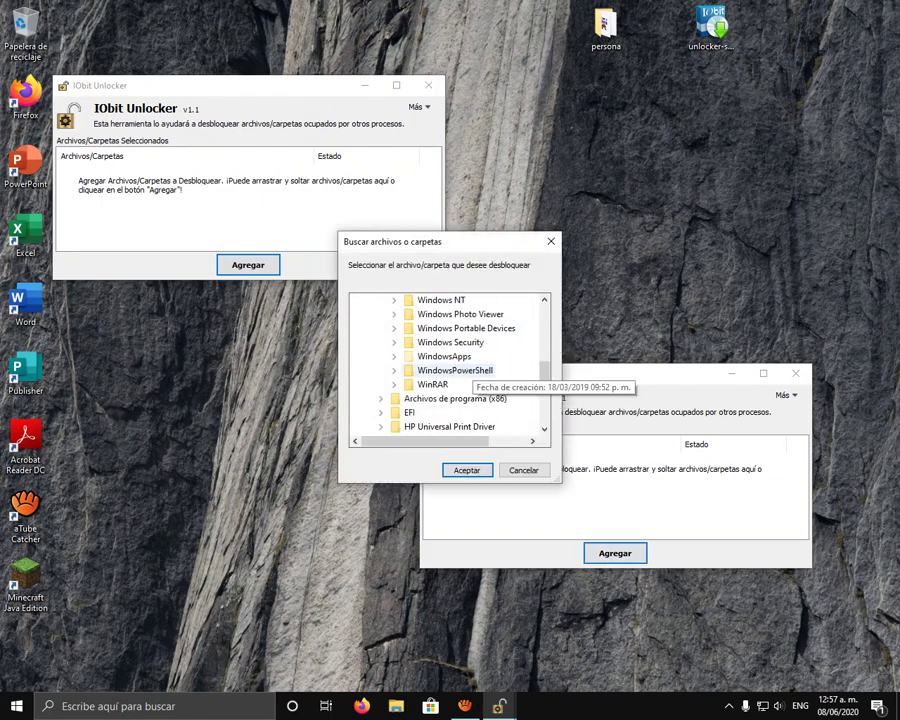
double_click(444, 356)
scroll(465, 358, down, 4)
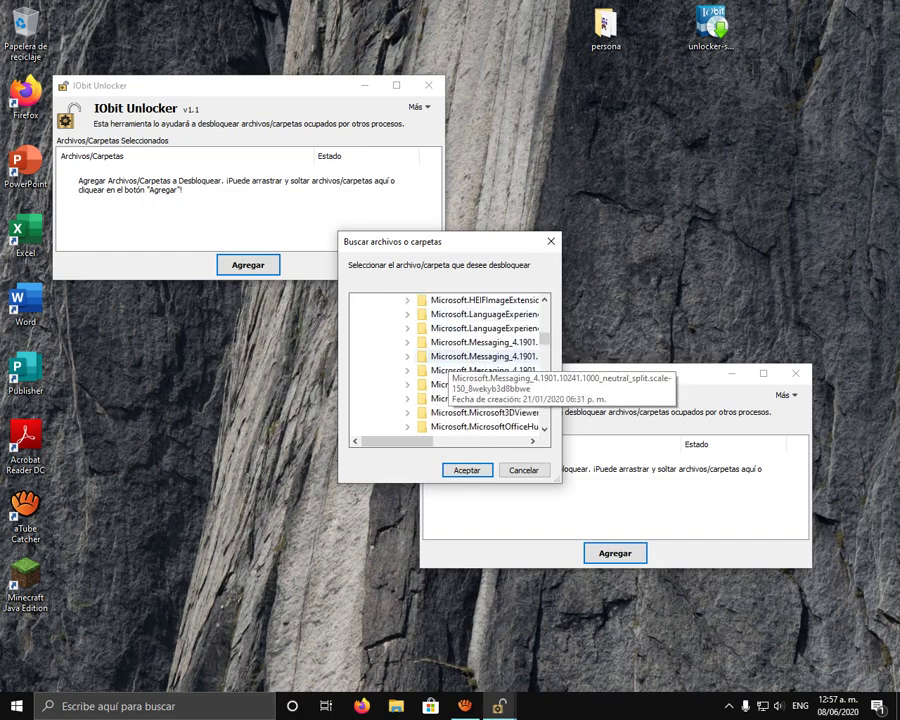
scroll(460, 354, down, 6)
scroll(468, 343, up, 1)
double_click(470, 300)
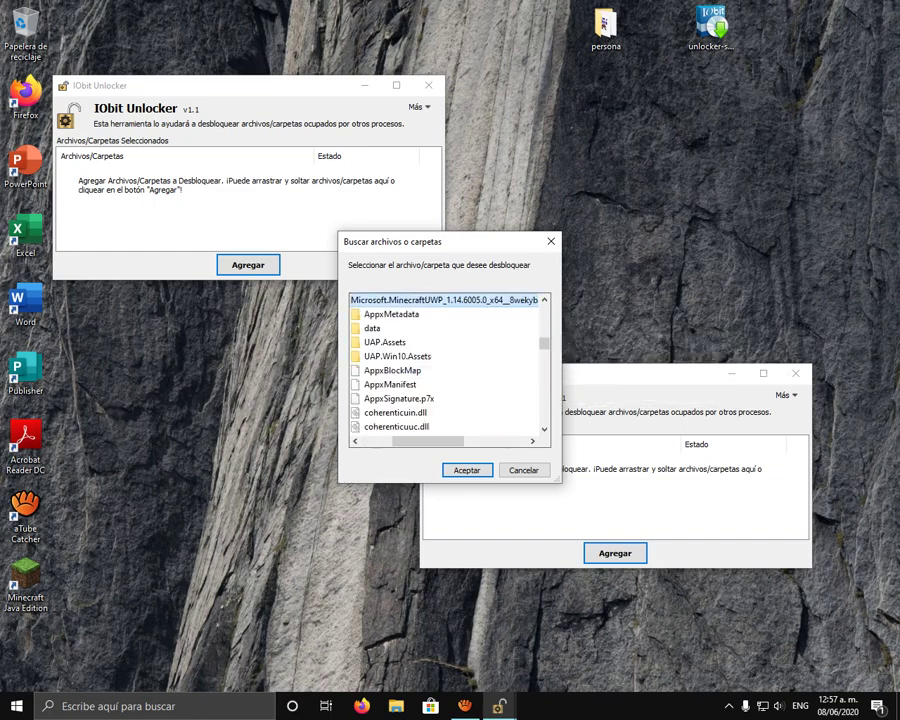
double_click(371, 328)
double_click(392, 411)
double_click(403, 411)
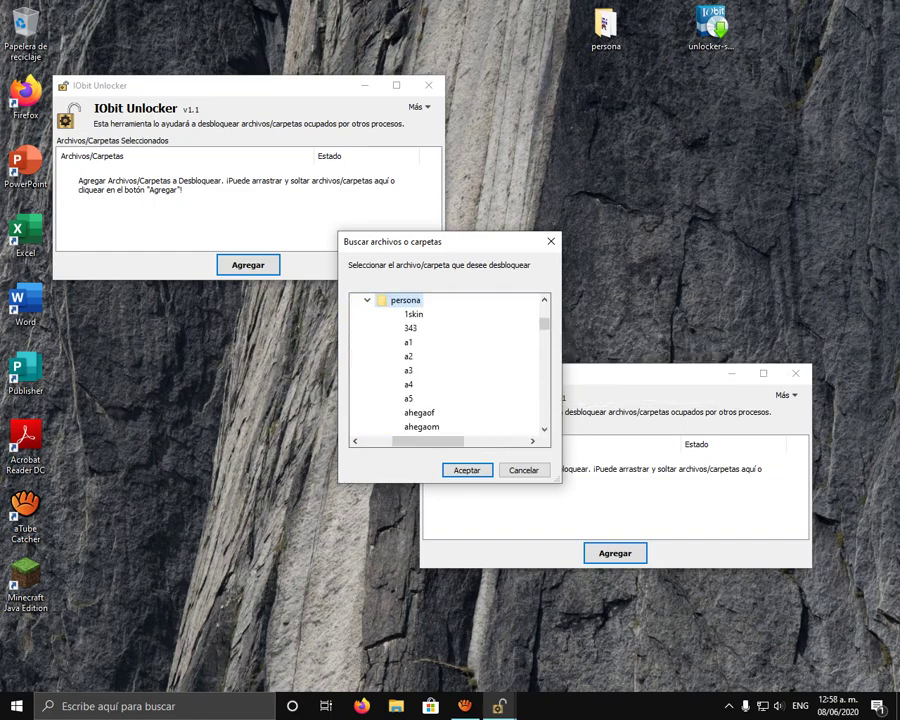
Step: Add geometry.json and skins.json from the game's persona folder to the other IObit Unlocker window's list
scroll(414, 372, down, 3)
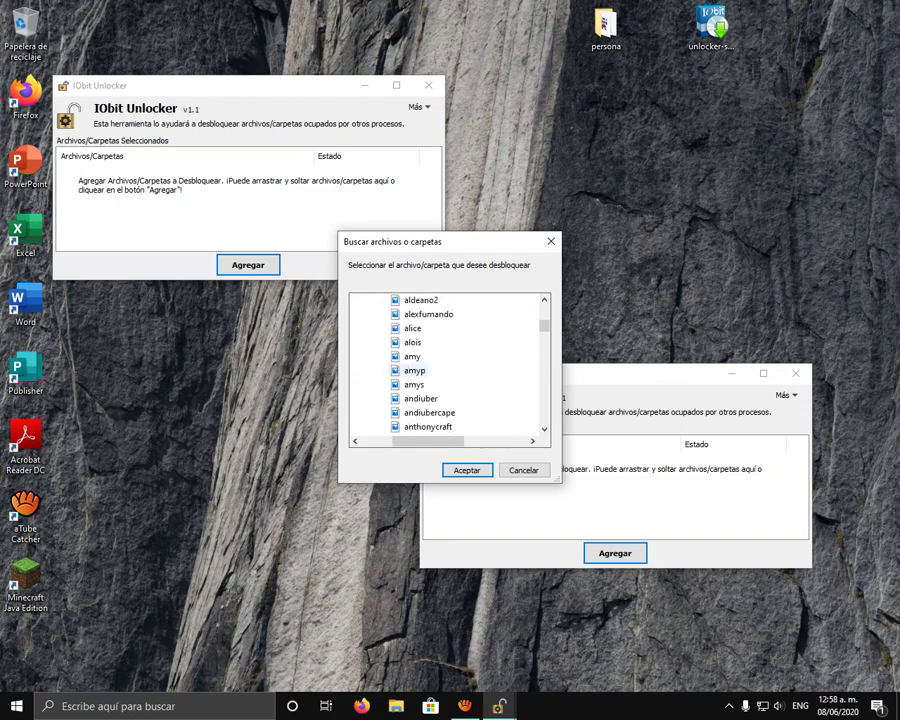
scroll(414, 372, down, 10)
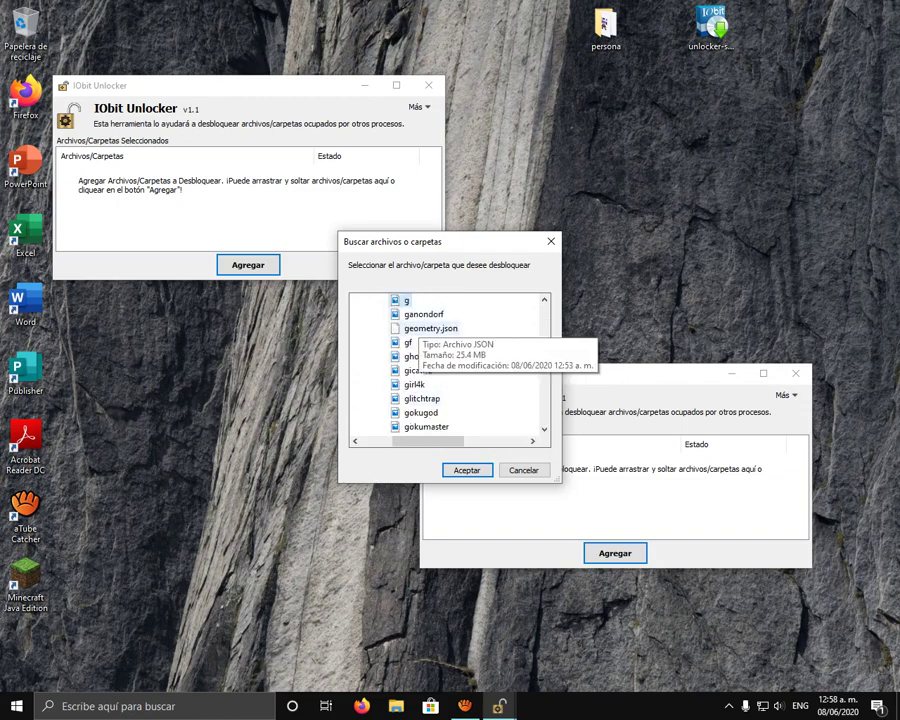
drag(419, 328, 374, 345)
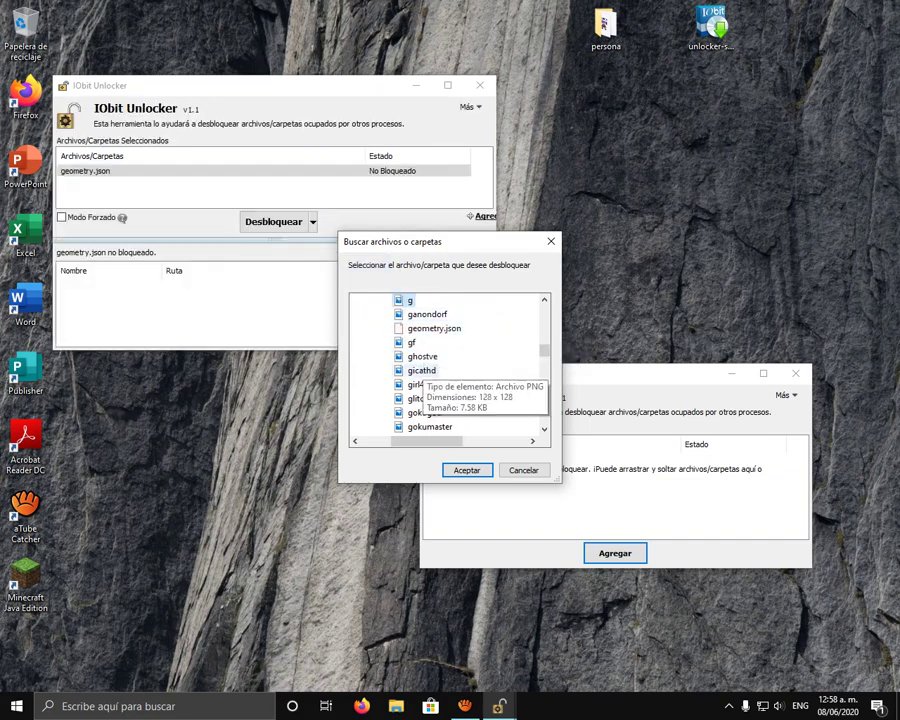
scroll(430, 426, down, 15)
scroll(448, 365, down, 8)
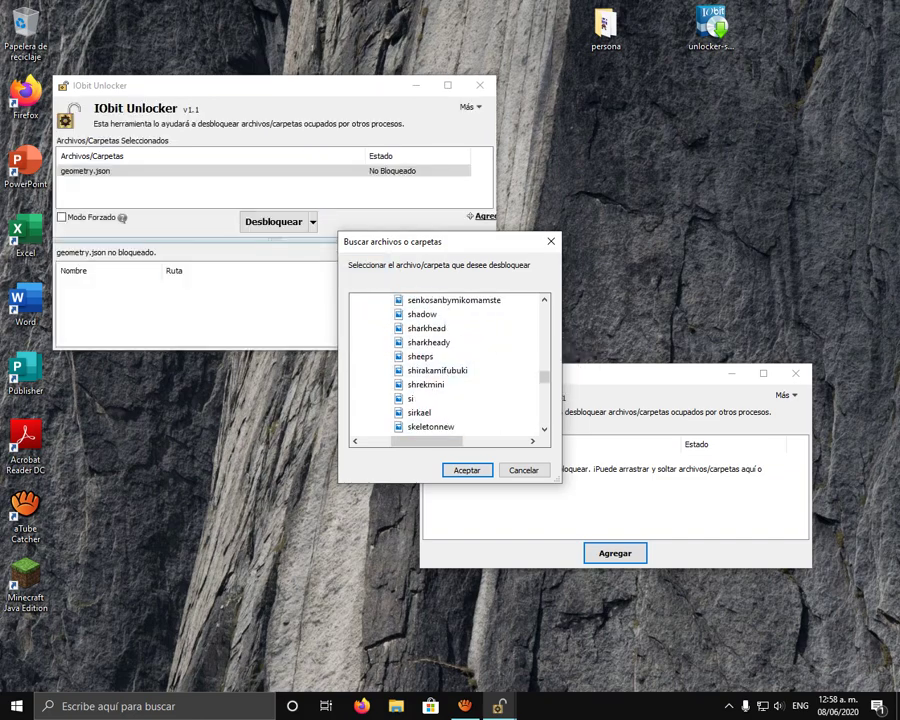
drag(426, 330, 362, 338)
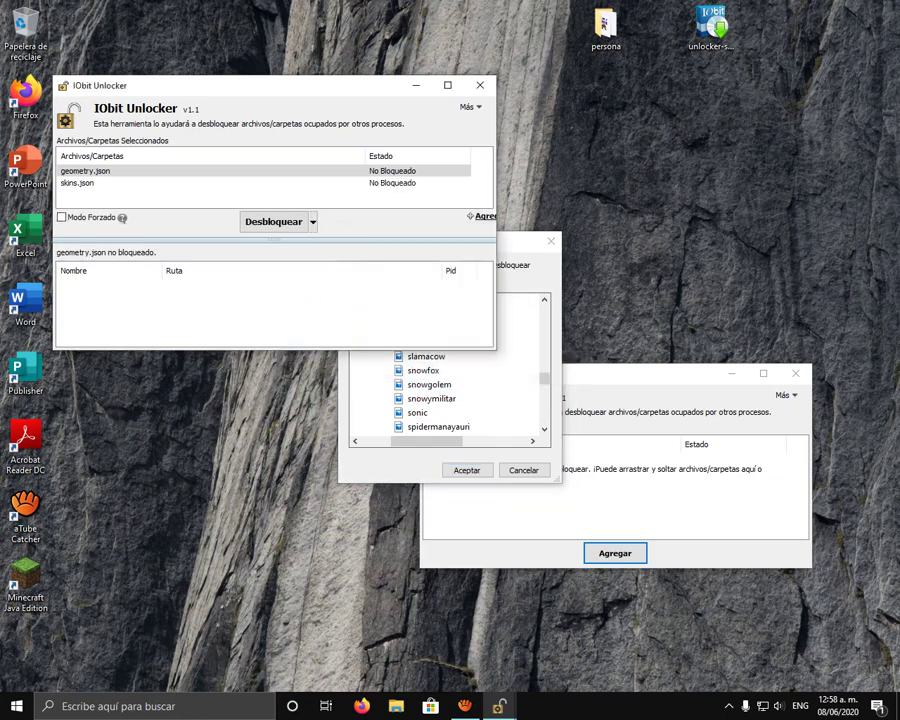
Step: Unlock and permanently delete geometry.json and skins.json, then close that IObit Unlocker window and the file browser
click(313, 222)
click(317, 243)
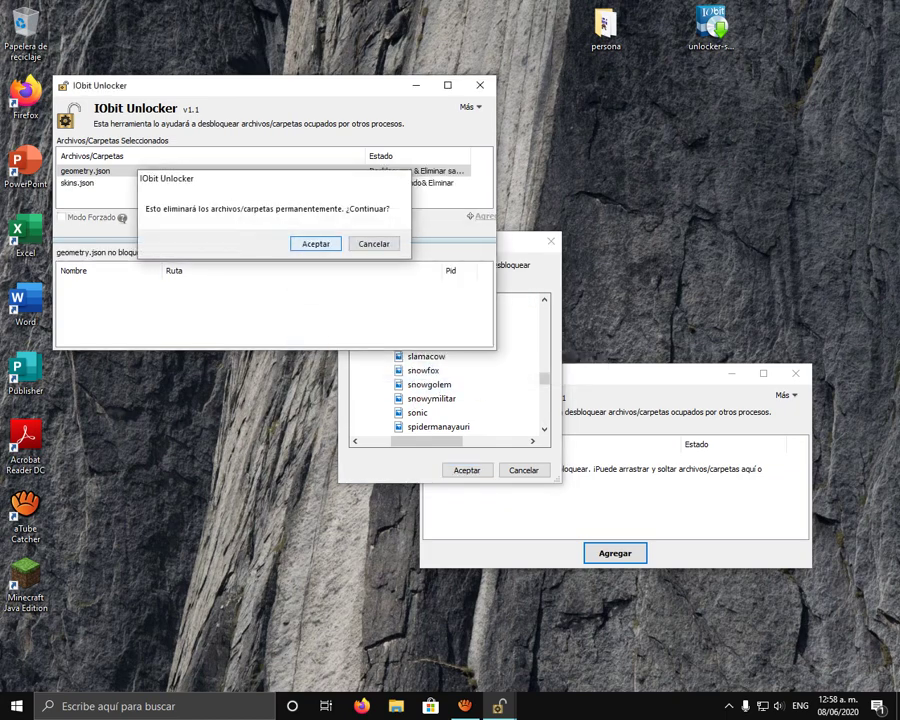
click(315, 243)
click(460, 222)
click(551, 241)
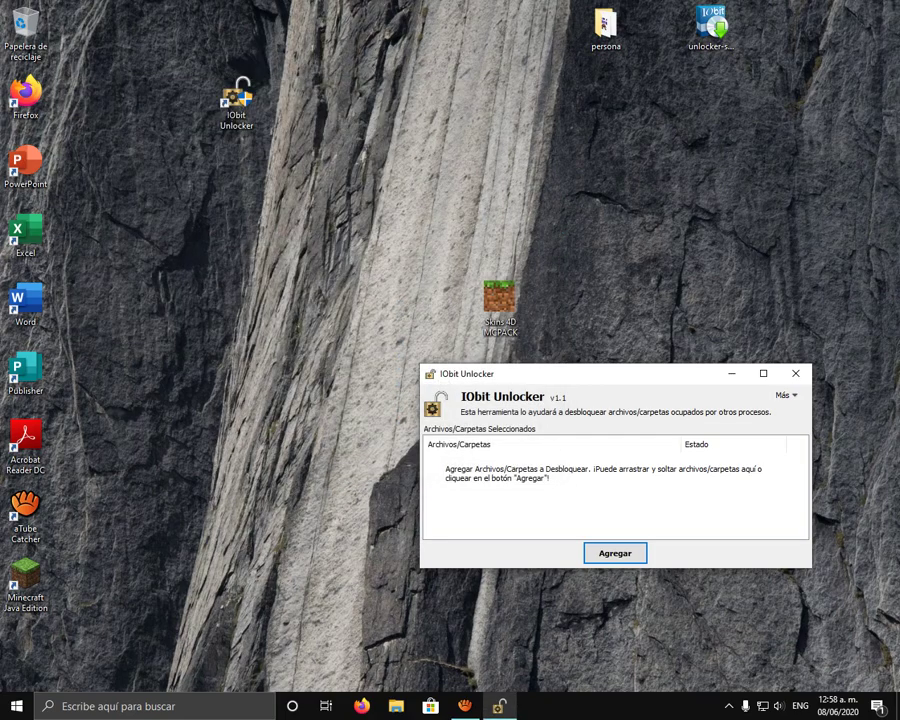
Step: Add all files from the desktop persona folder to the remaining IObit Unlocker window's list, then close the folder
click(606, 28)
key(Return)
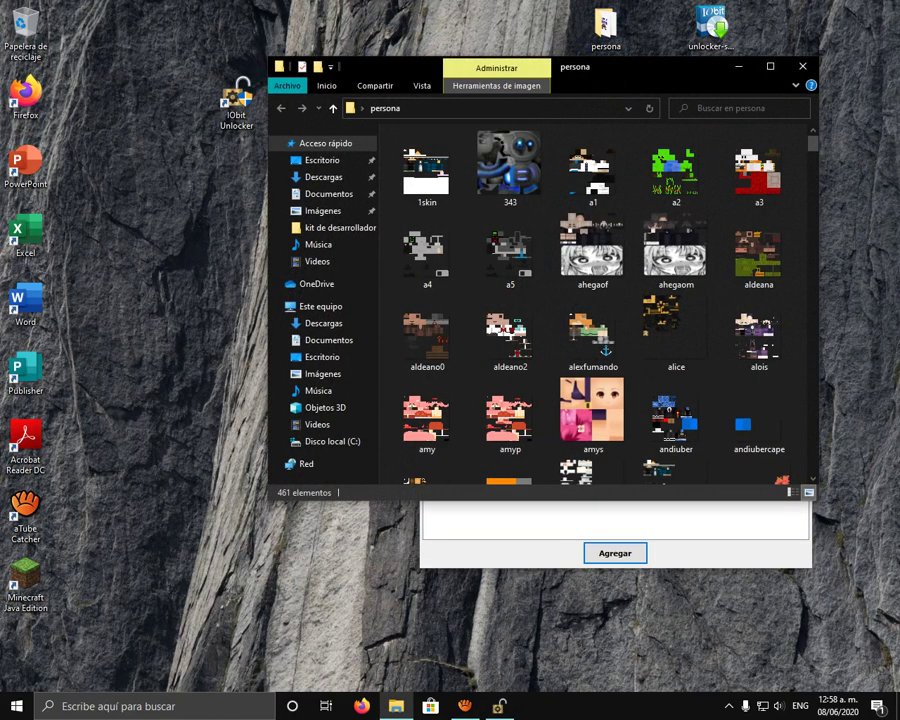
drag(630, 67, 435, 53)
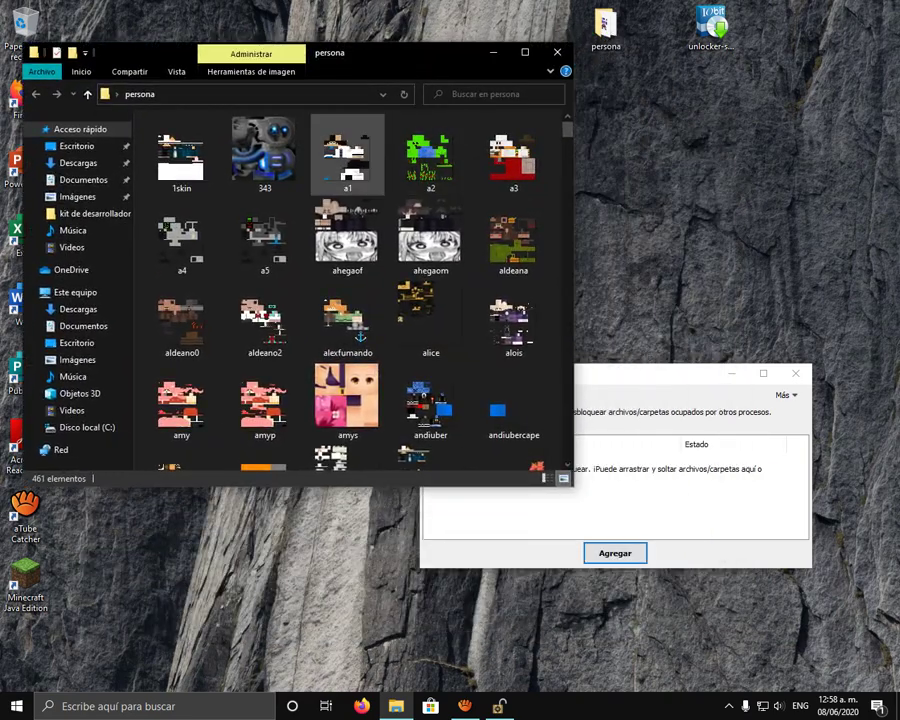
drag(145, 118, 491, 470)
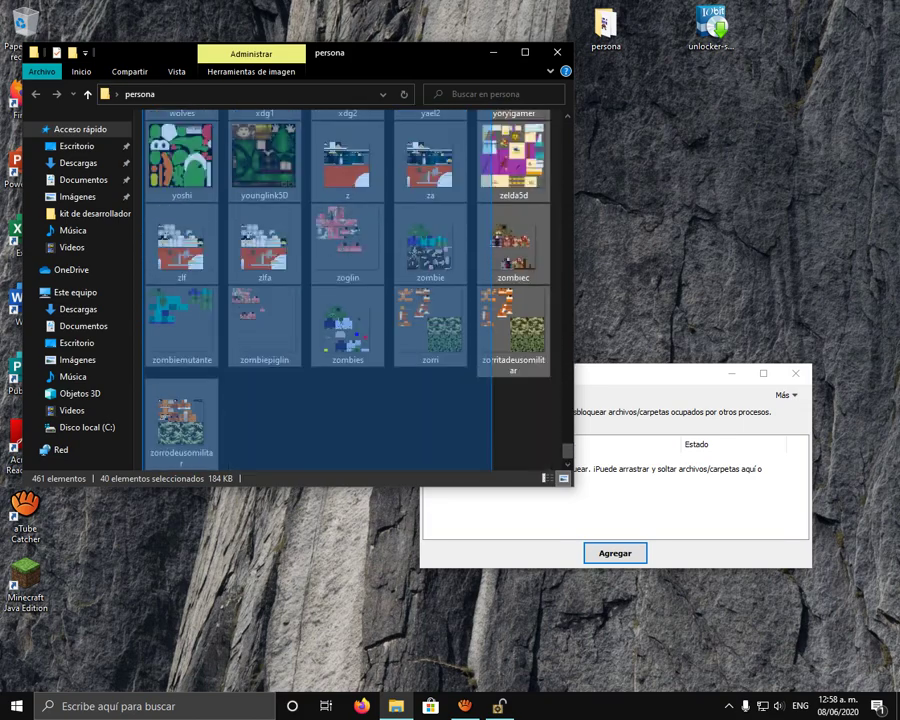
key(ctrl+a)
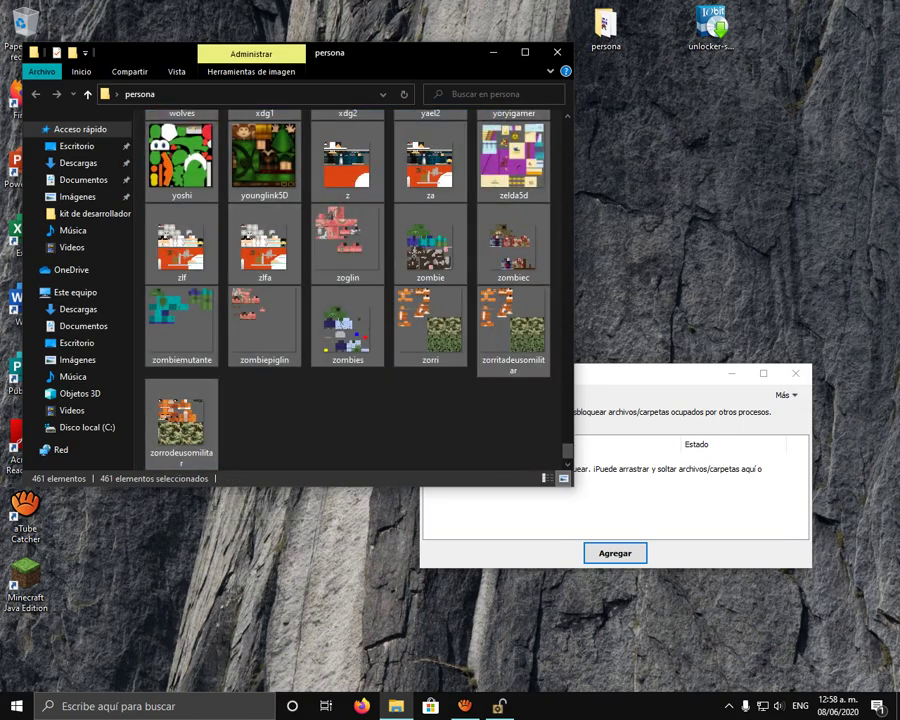
drag(430, 245, 740, 306)
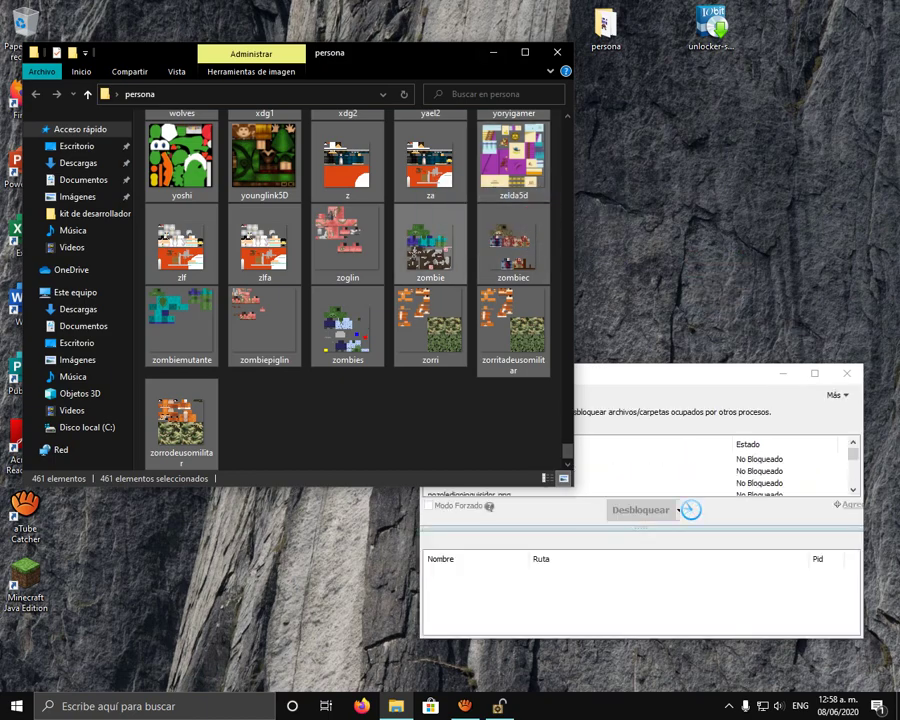
click(557, 52)
drag(600, 374, 413, 102)
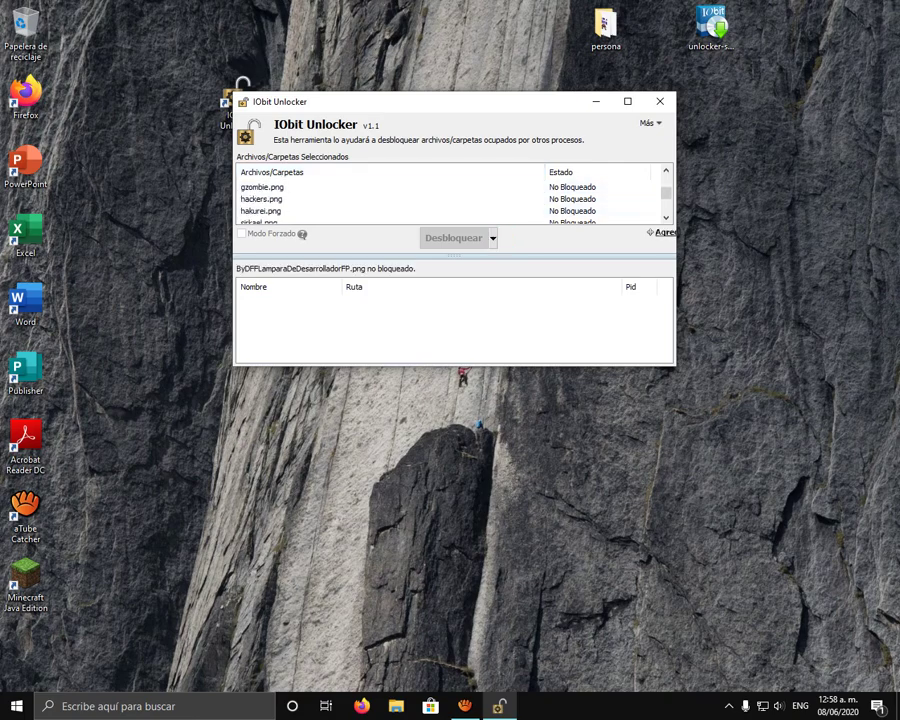
Step: Start Desbloquear & Copiar for the listed files and expand Disco local (C:) > Archivos de programa > WindowsApps as destination
click(492, 237)
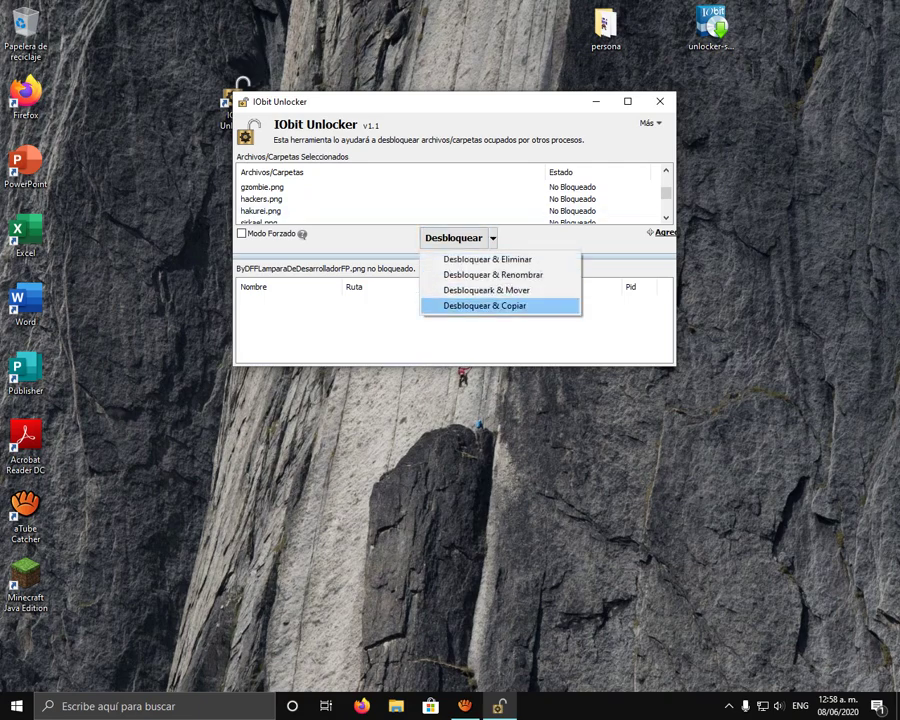
click(485, 306)
click(432, 425)
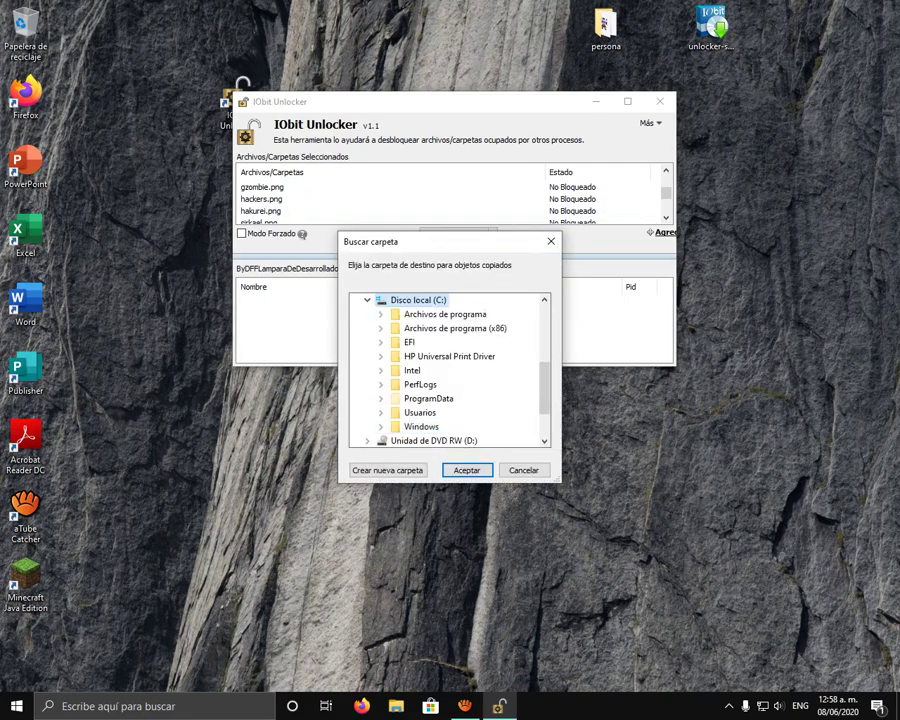
click(455, 313)
scroll(455, 316, down, 2)
scroll(458, 356, down, 4)
click(458, 355)
Step: Copy the files into Microsoft.MinecraftUWP_1.14.6005.0 > data > skin_packs > persona and exit IObit Unlocker
scroll(457, 356, down, 15)
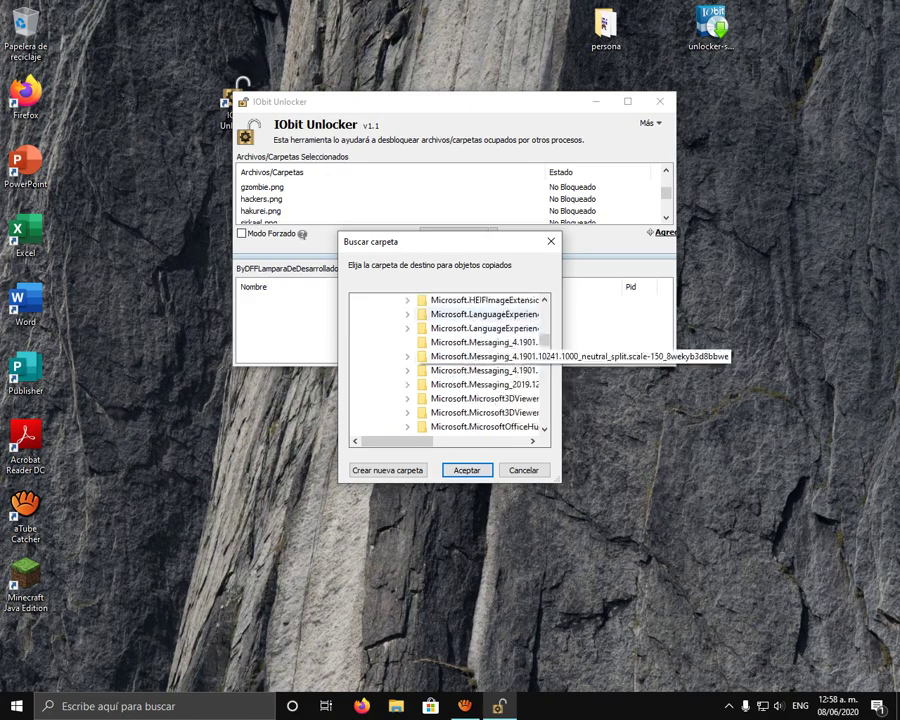
scroll(450, 365, up, 5)
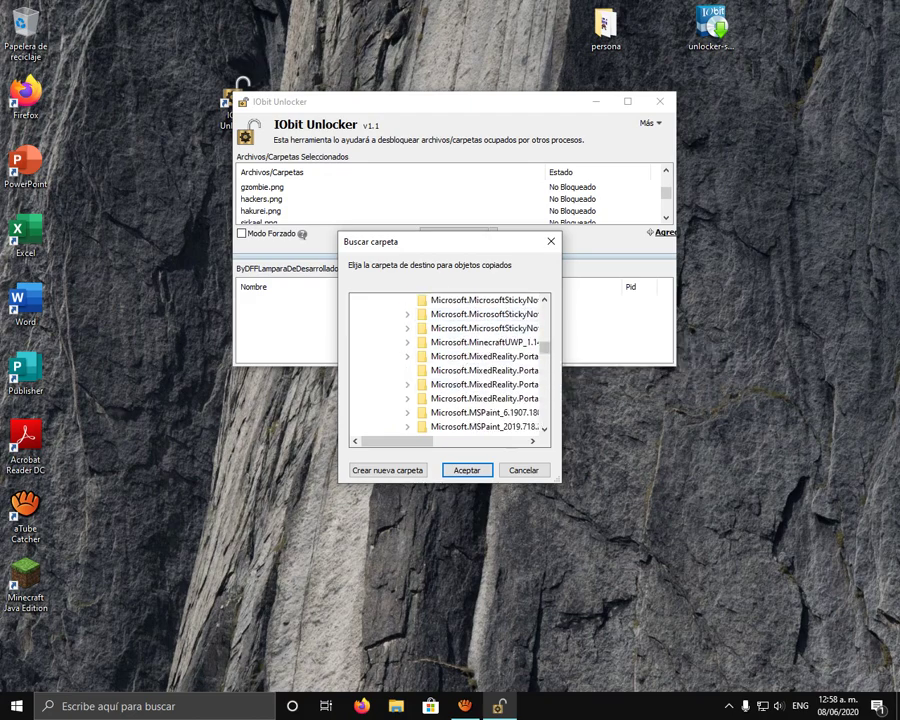
double_click(484, 341)
double_click(371, 369)
double_click(396, 423)
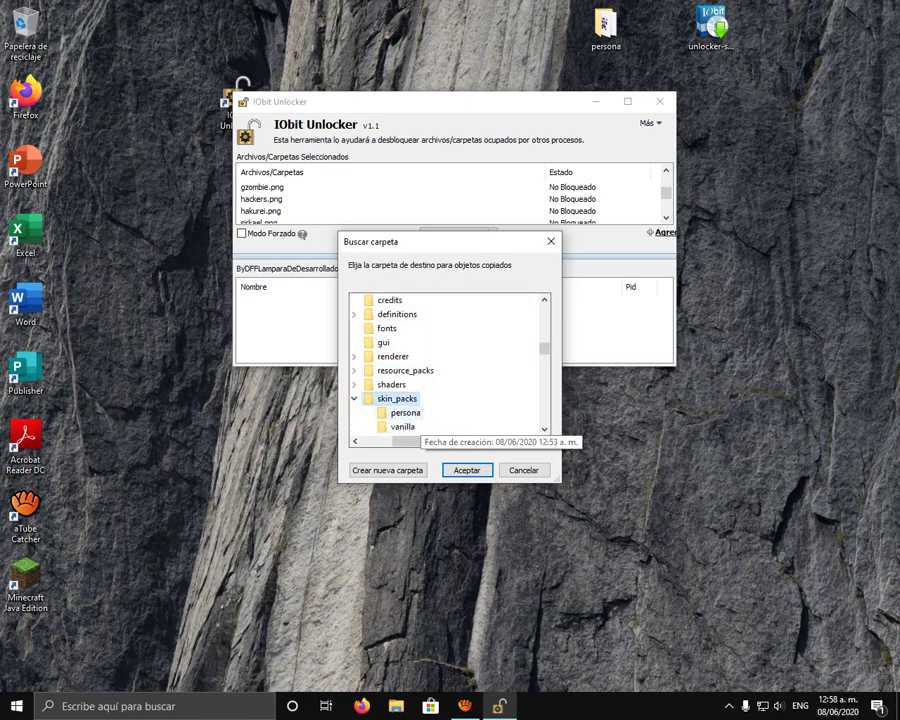
click(404, 412)
click(467, 469)
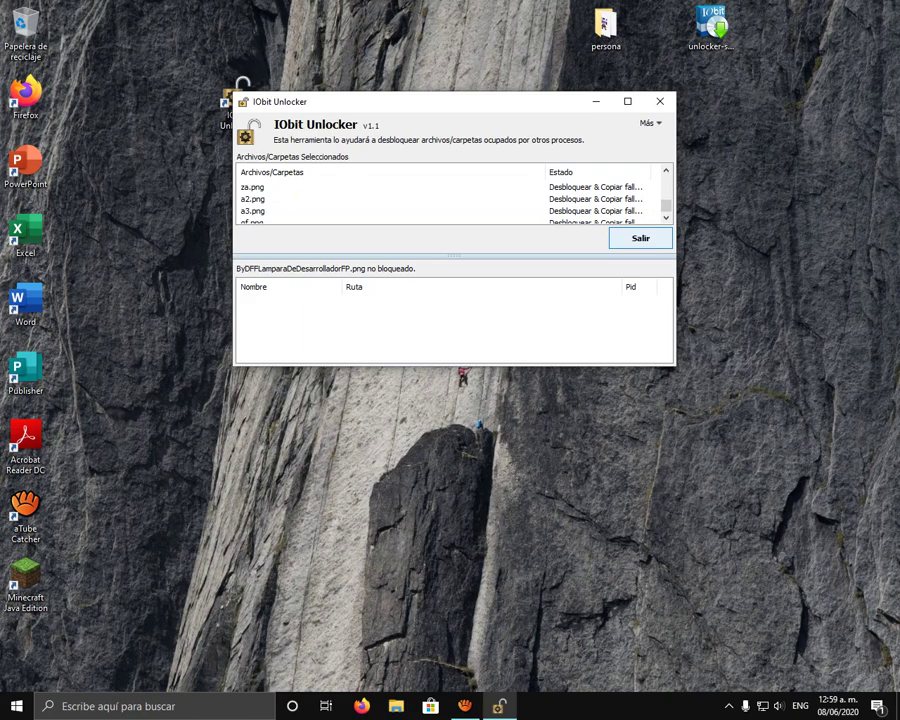
key(Return)
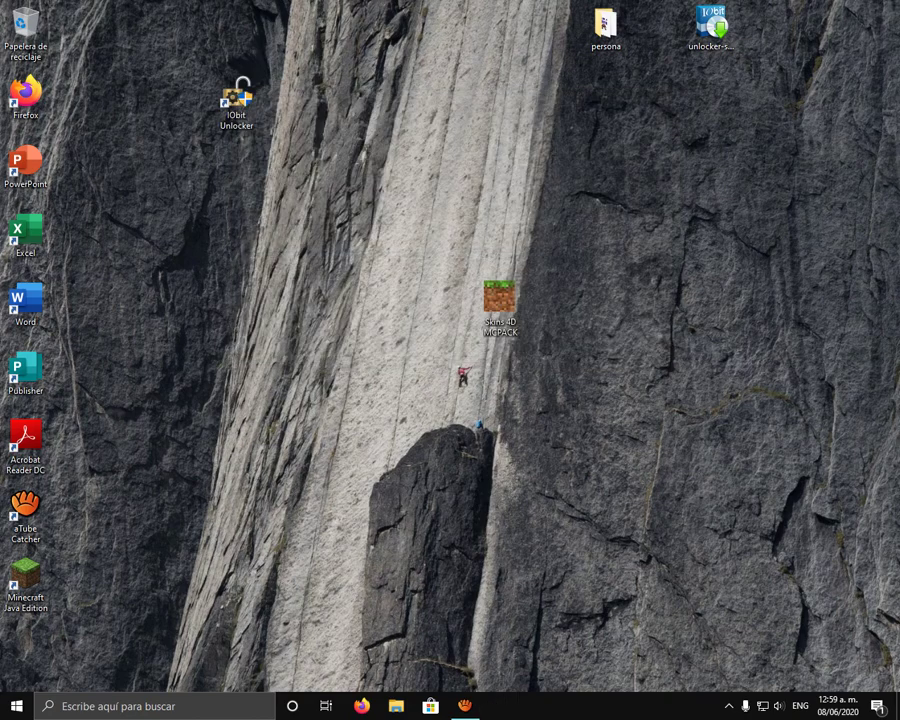
Step: Launch the Windows 10 edition of Minecraft from the list of installed apps
drag(368, 139, 598, 416)
click(597, 416)
key(super)
scroll(130, 496, down, 8)
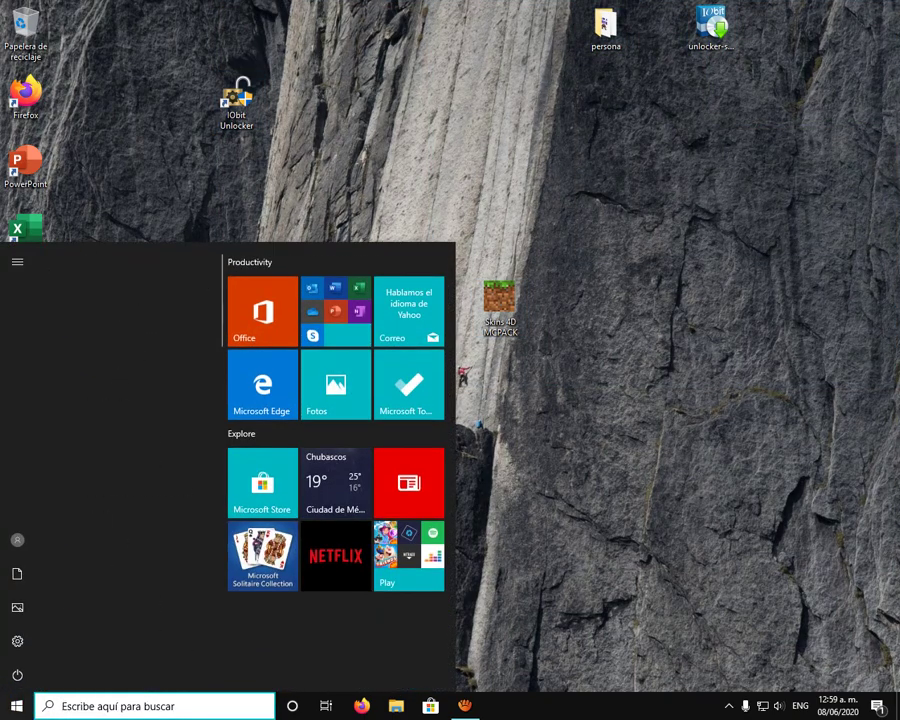
scroll(130, 496, up, 1)
scroll(130, 496, down, 3)
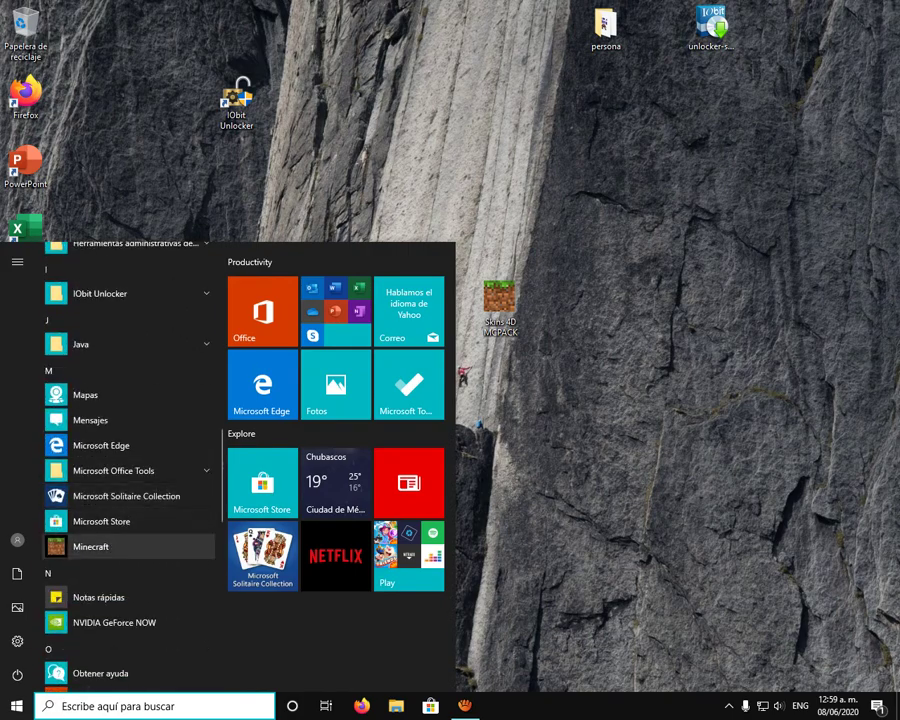
click(89, 545)
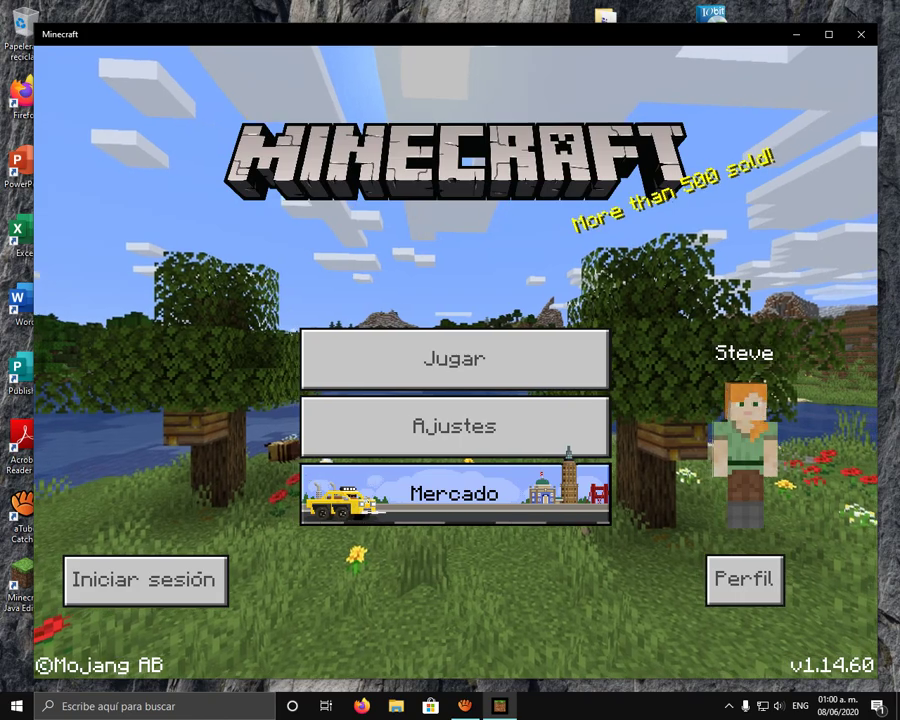
Step: Open the profile's character editor, expand the obtained classic skins and show all skins of skinpack.By D Flog Flag
click(745, 580)
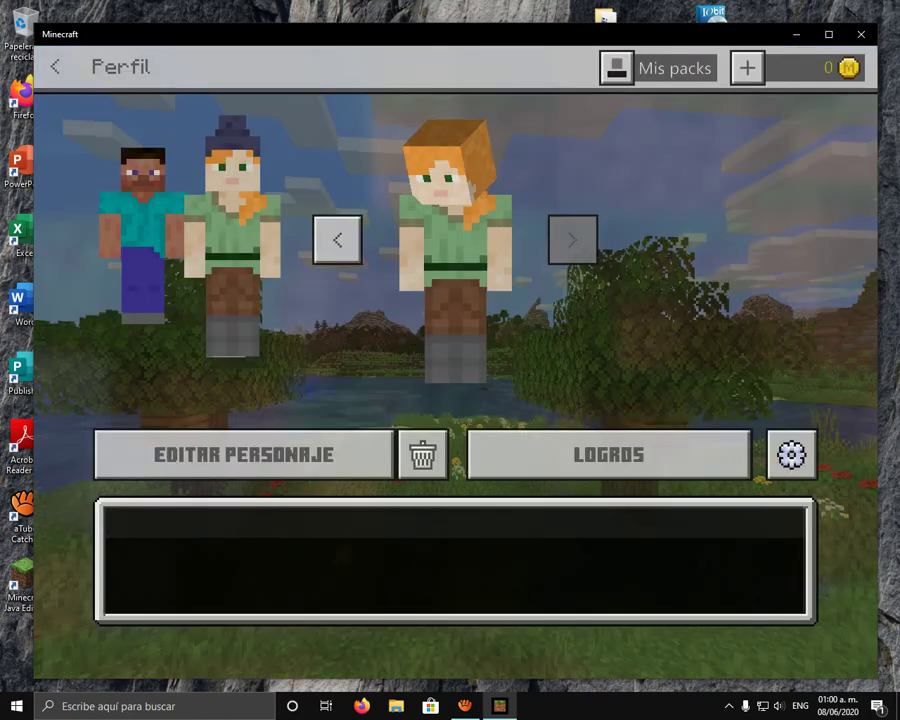
click(243, 455)
click(300, 140)
click(214, 213)
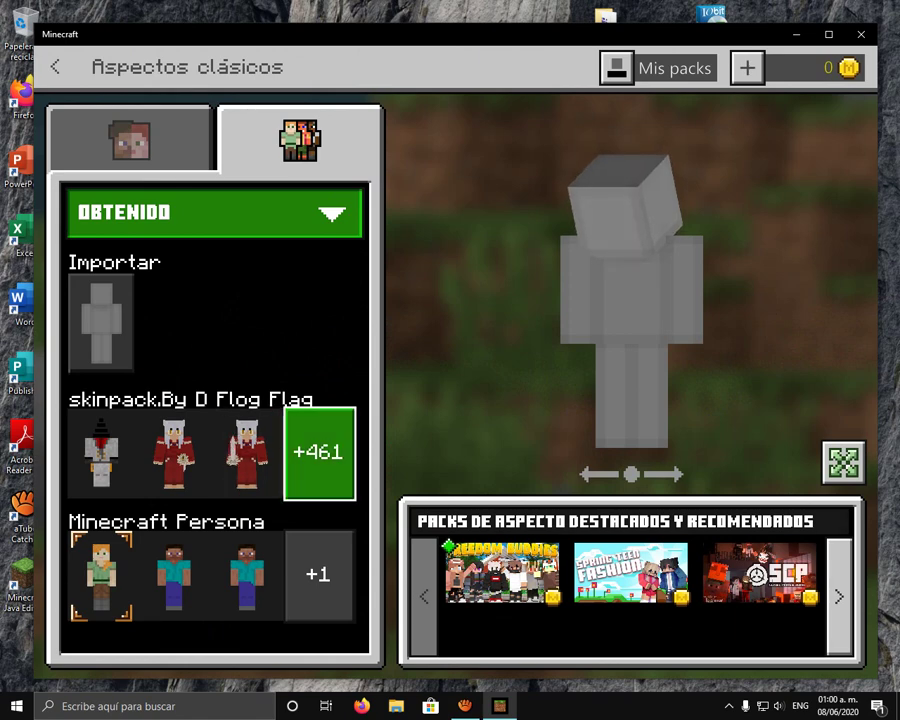
click(319, 452)
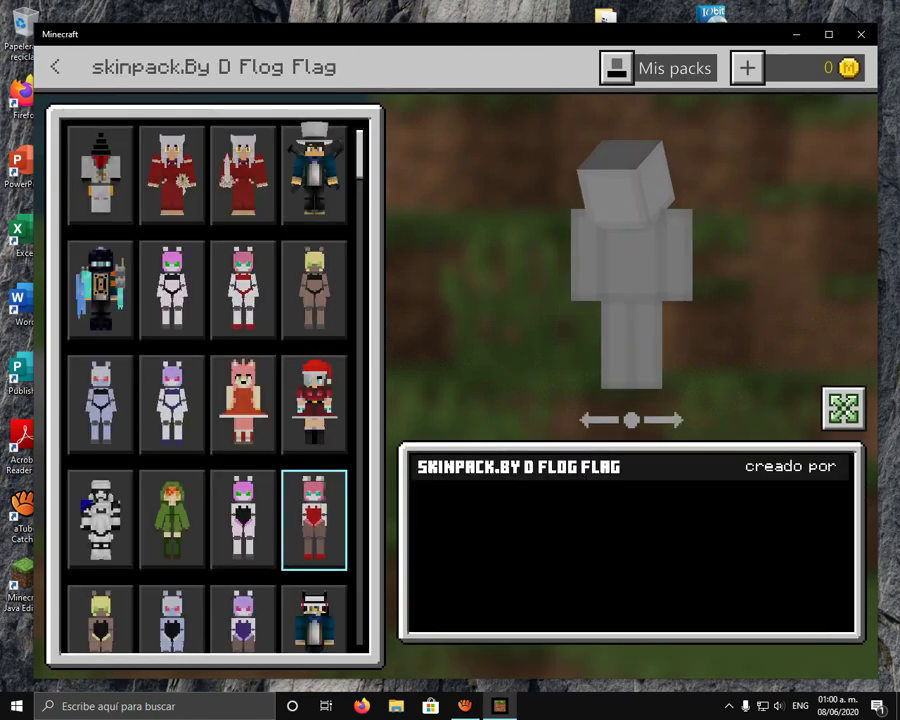
Step: Browse to the end of the skin pack and select the purple-haired skin in purple clothes, Skin.By D Flog Flag.CapaHD3
scroll(210, 390, down, 4)
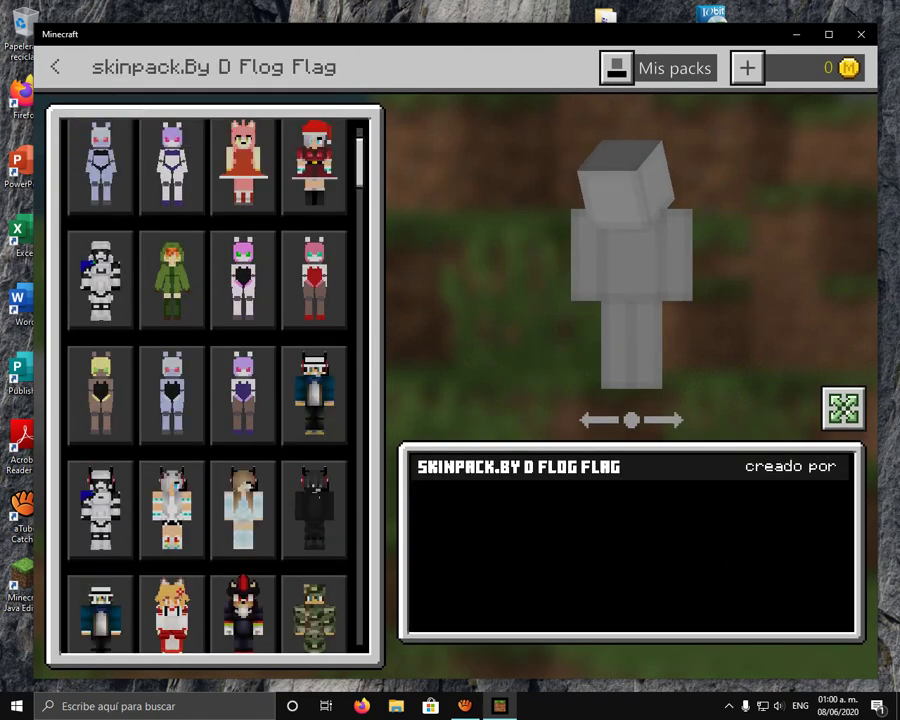
drag(360, 163, 360, 618)
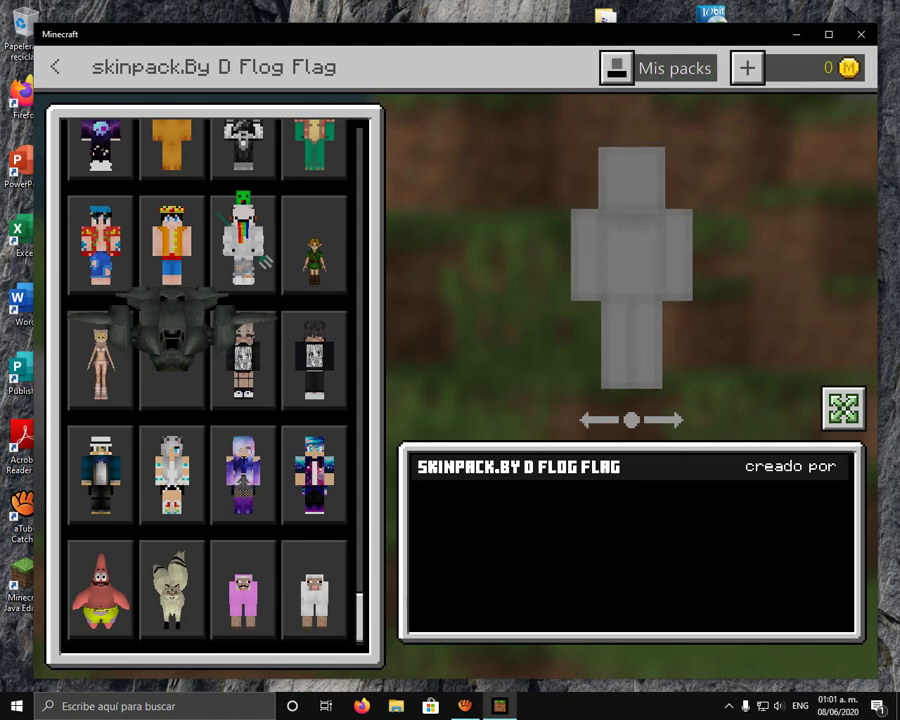
click(242, 476)
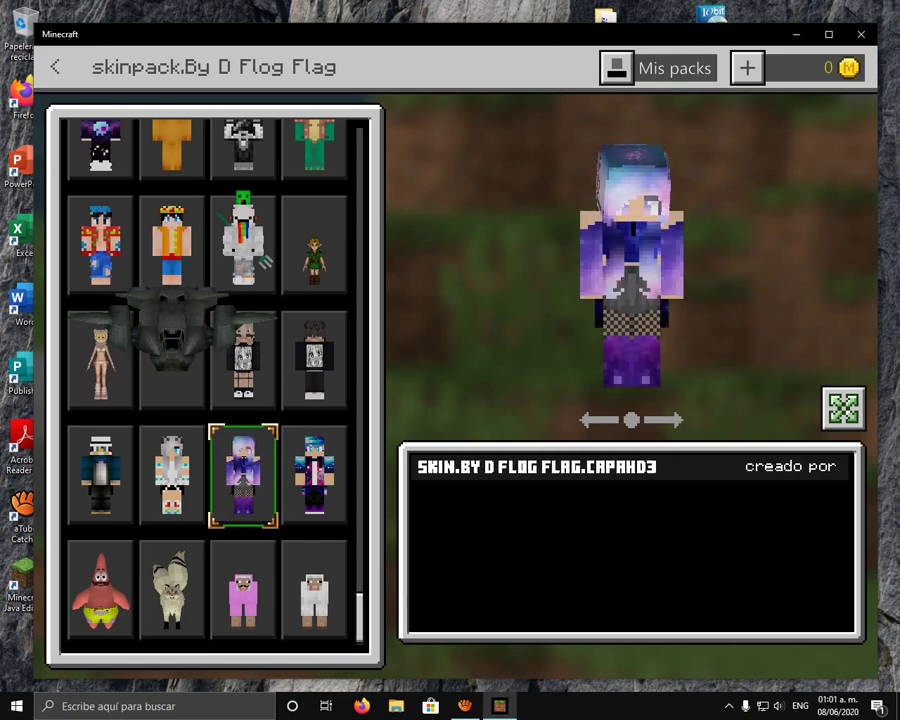